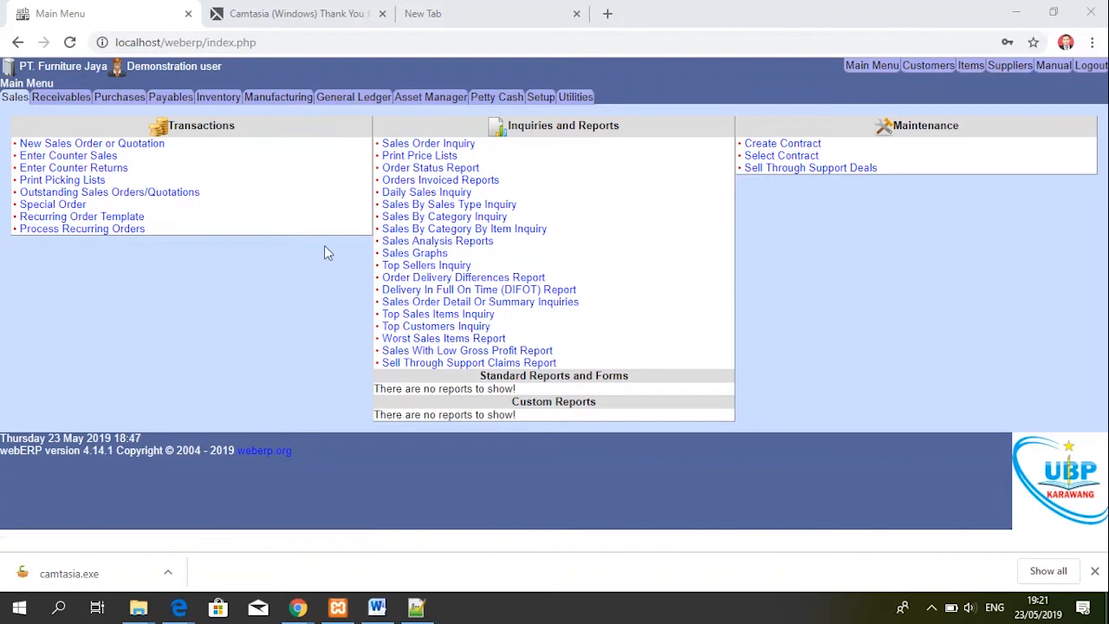
Open a blank form for adding a new supplier
left_click(864, 73)
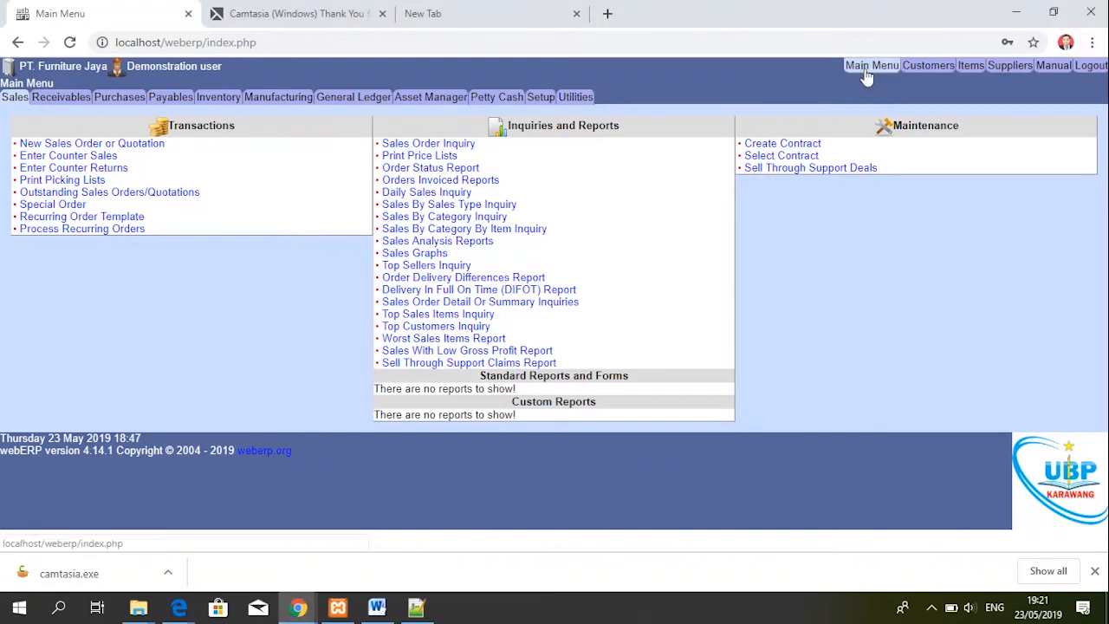
left_click(1013, 71)
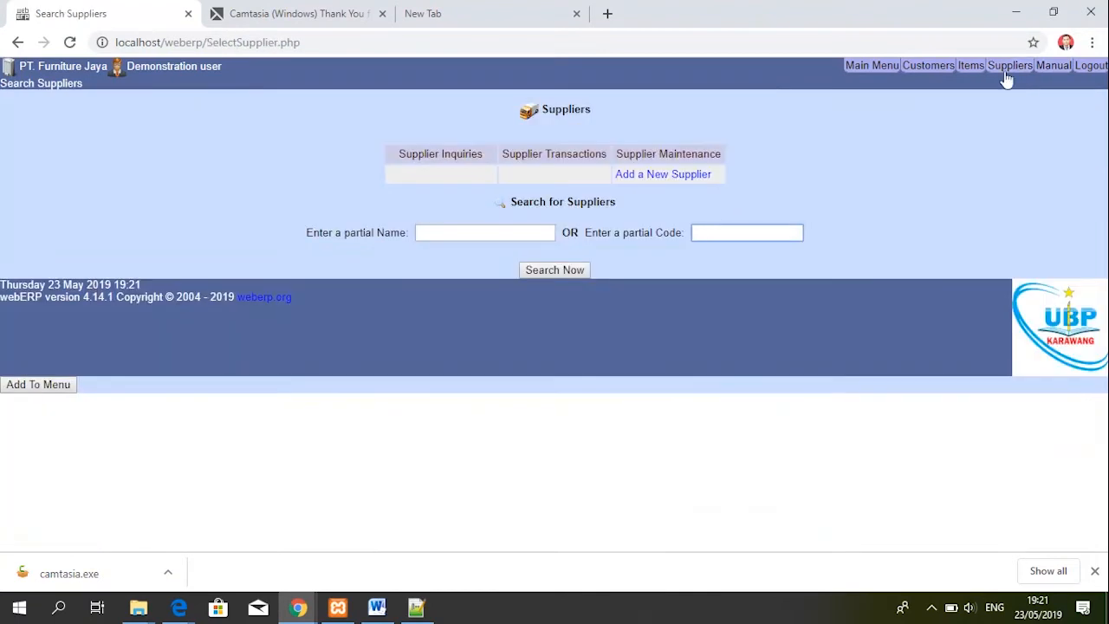
left_click(686, 178)
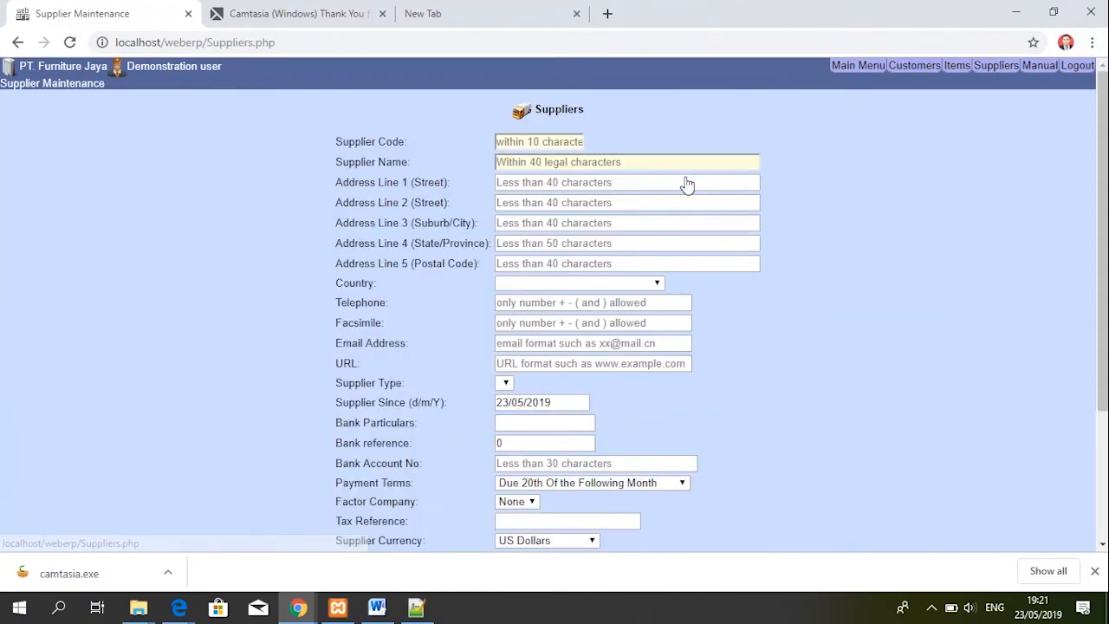
Enter SUP00101 as the supplier code and PT. KAYU MANIS SELALU as the supplier name
left_click(561, 142)
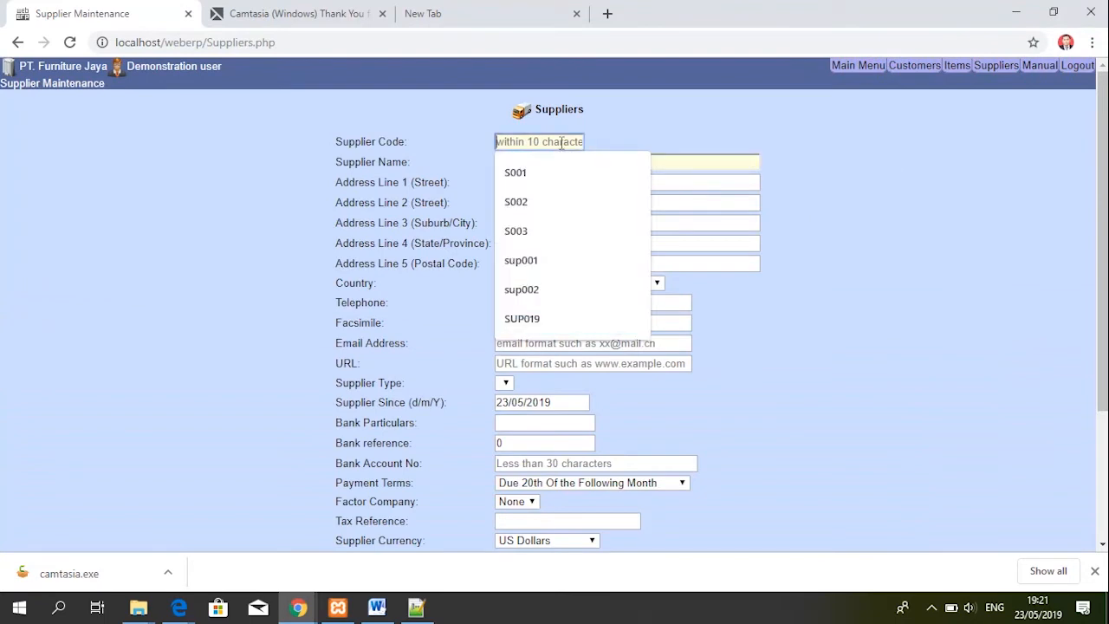
type("SUP")
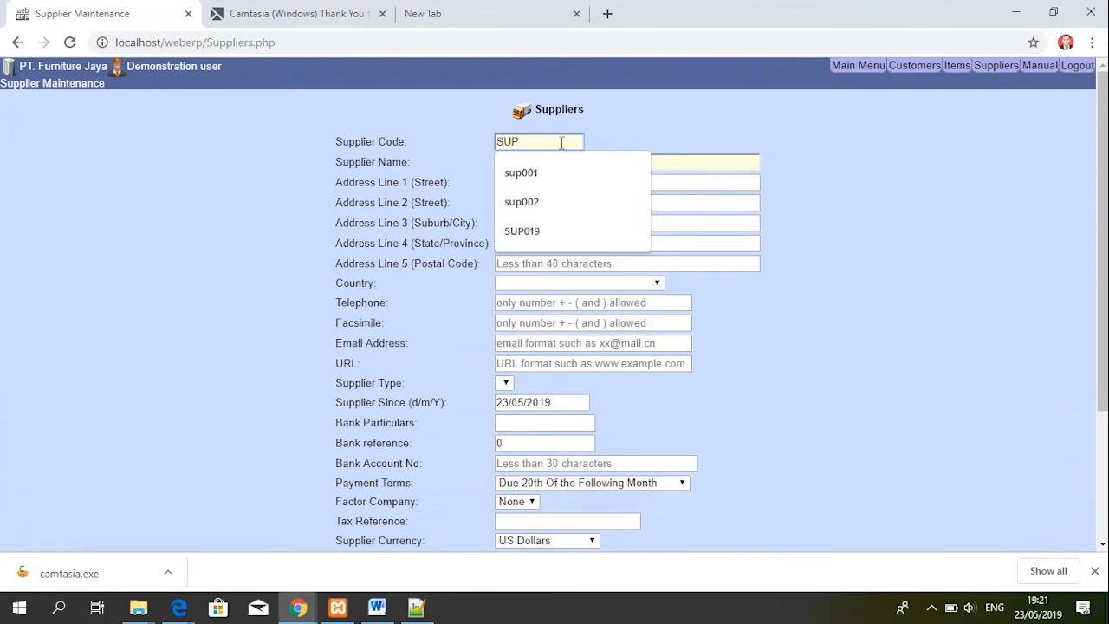
type("001")
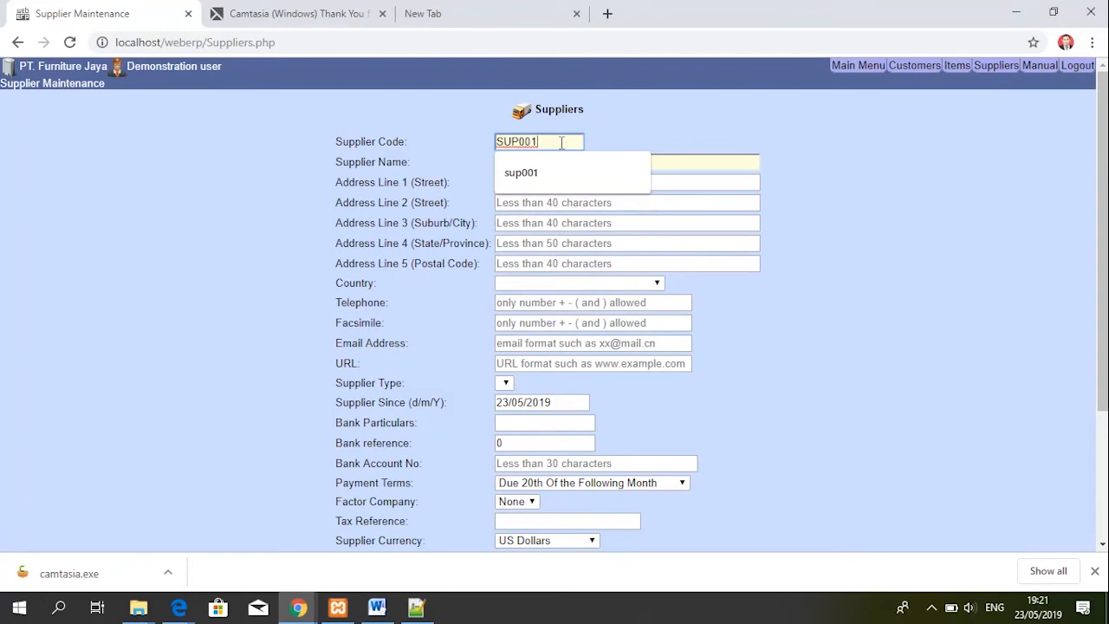
type("9")
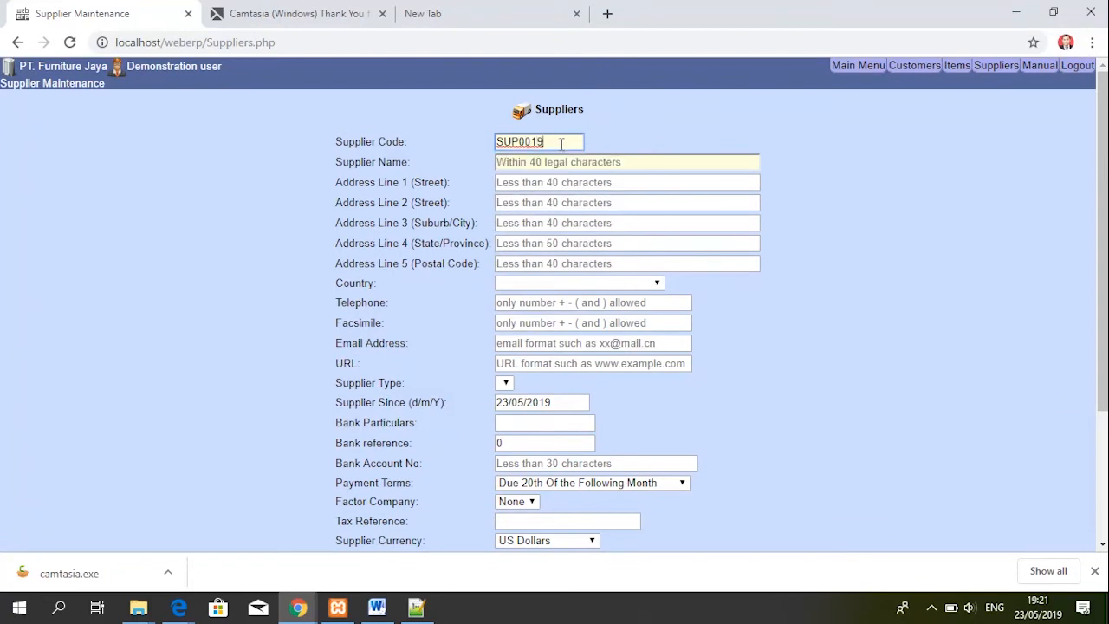
key("BackSpace")
key("BackSpace")
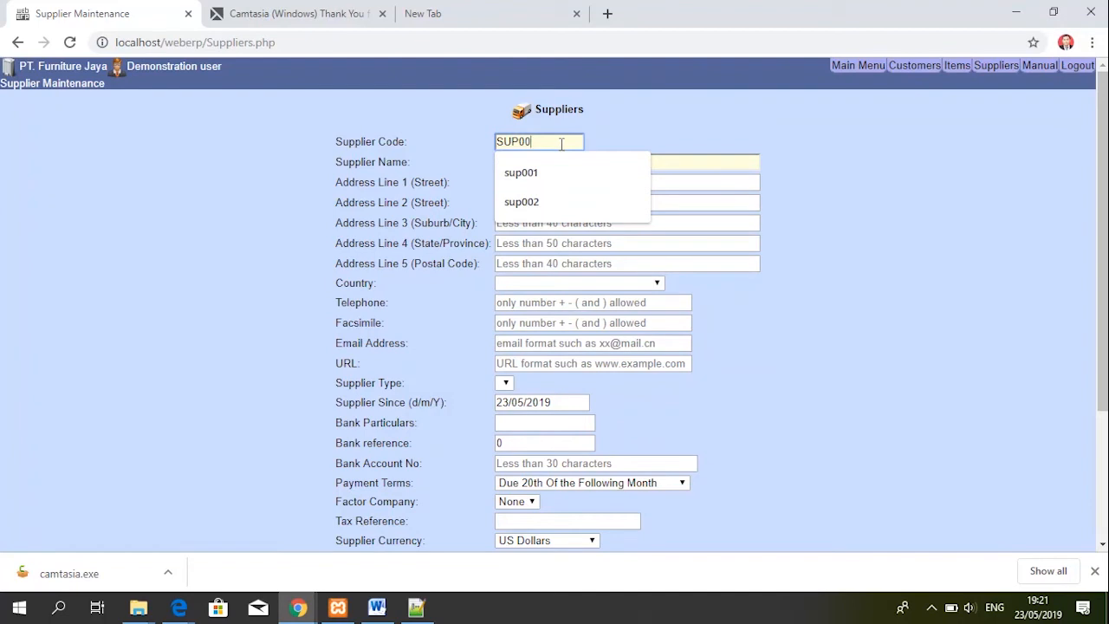
type("101")
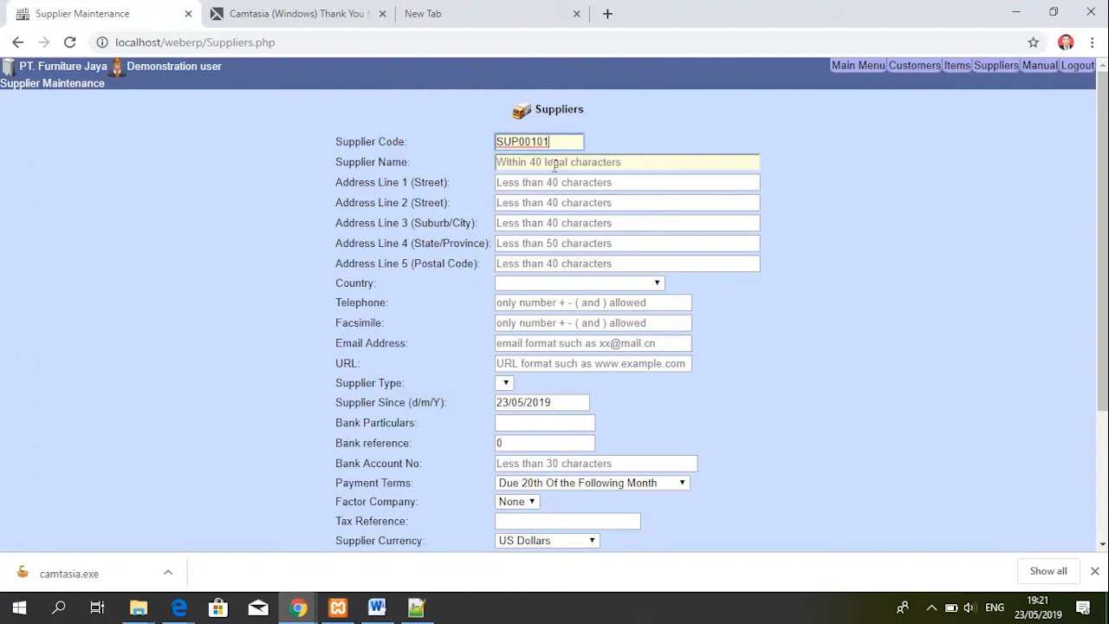
left_click(554, 164)
left_click(560, 192)
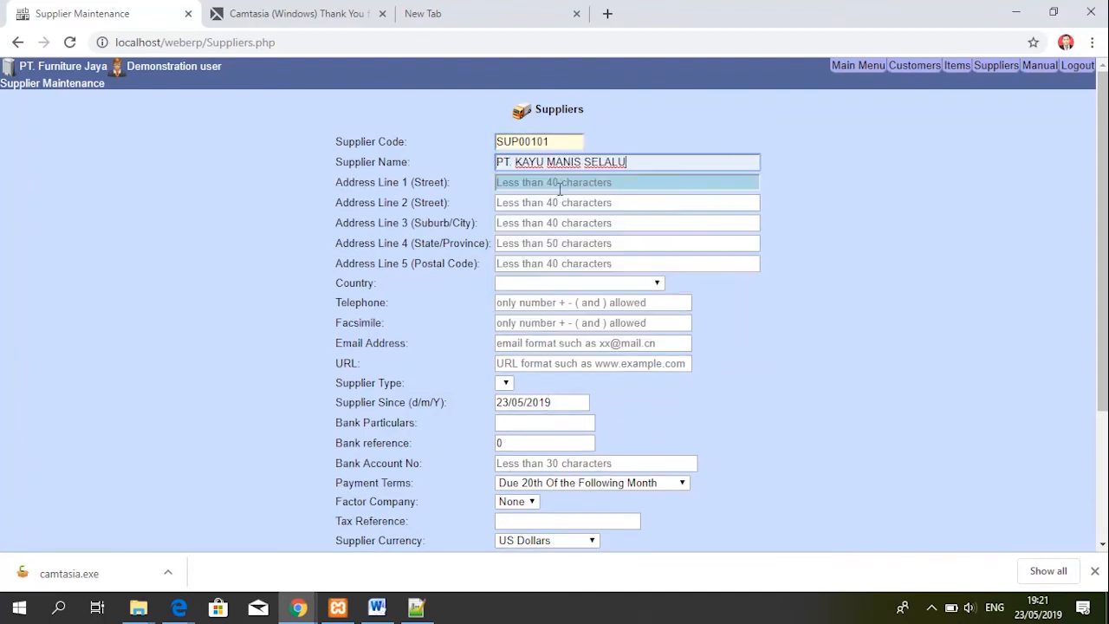
Fill in the supplier's address, country Indonesia and telephone from a saved address suggestion, and check the supplier type options
left_click(555, 182)
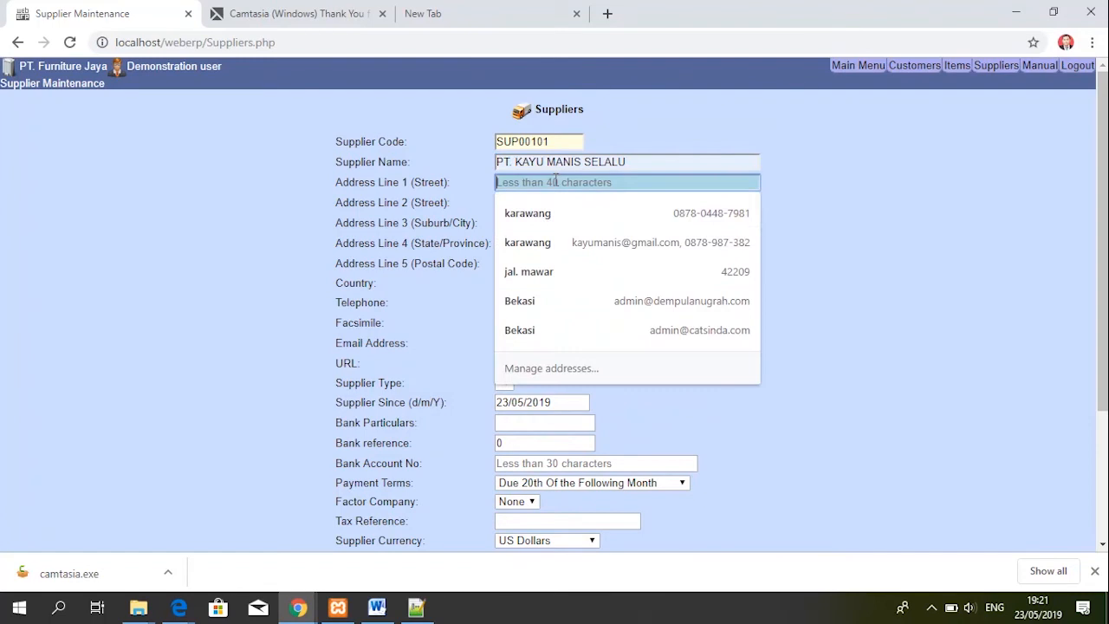
left_click(546, 229)
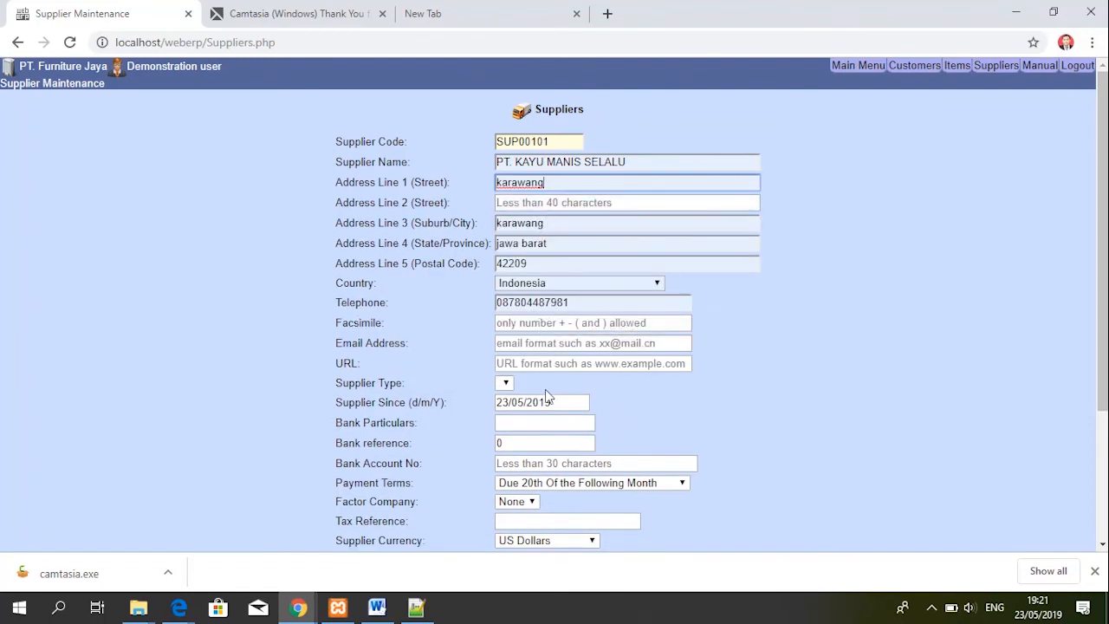
left_click(507, 384)
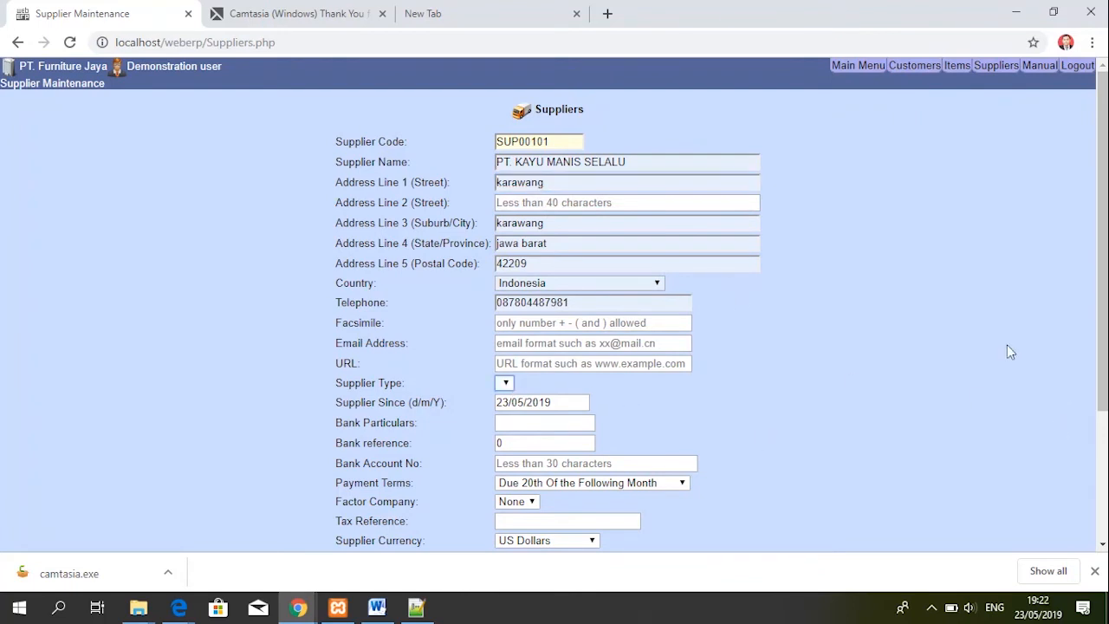
Set the supplier currency to Indonesian rupiah and insert the new supplier
scroll(523, 377, "down", 3)
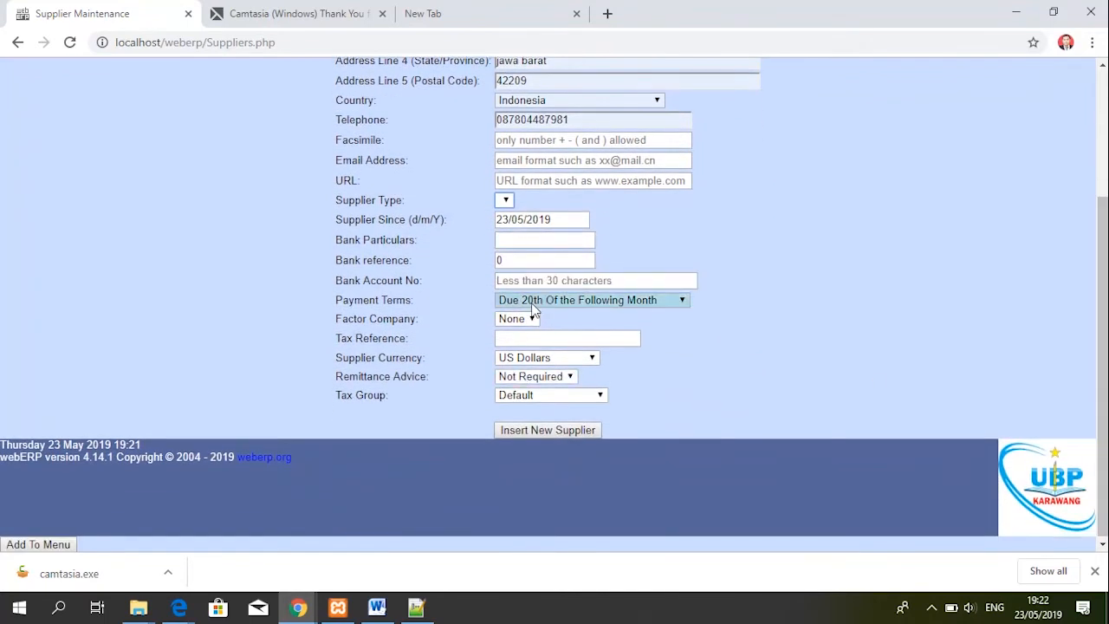
left_click(575, 358)
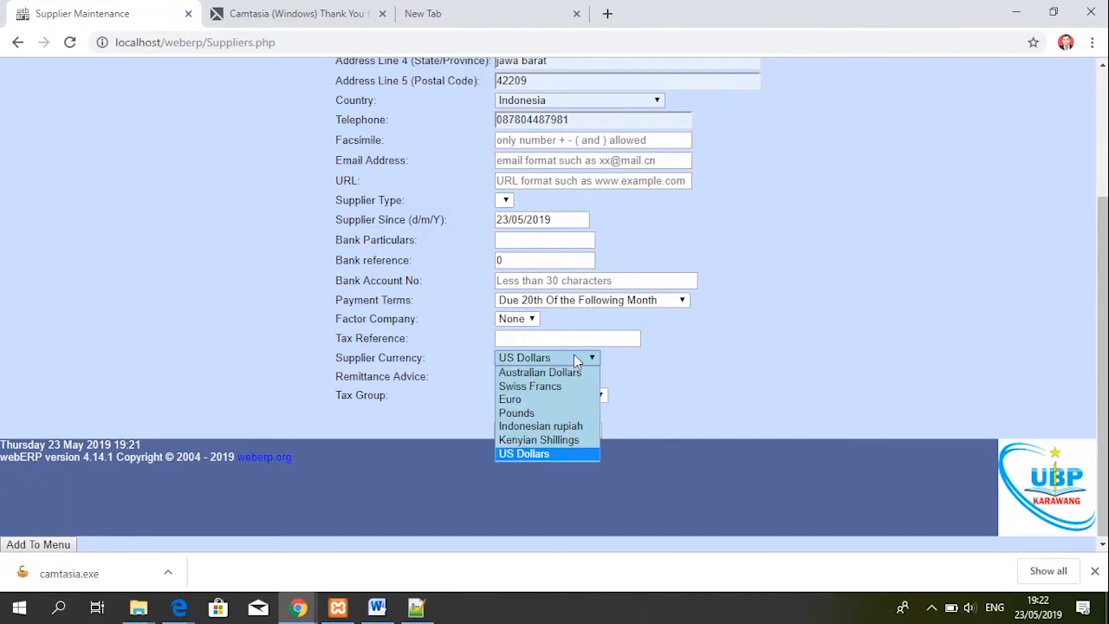
left_click(558, 426)
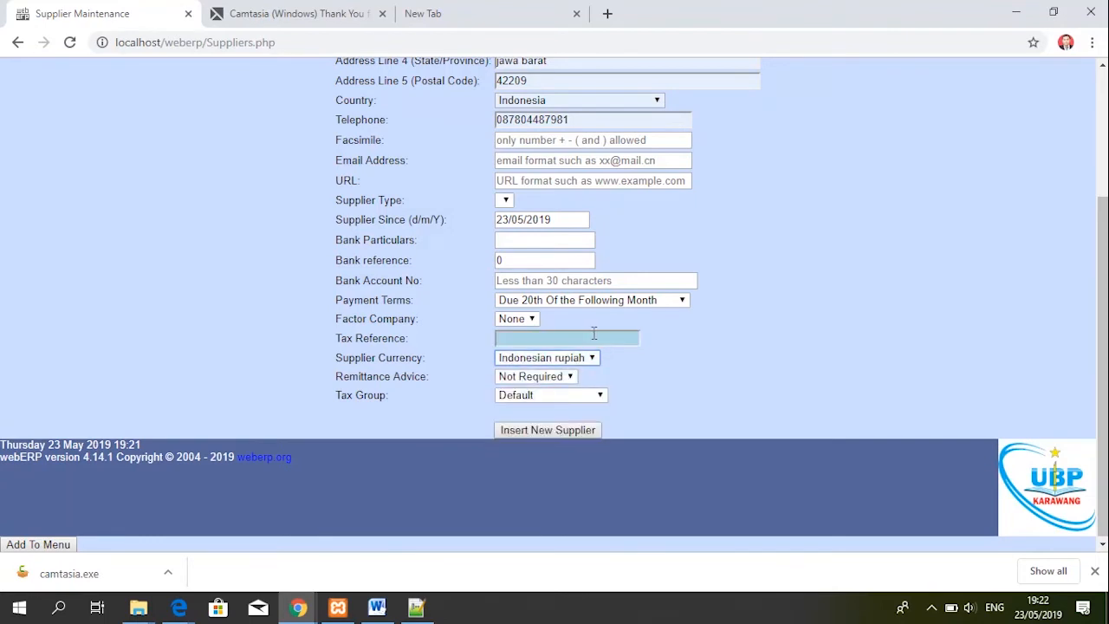
left_click(553, 430)
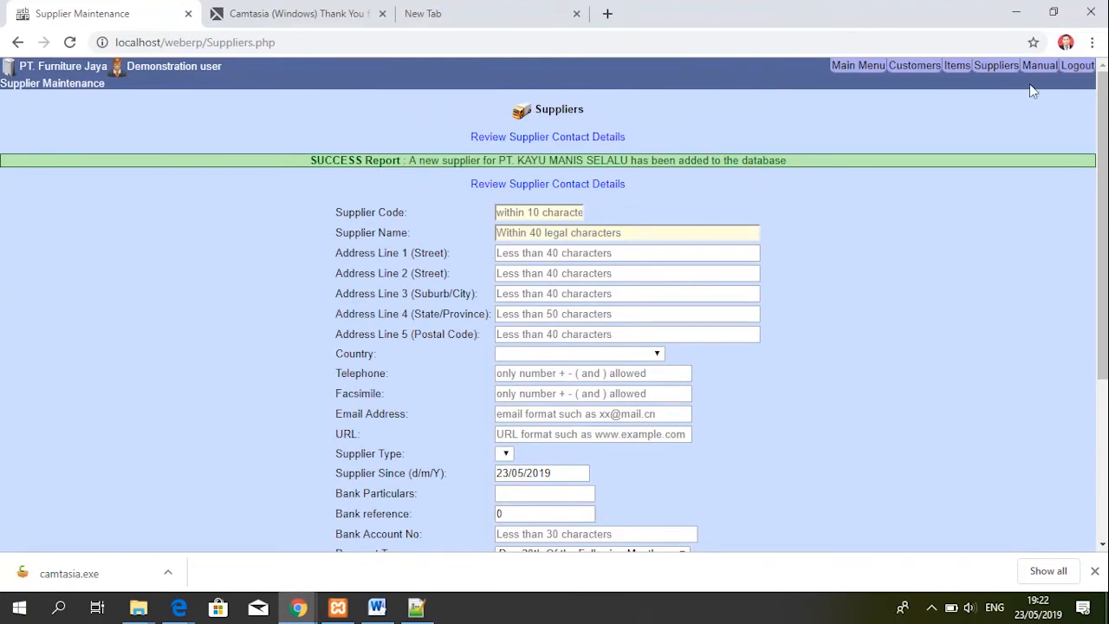
List all suppliers without a search filter and look for the PT. KAYU MANIS SELALU entry
mouse_move(1101, 128)
left_mouse_down()
mouse_move(1100, 312)
mouse_move(1096, 133)
left_mouse_up()
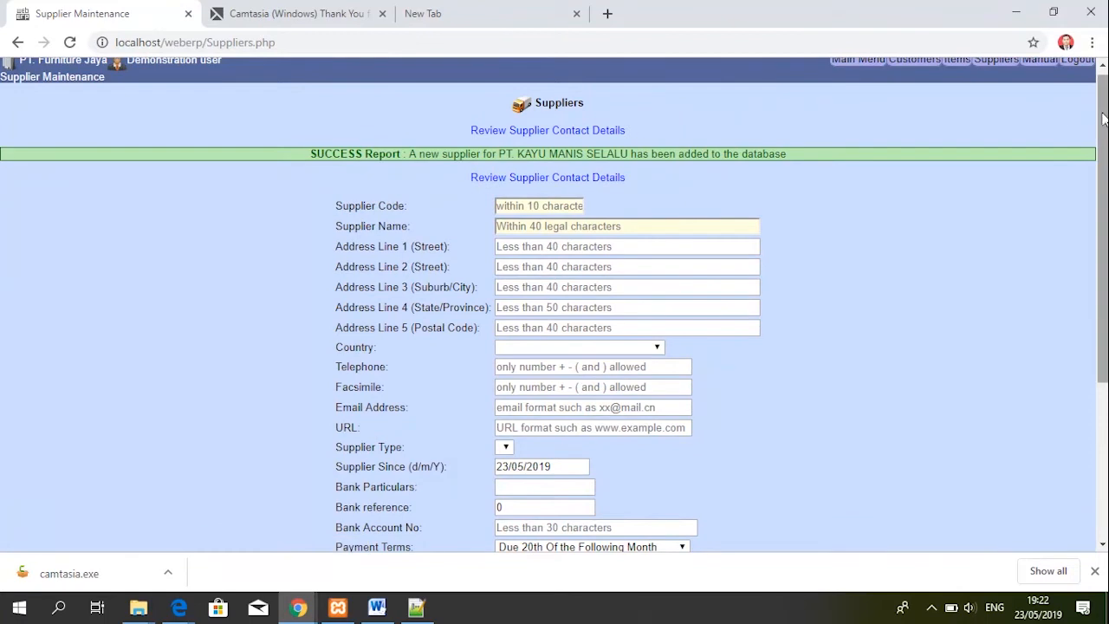
left_click_drag(1104, 110, 1105, 102)
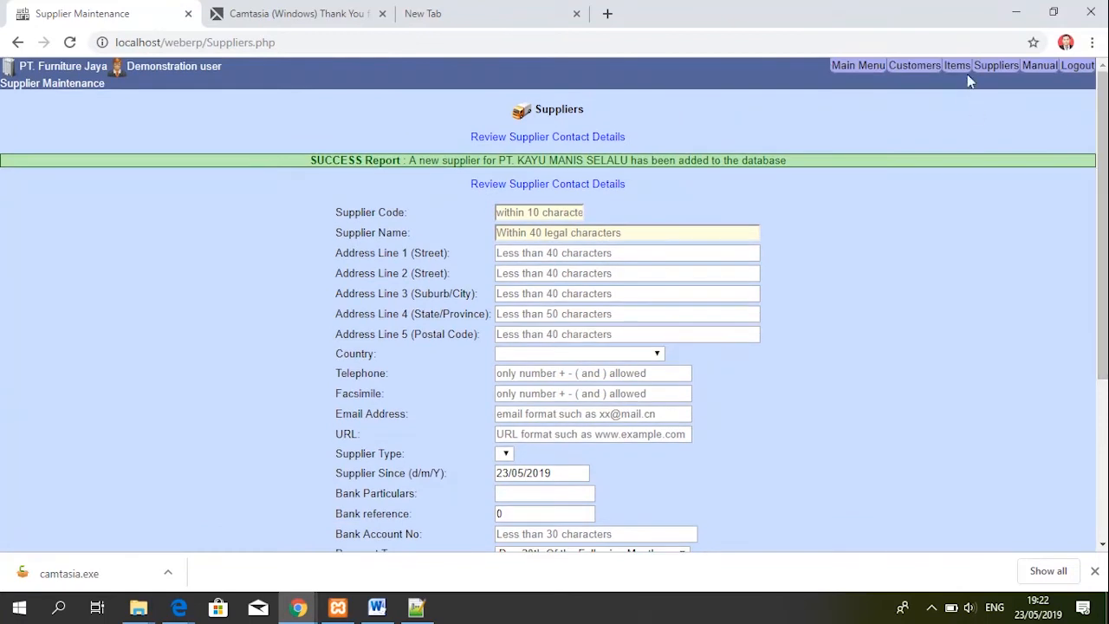
left_click(992, 66)
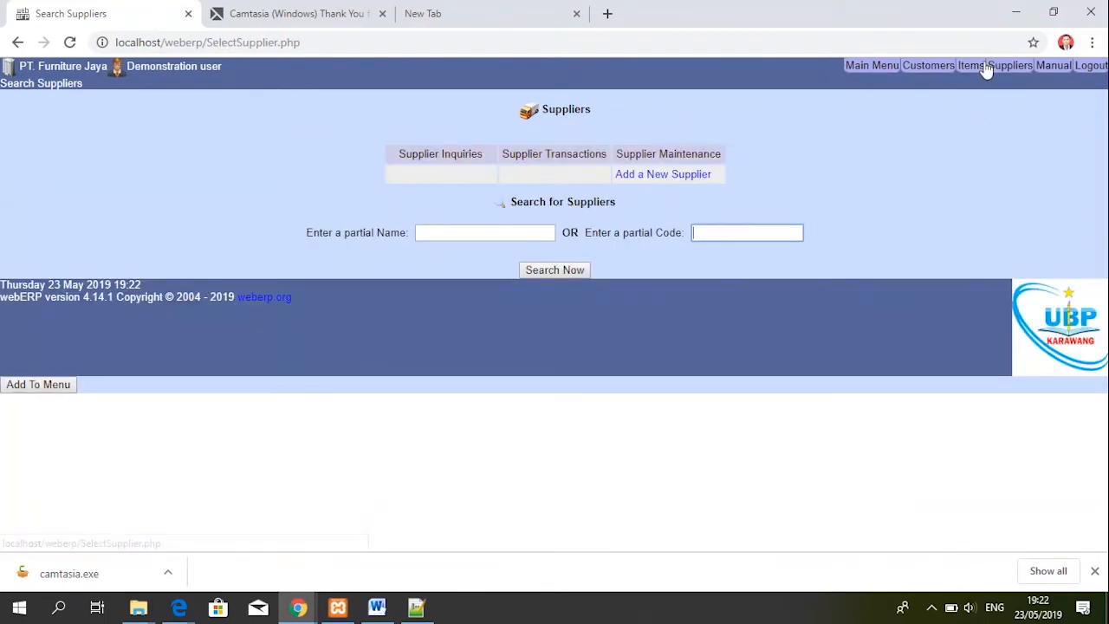
left_click(560, 269)
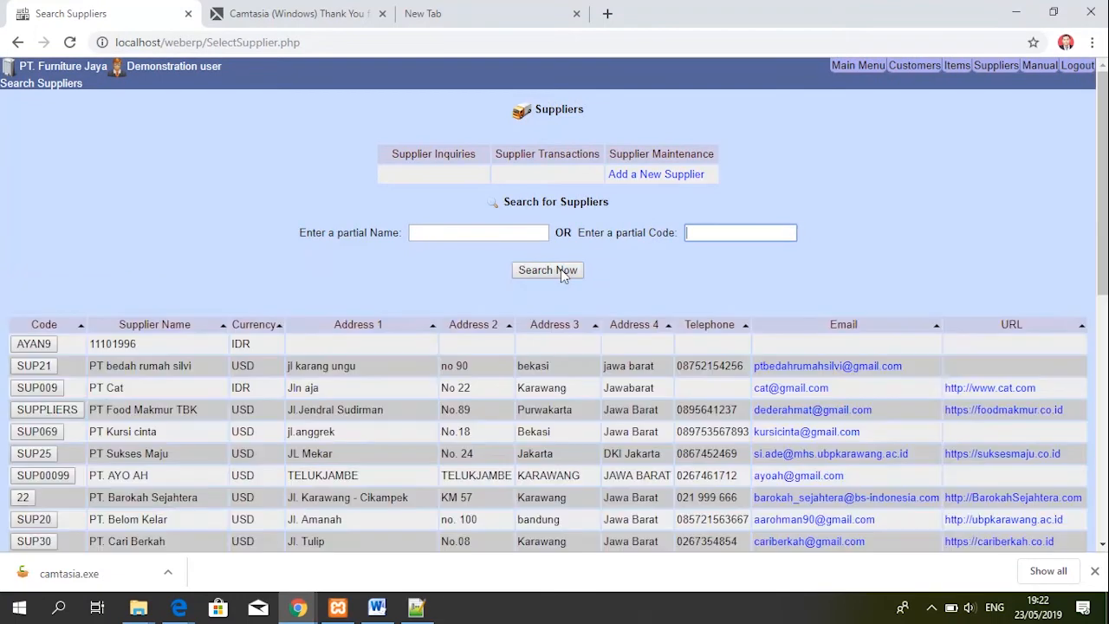
left_click_drag(1104, 171, 1104, 355)
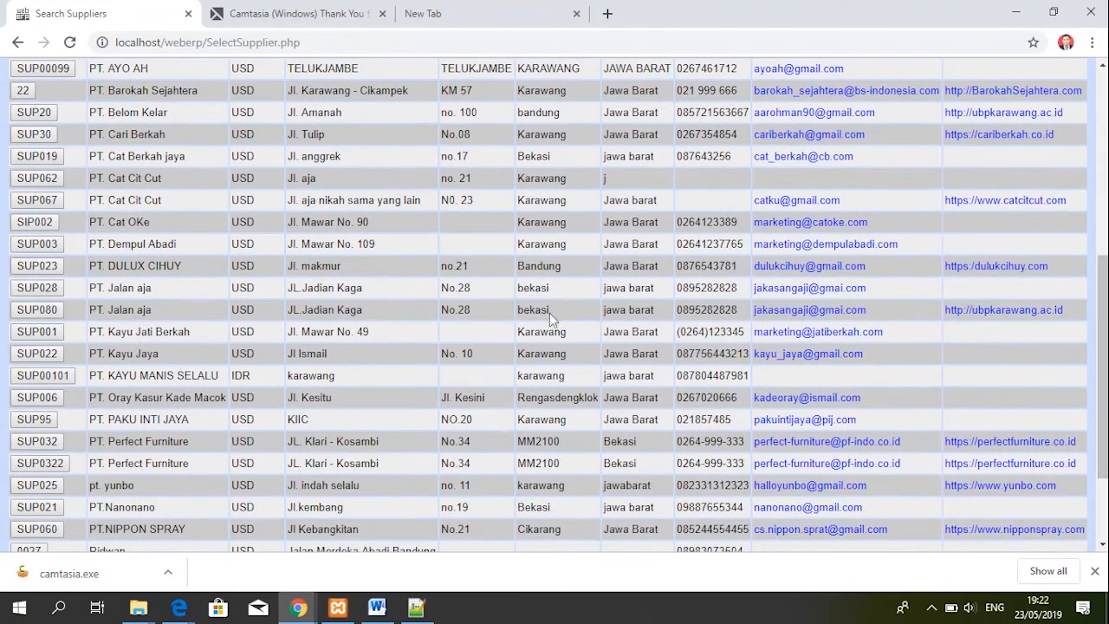
left_click(54, 381)
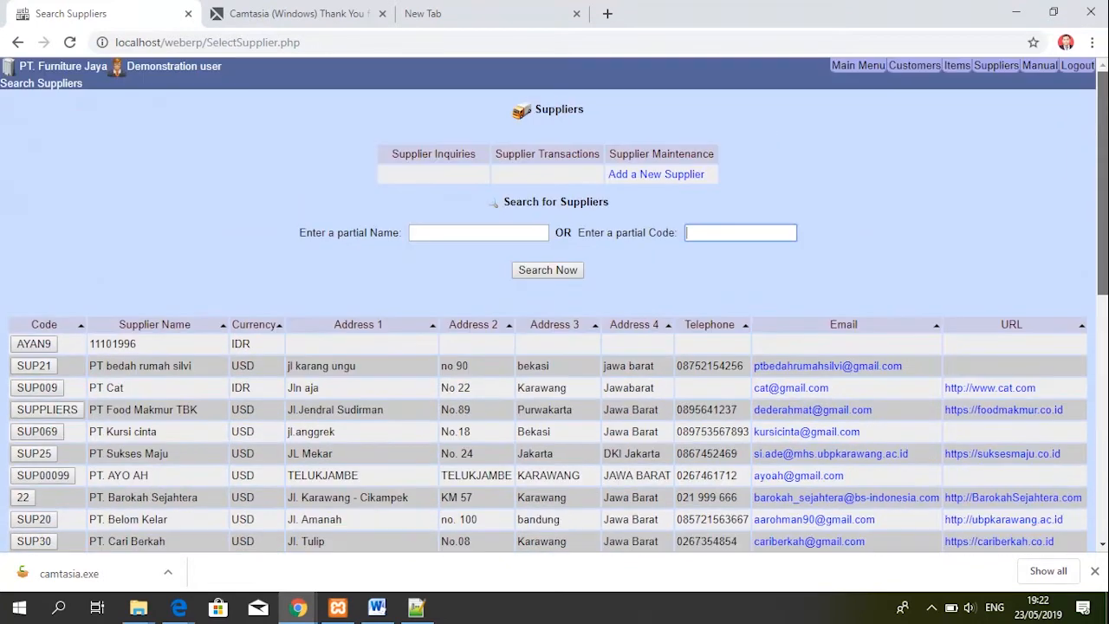
Open a blank form for adding a new customer
left_click(864, 70)
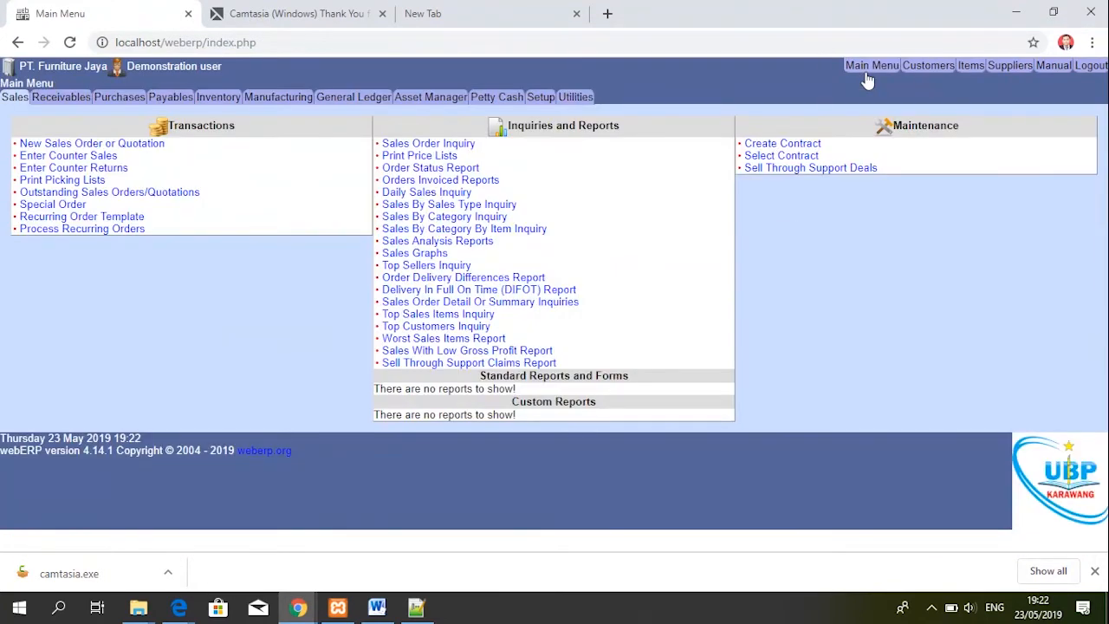
left_click(922, 80)
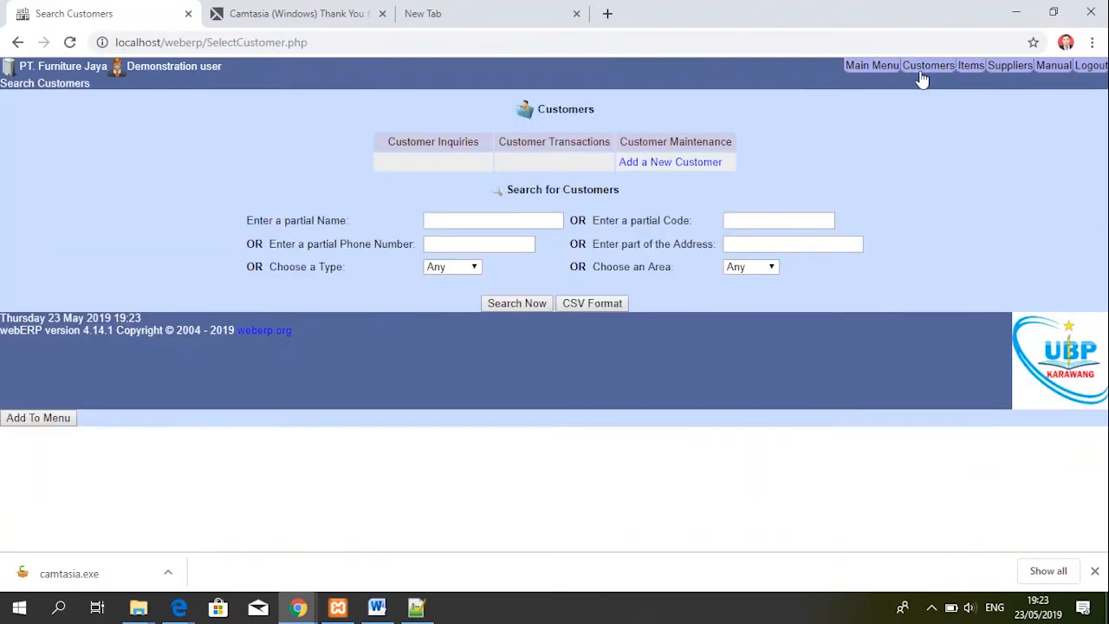
left_click(710, 163)
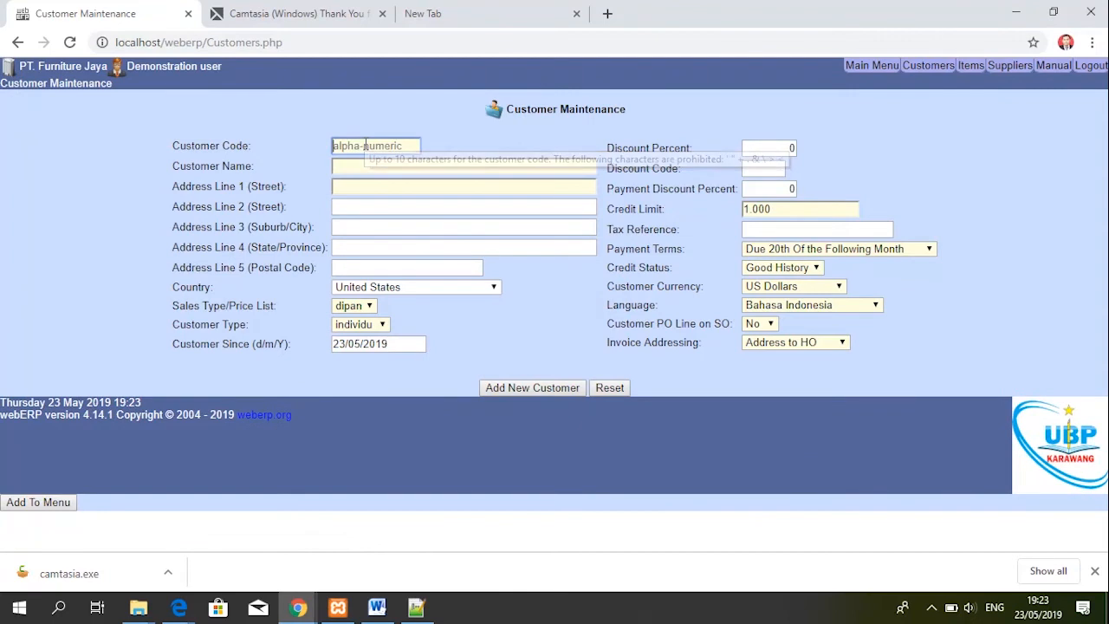
Enter the customer code and the customer name Pt. Anugrah jaya in the new customer form
type("Cus10")
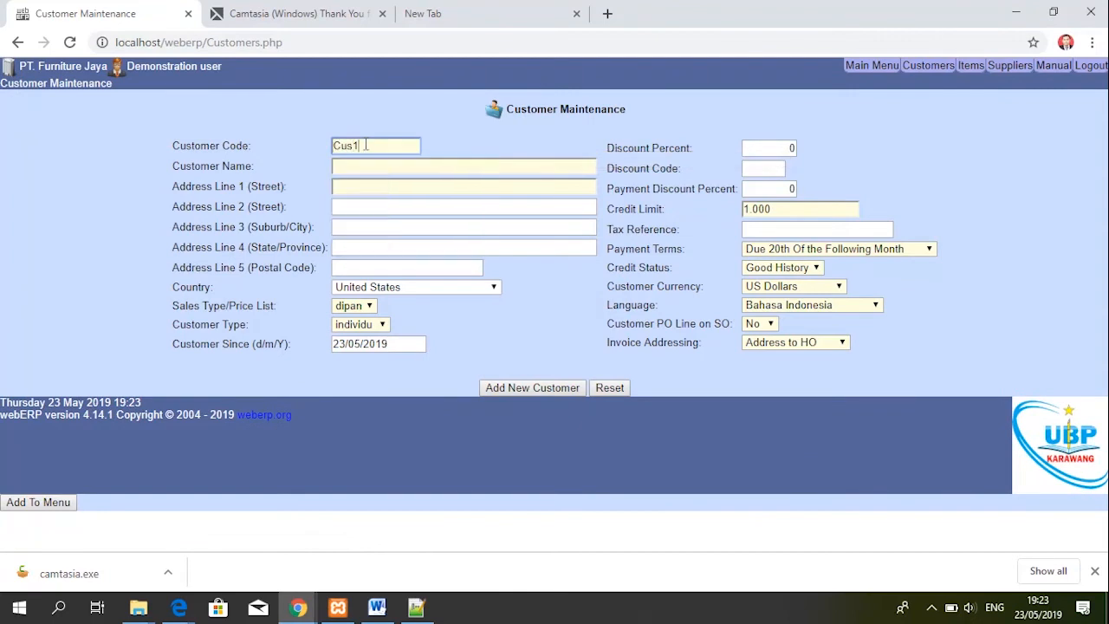
key("BackSpace")
key("BackSpace")
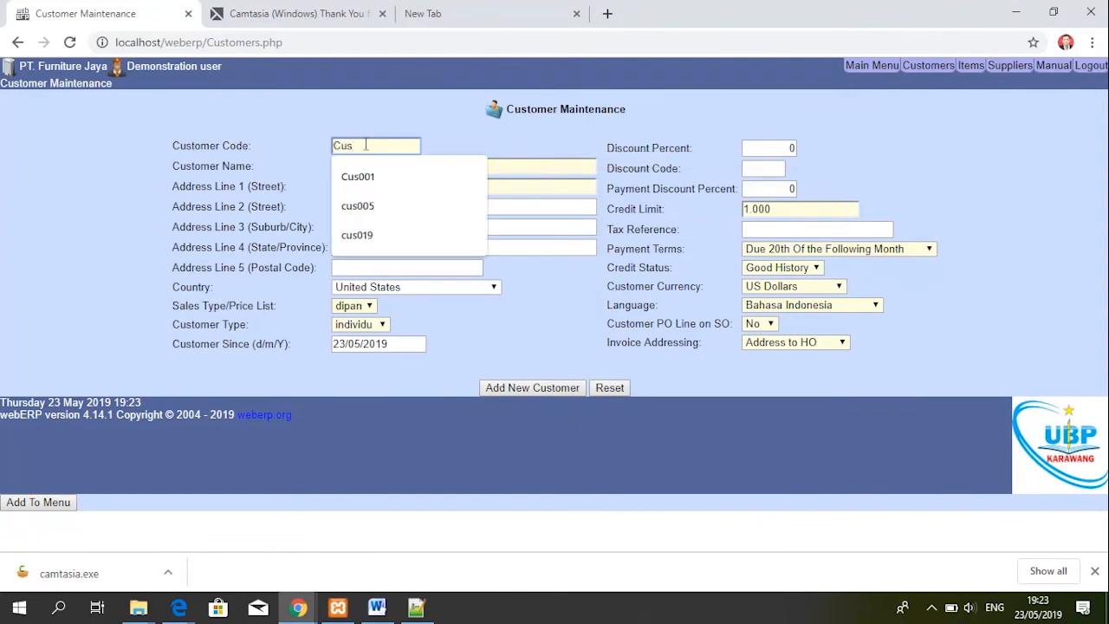
type("0101")
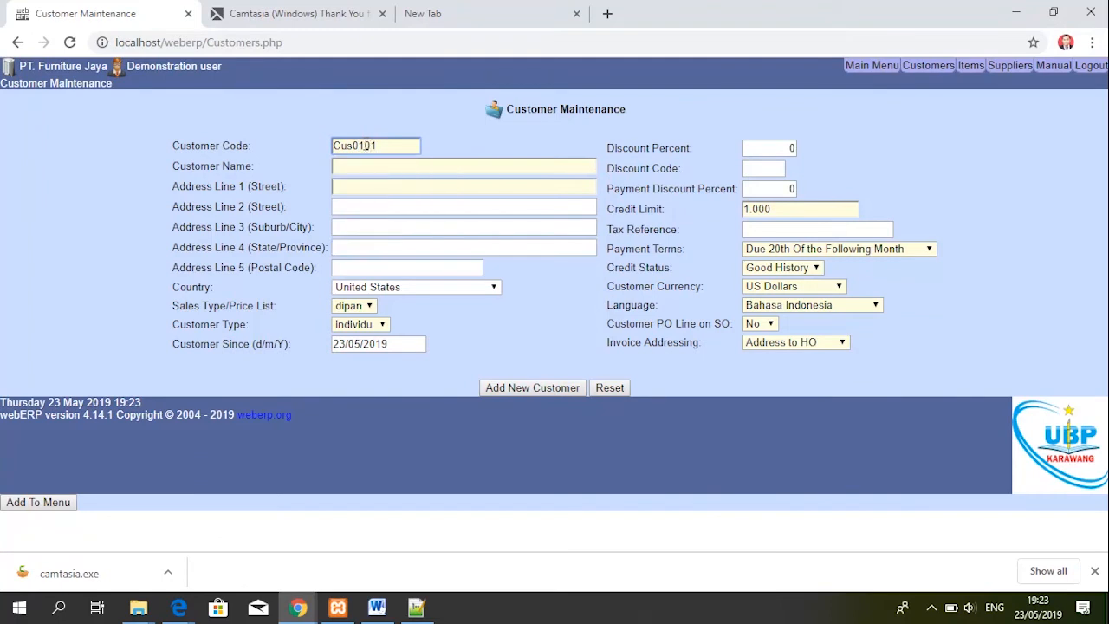
left_click(365, 164)
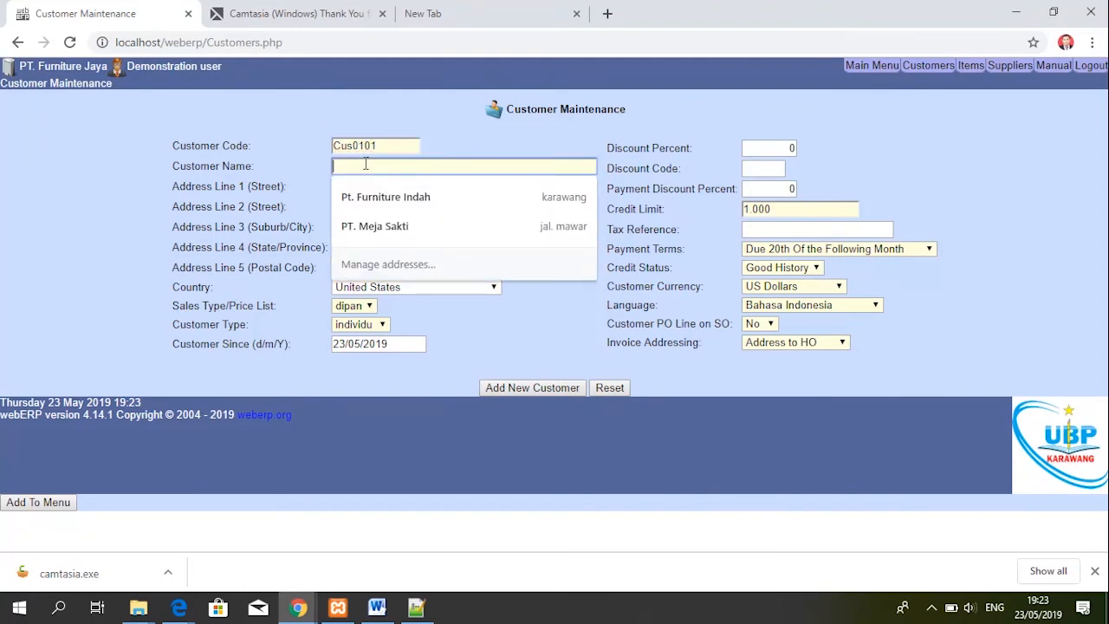
type("Pt. Anugr")
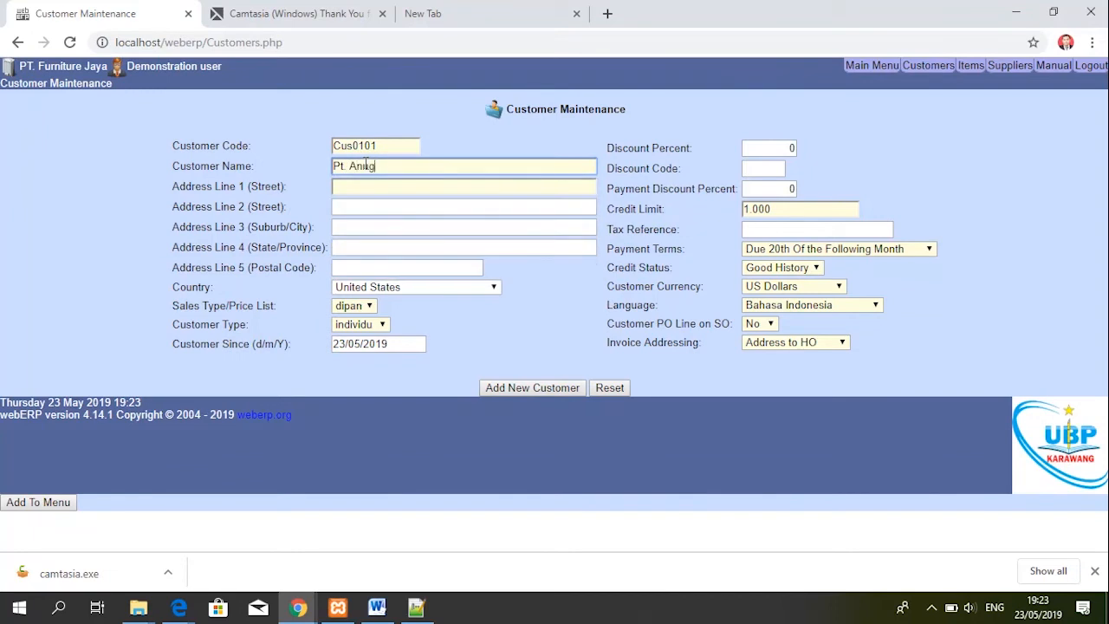
type("ha")
key("BackSpace")
type("ah jaya")
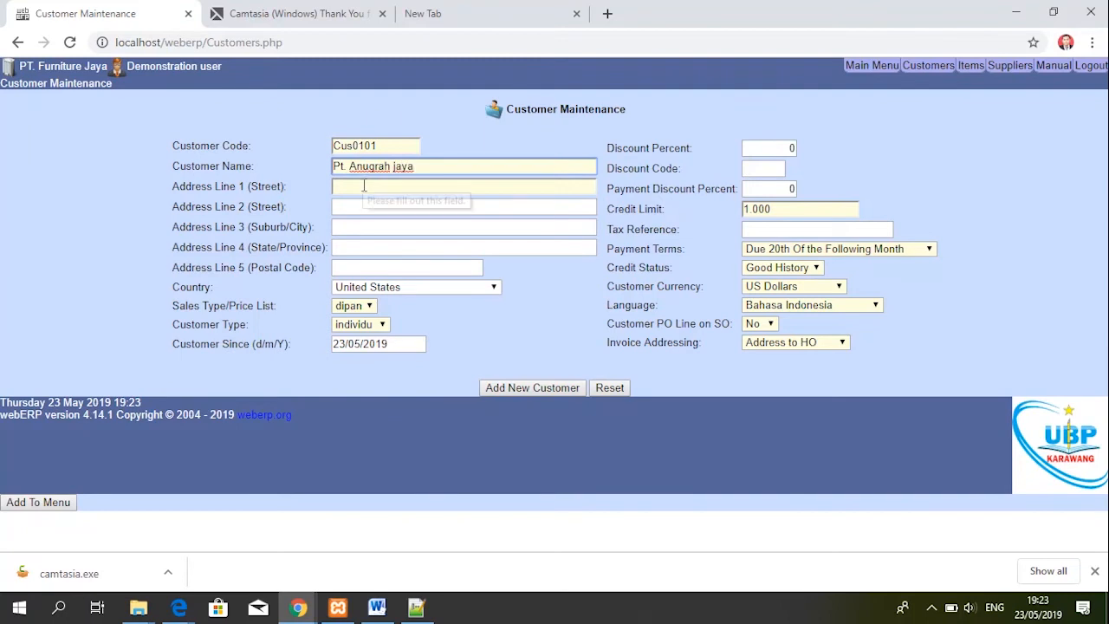
Fill in the customer's address with country Indonesia from a saved suggestion and set the sales type/price list to meja
left_click(364, 186)
left_click(364, 211)
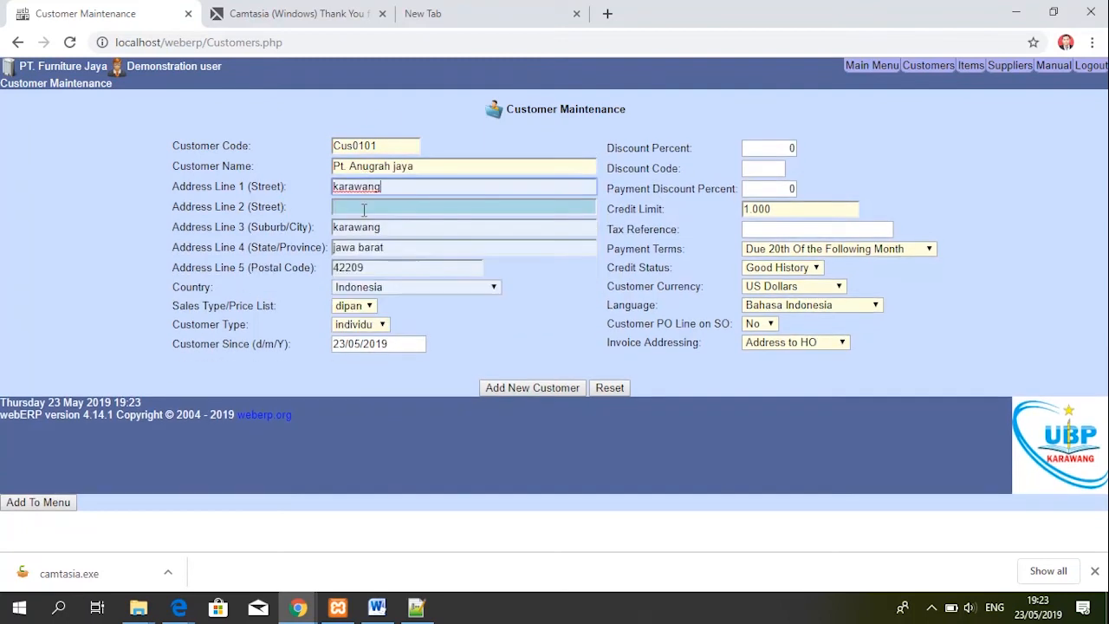
left_click(365, 306)
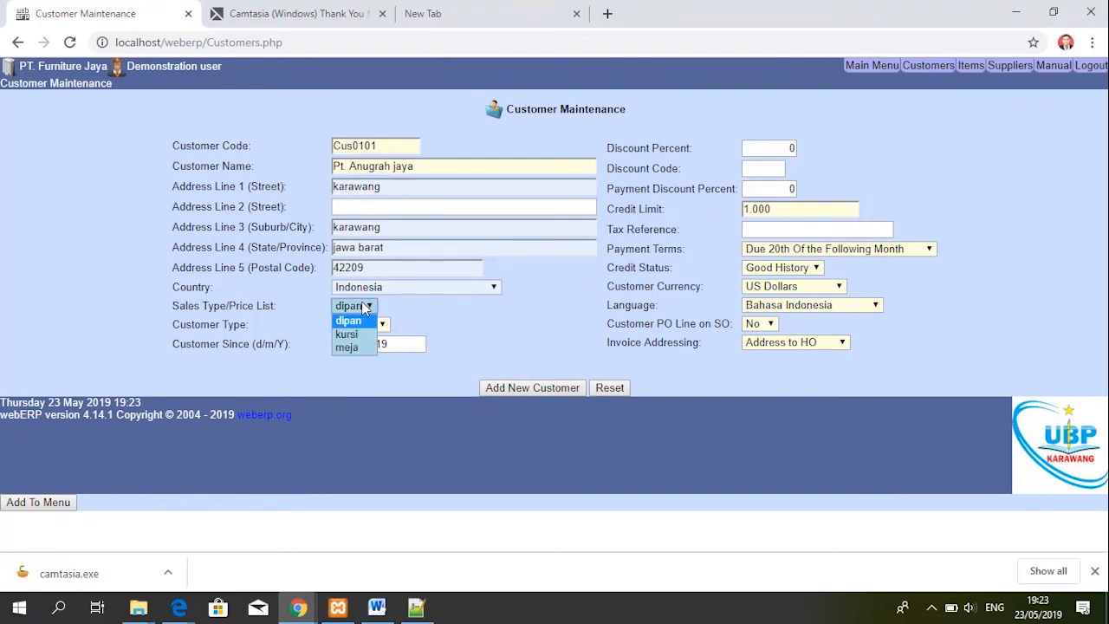
left_click(362, 348)
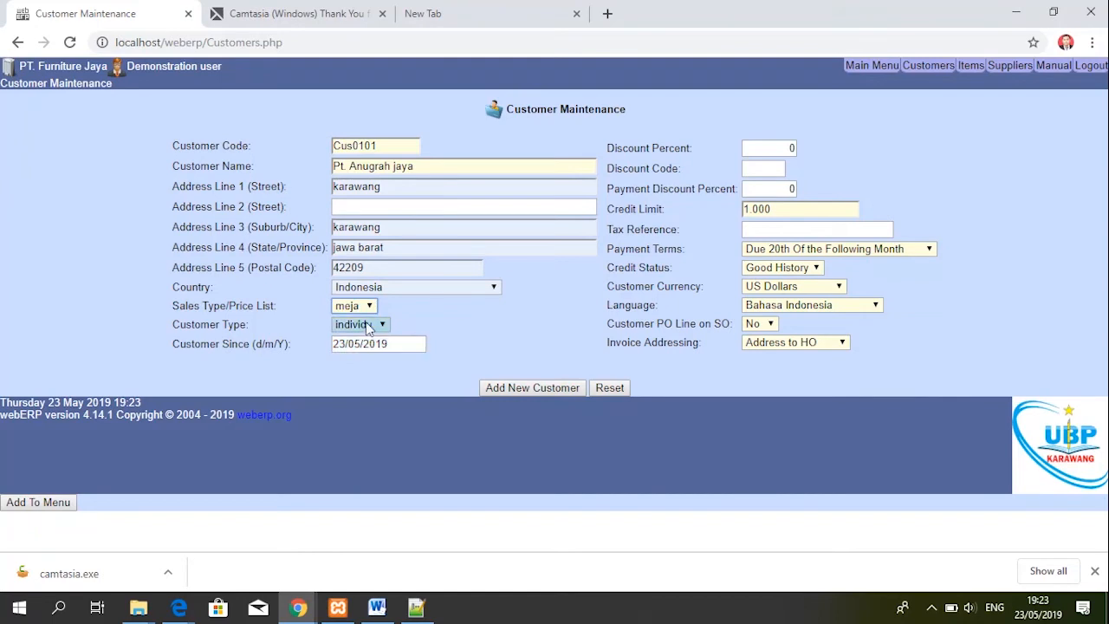
Set the customer type to Reseller and the customer-since date to 05/02/2019
left_click(367, 326)
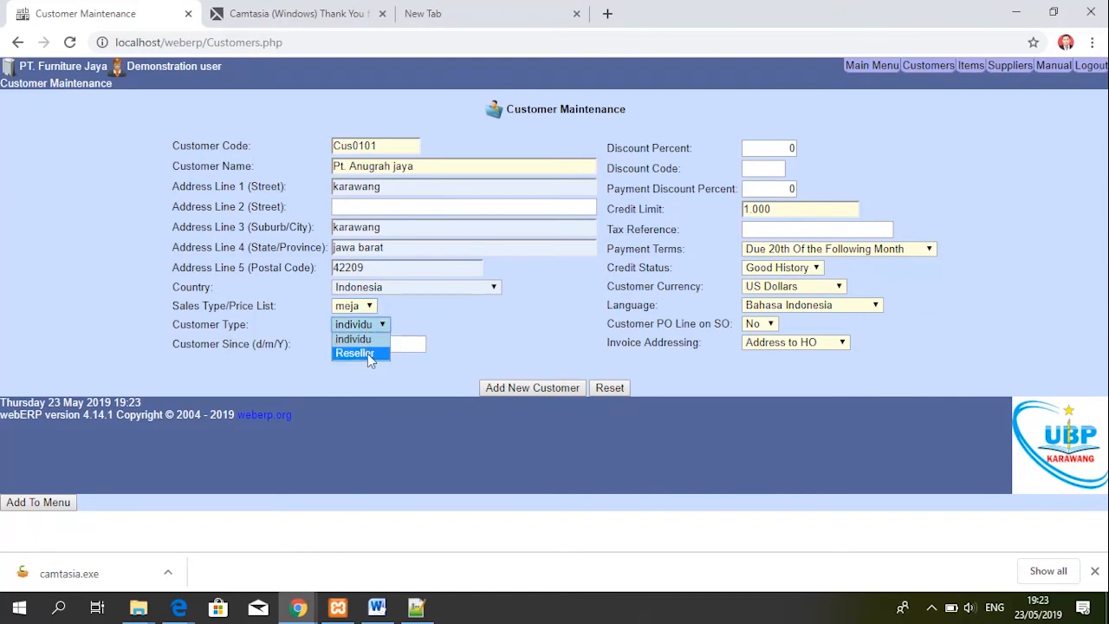
left_click(369, 354)
left_click(407, 343)
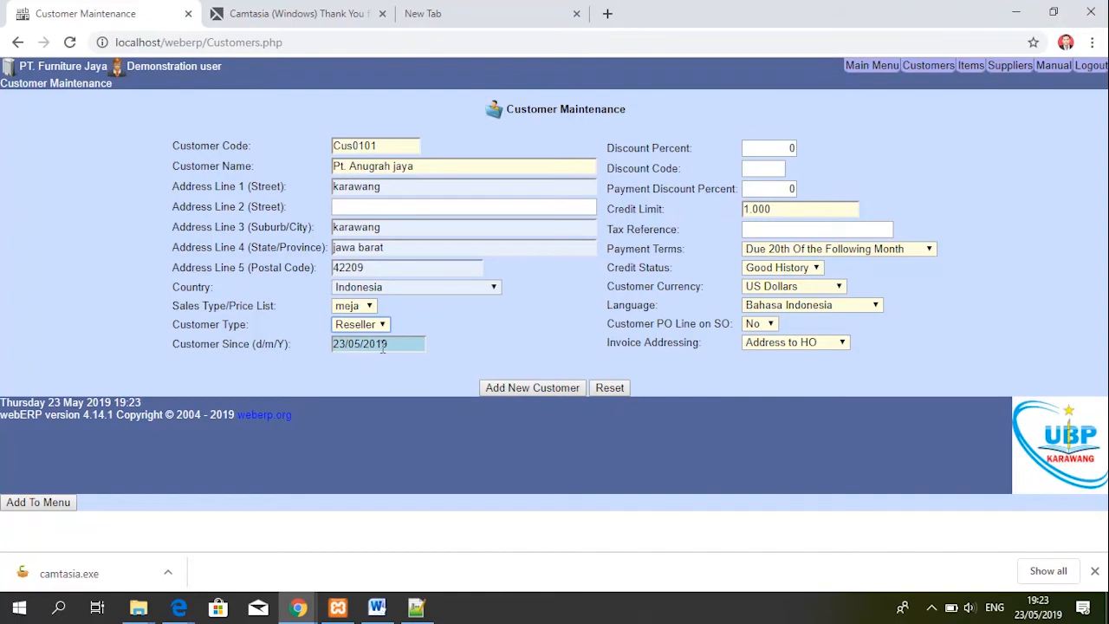
left_click(407, 344)
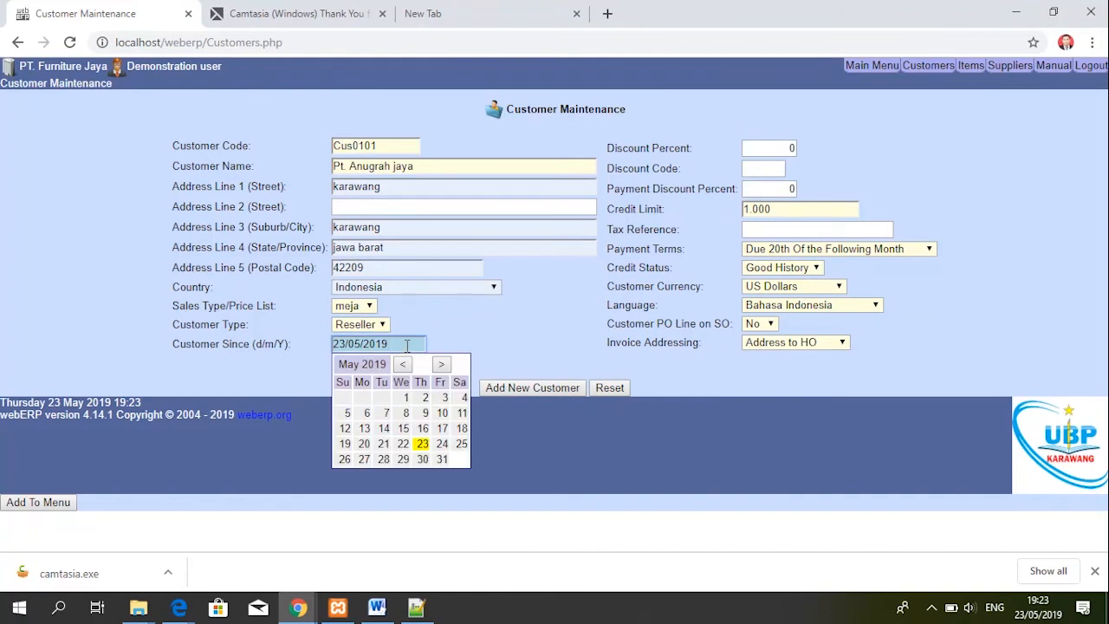
left_click(403, 365)
double_click(402, 364)
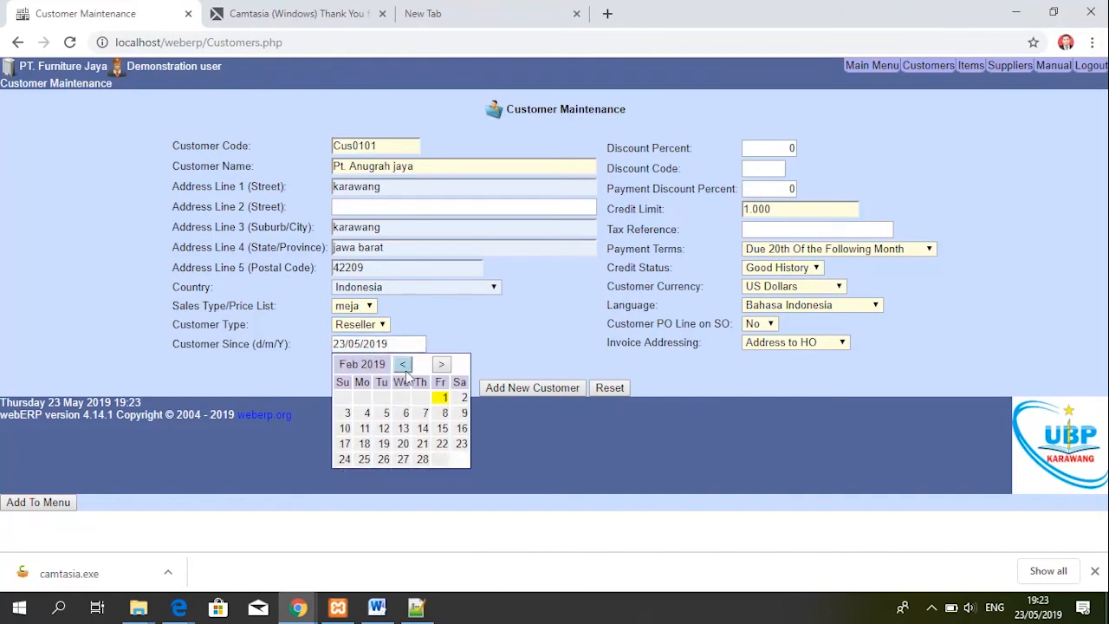
left_click(387, 414)
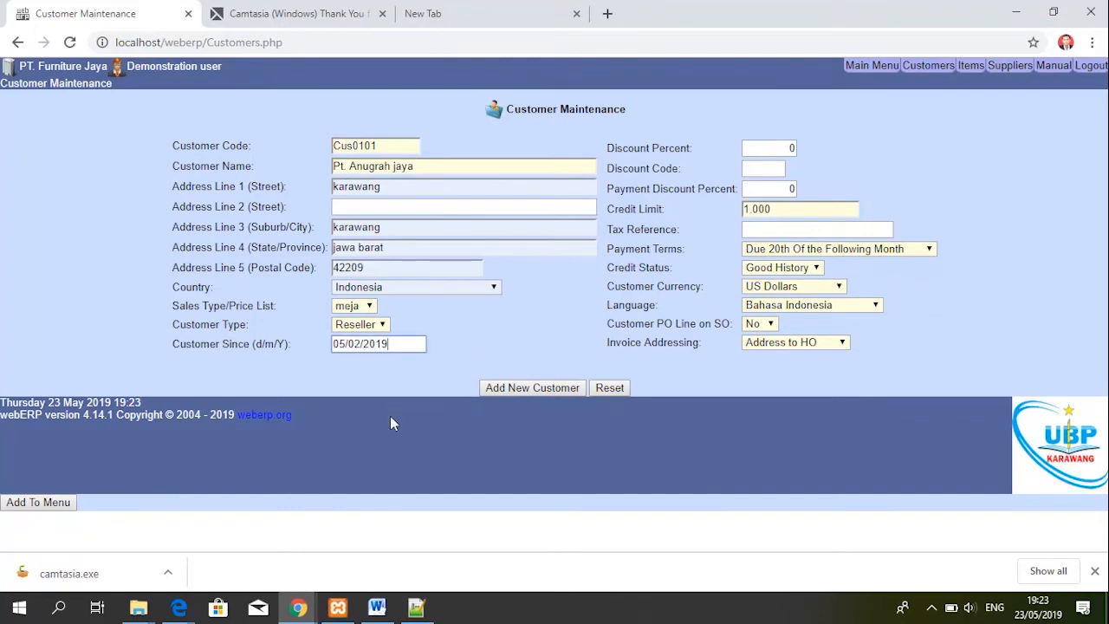
Set currency to Indonesian rupiah, Customer PO Line on SO to Yes and invoice addressing to Address to HO, and add the customer
left_click(805, 289)
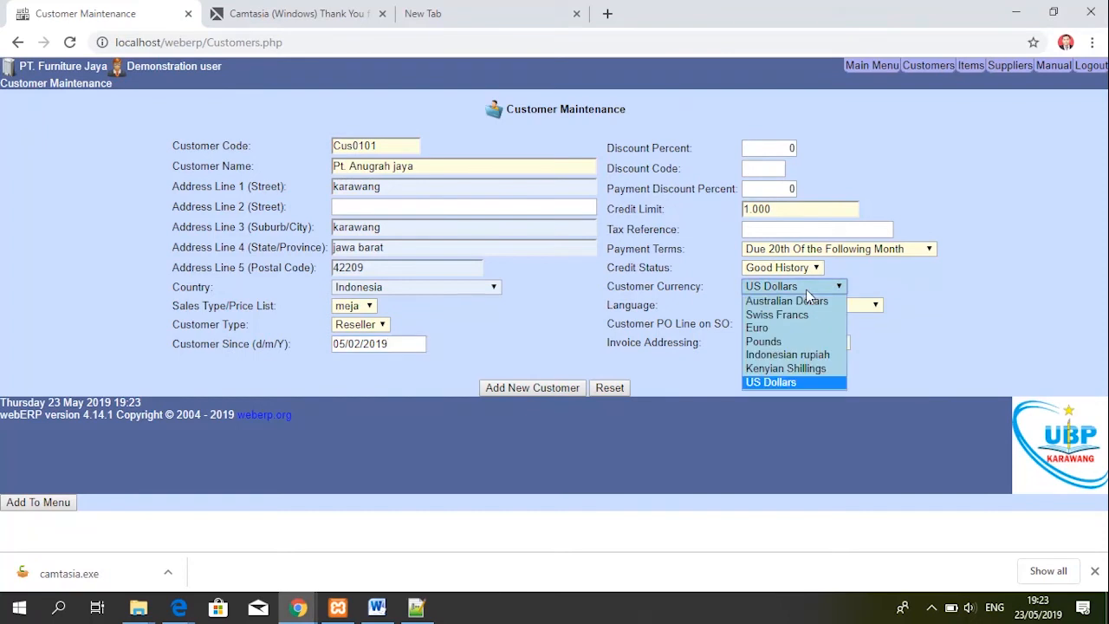
left_click(814, 354)
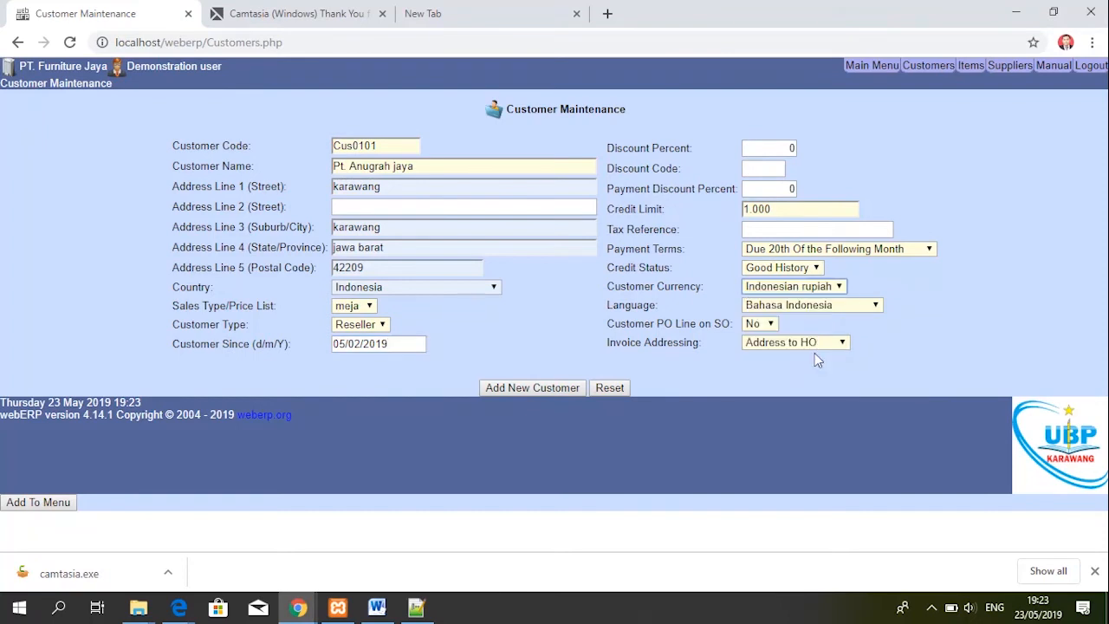
left_click(774, 326)
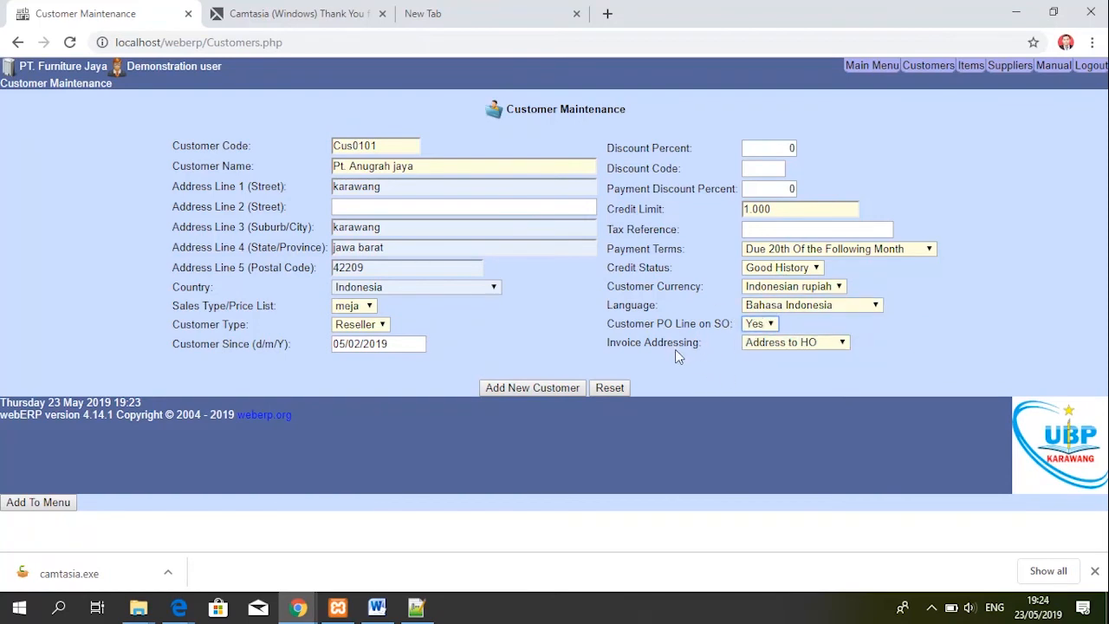
left_click(765, 343)
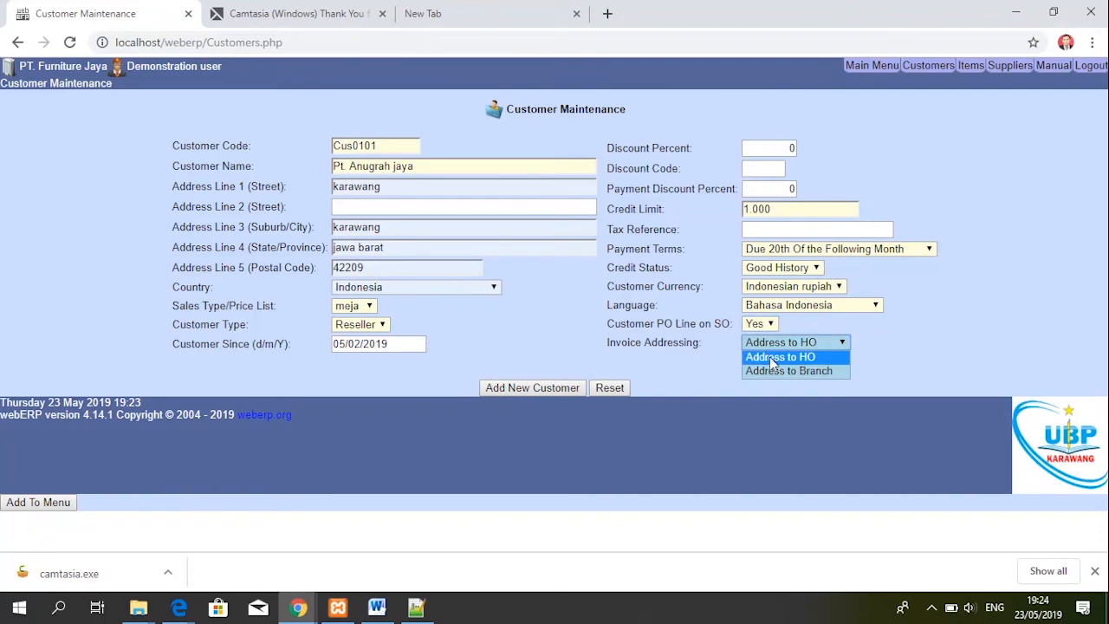
left_click(771, 357)
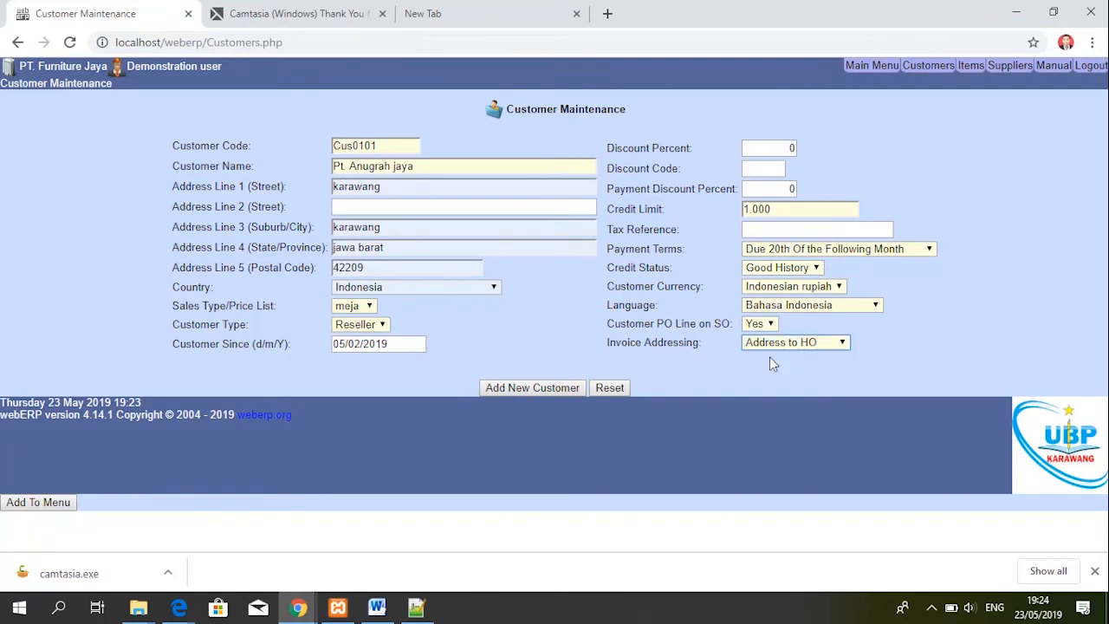
left_click(564, 387)
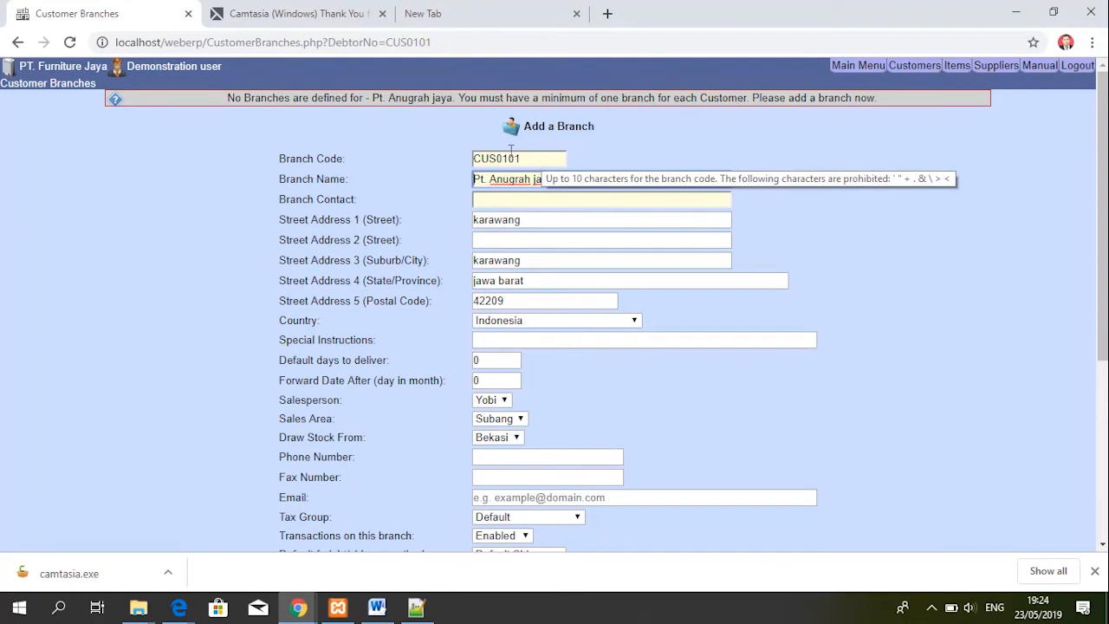
Replace the branch code's CUS prefix with BR and extend the branch name to Pt. Anugrah jaya Subang
left_click_drag(499, 158, 468, 162)
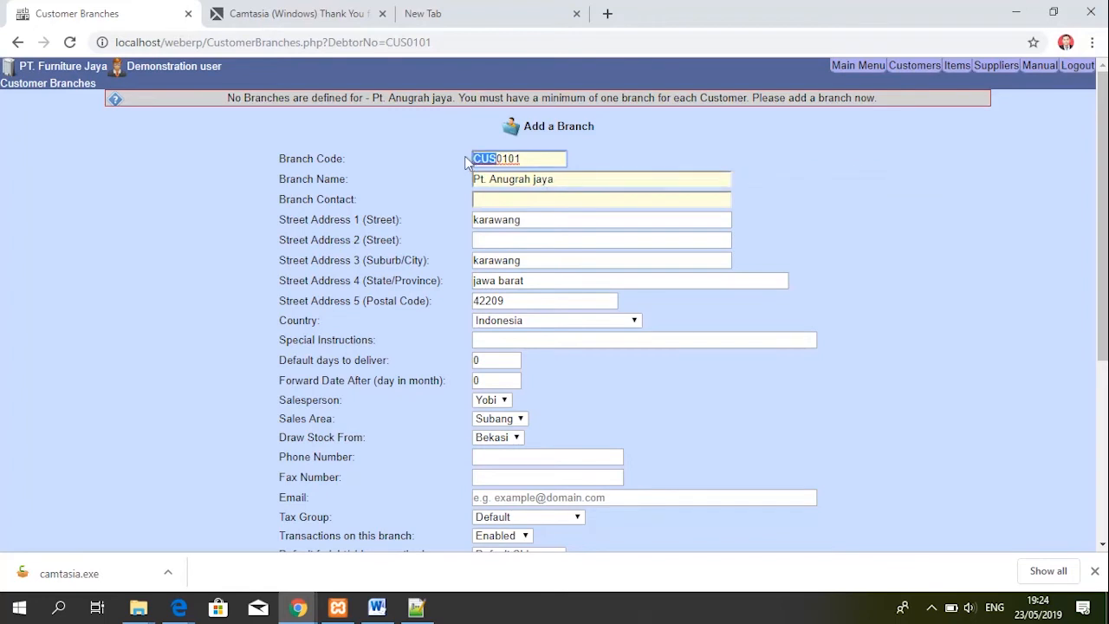
type("BR")
left_click(584, 184)
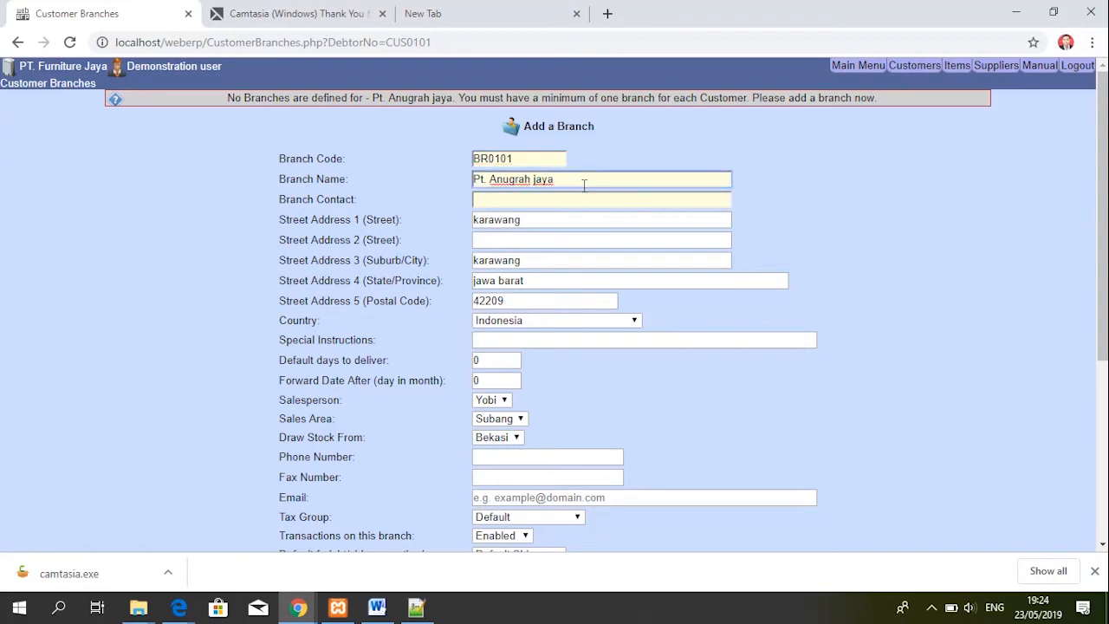
type("Subang")
Change the branch's first street address line and its suburb/city to Subang, leaving the second street line empty
left_click(527, 219)
double_click(527, 219)
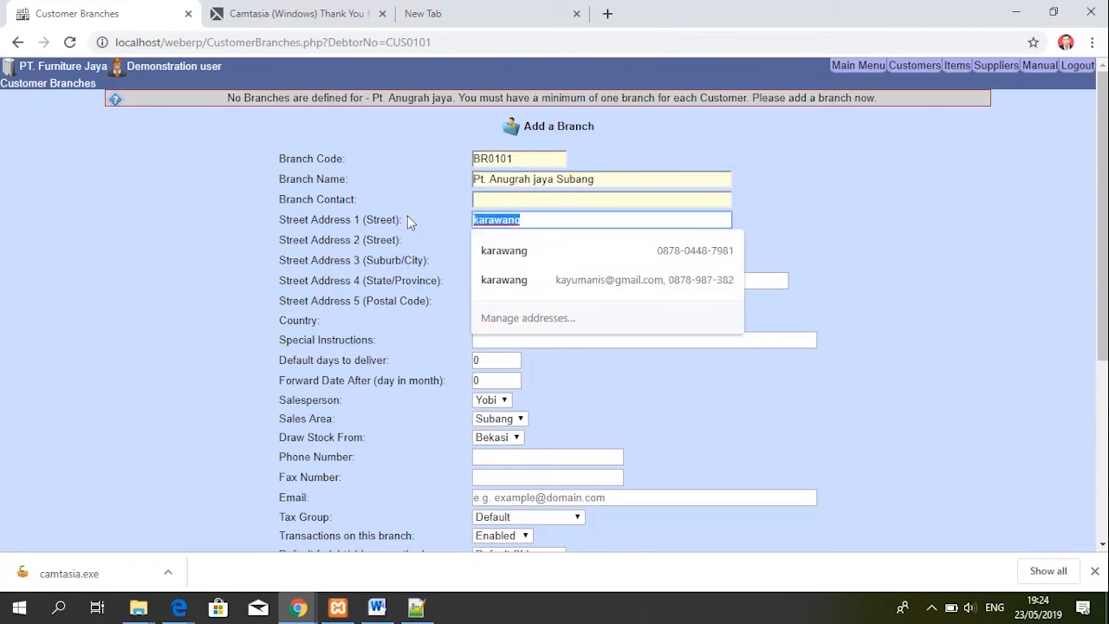
type("Subang")
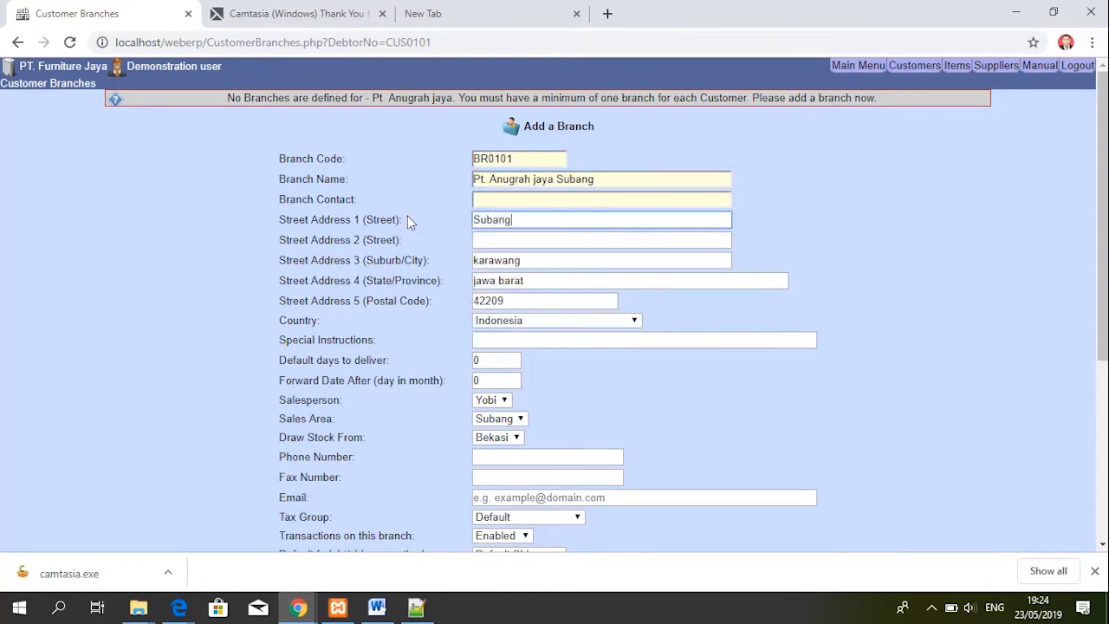
left_click(475, 236)
left_click(506, 243)
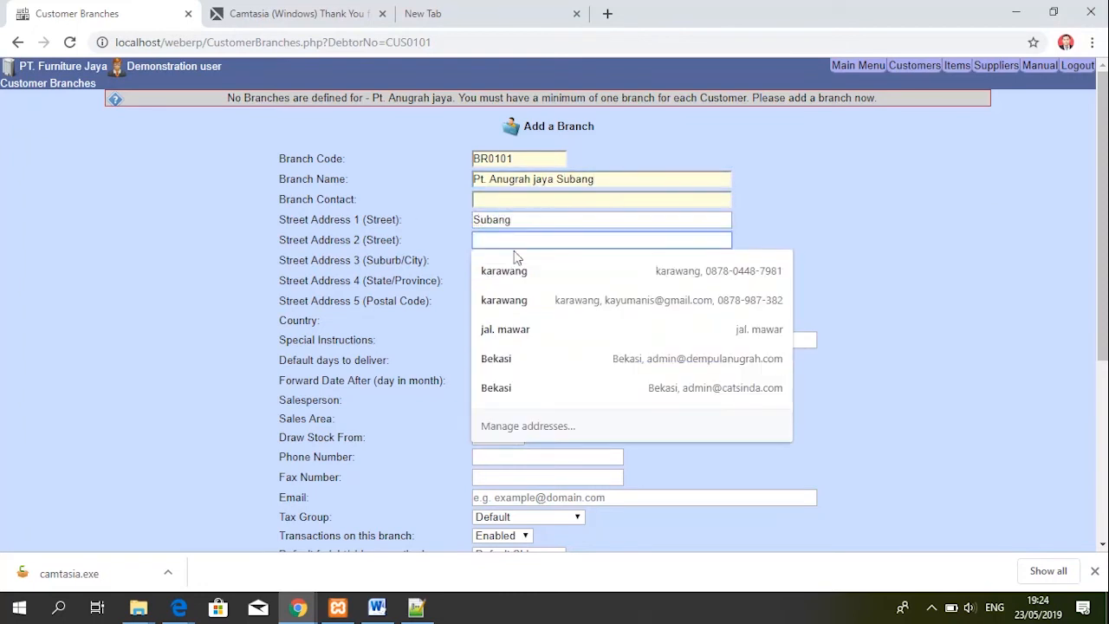
left_click(891, 188)
left_click(587, 262)
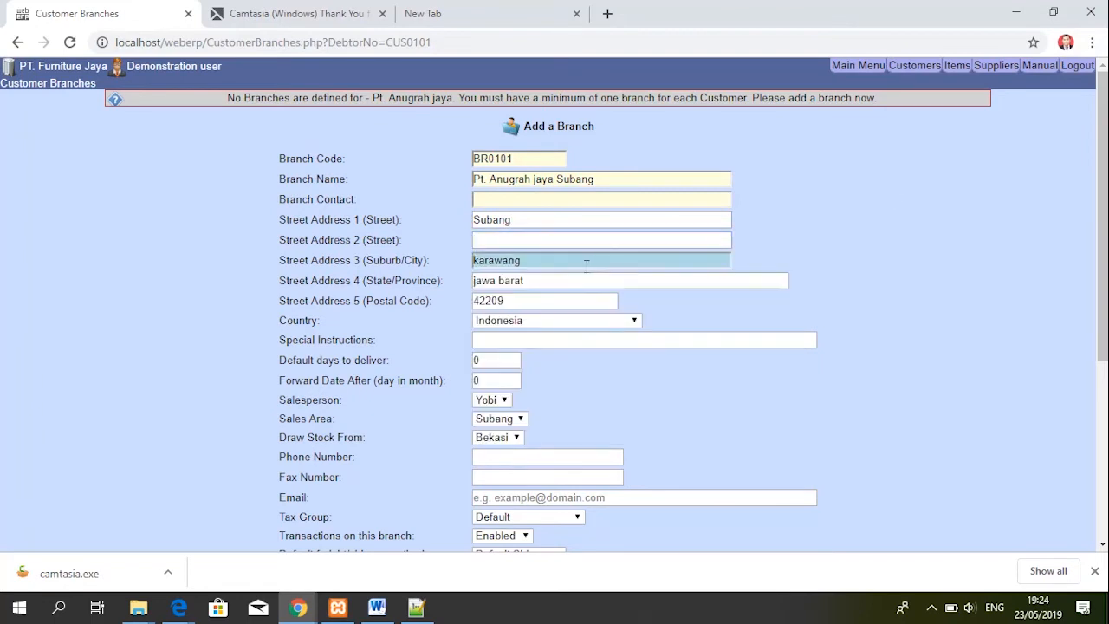
left_click(498, 259)
type("Subang")
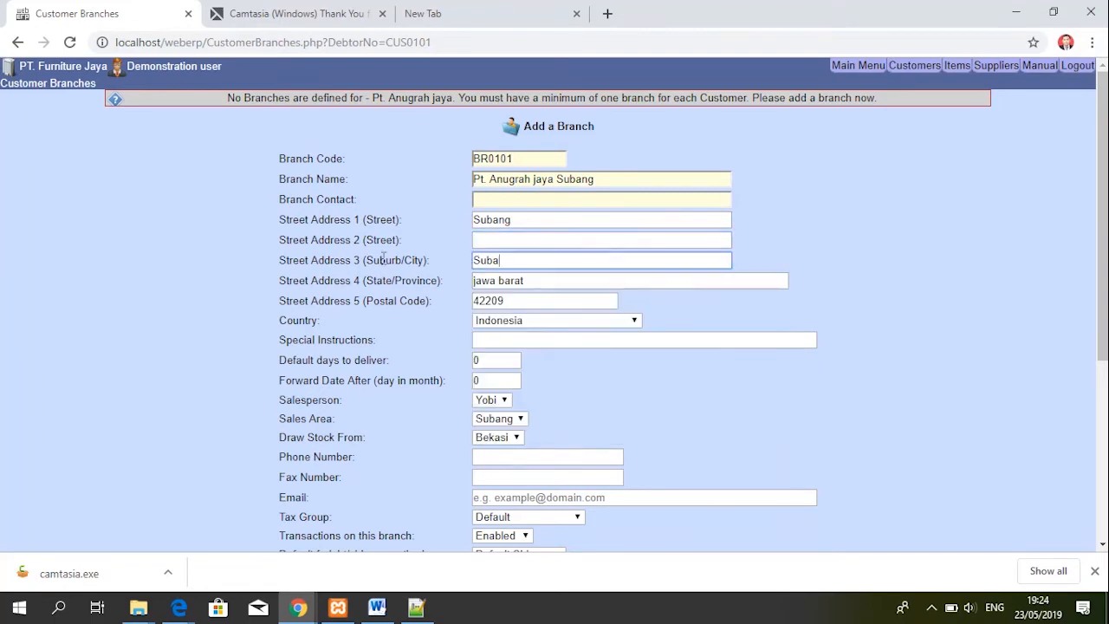
key("Tab")
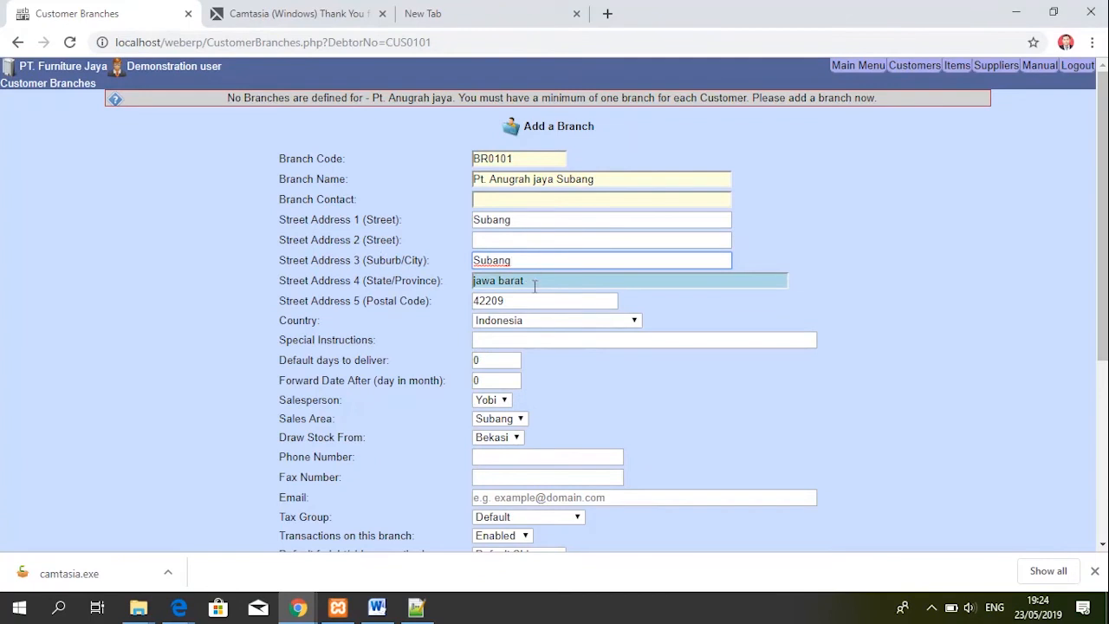
key("Tab")
left_click(654, 375)
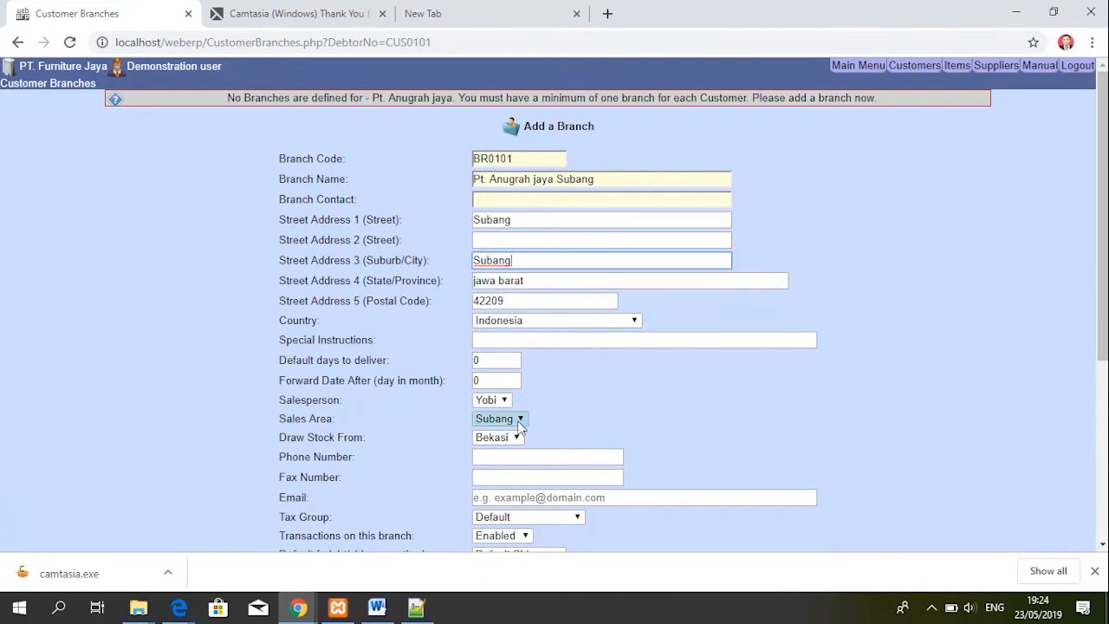
Choose the branch's salesperson, sales area Subang and the Bekasi location to draw stock from
left_click(508, 399)
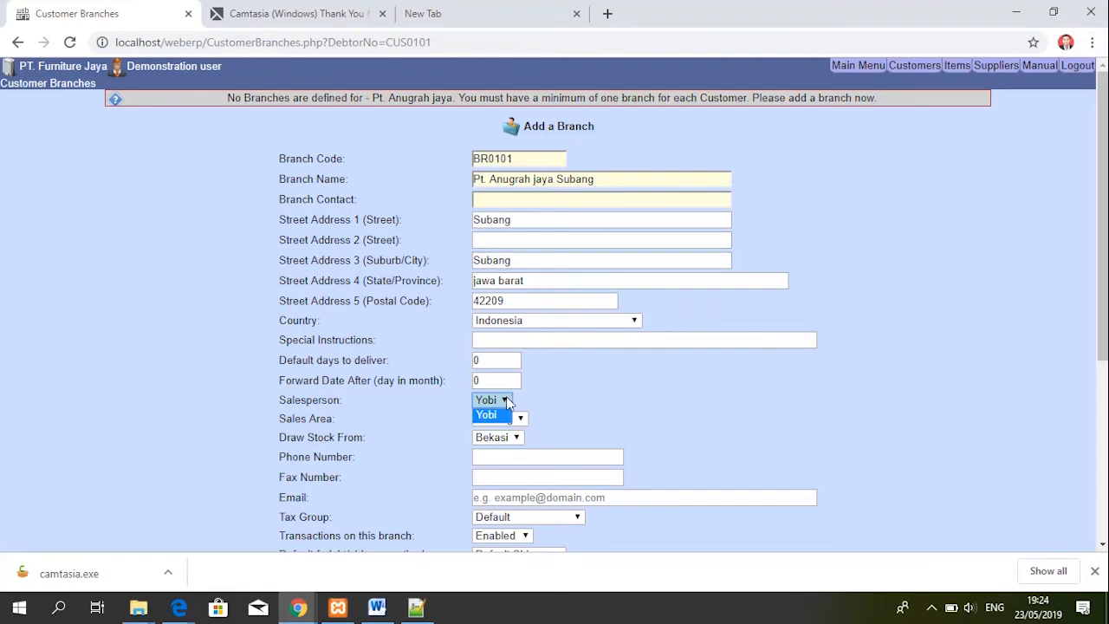
left_click(507, 413)
left_click(517, 421)
left_click(518, 438)
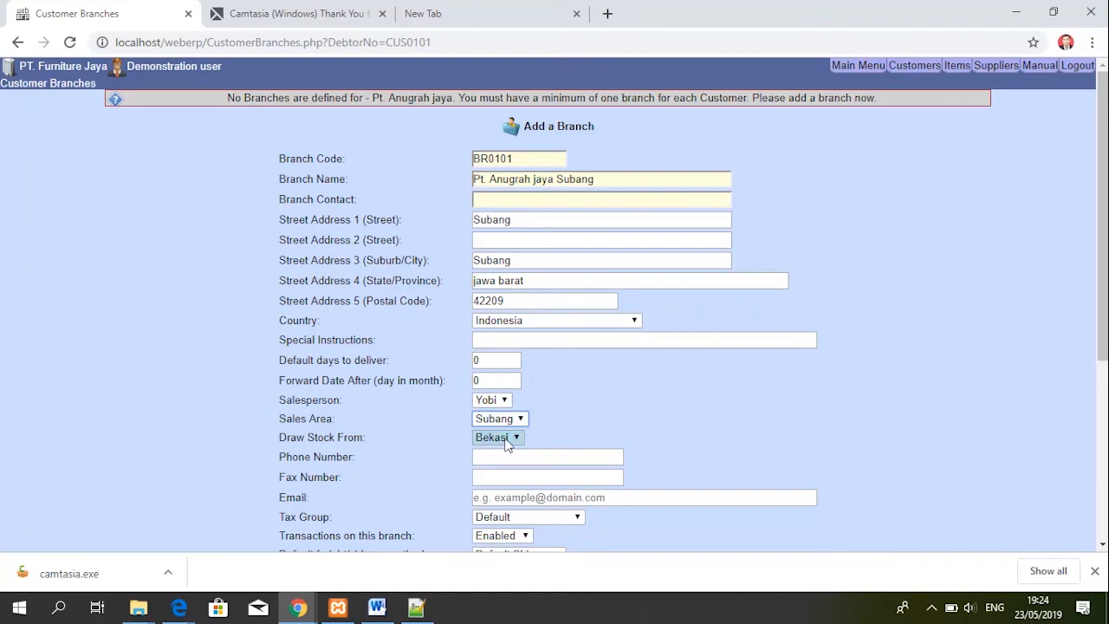
left_click(507, 453)
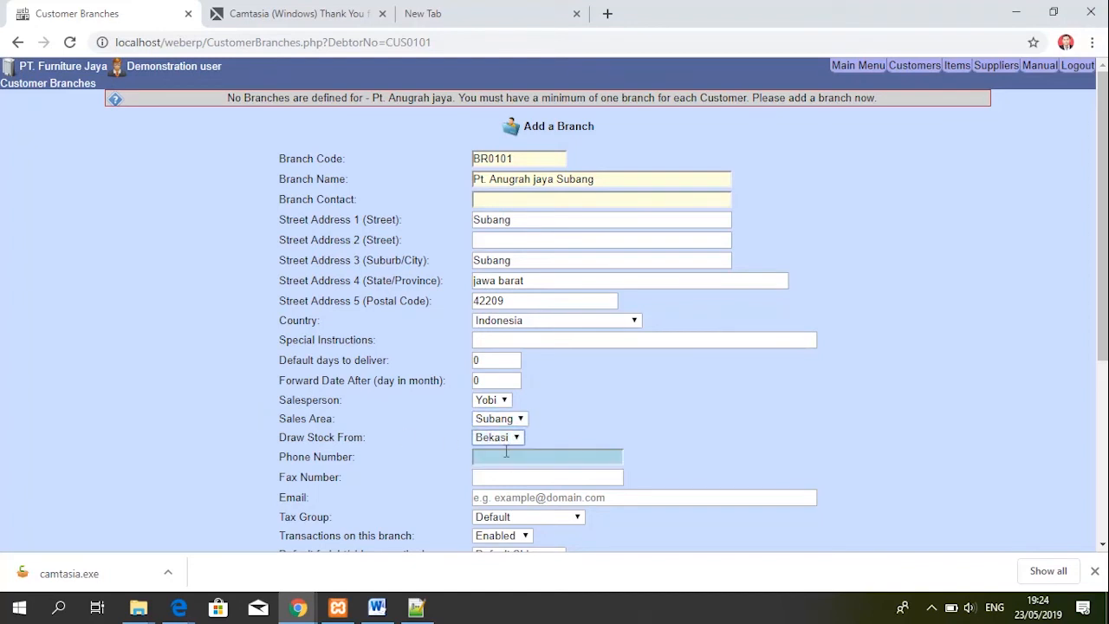
Fill in the branch's phone number and postal address from a saved suggestion and replace the e-mail with the branch's own address
scroll(545, 231, "down", 2)
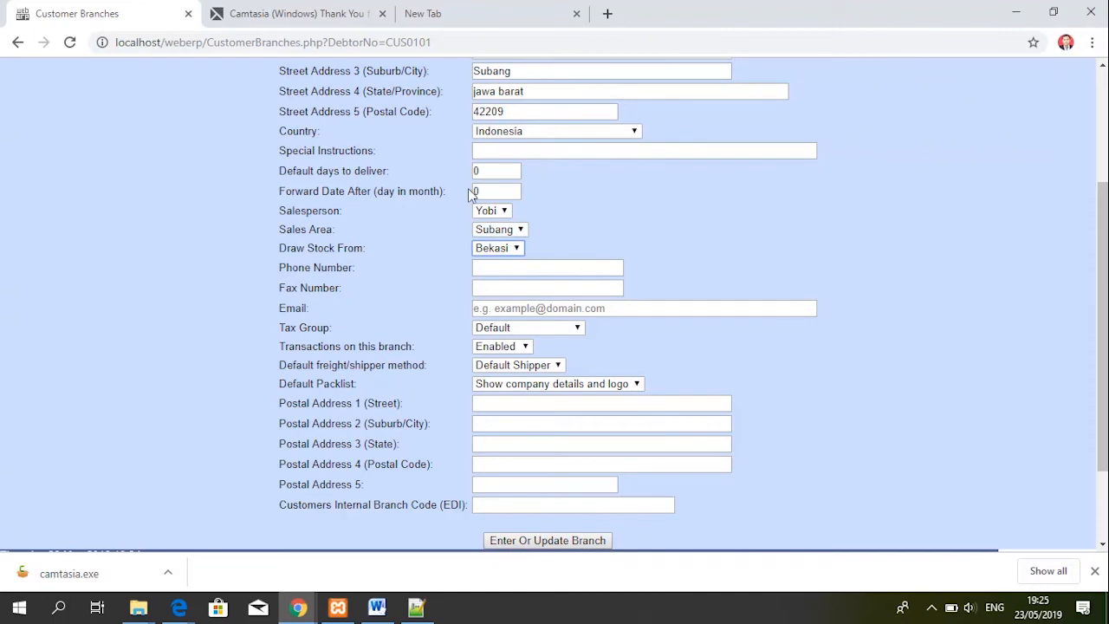
left_click(511, 267)
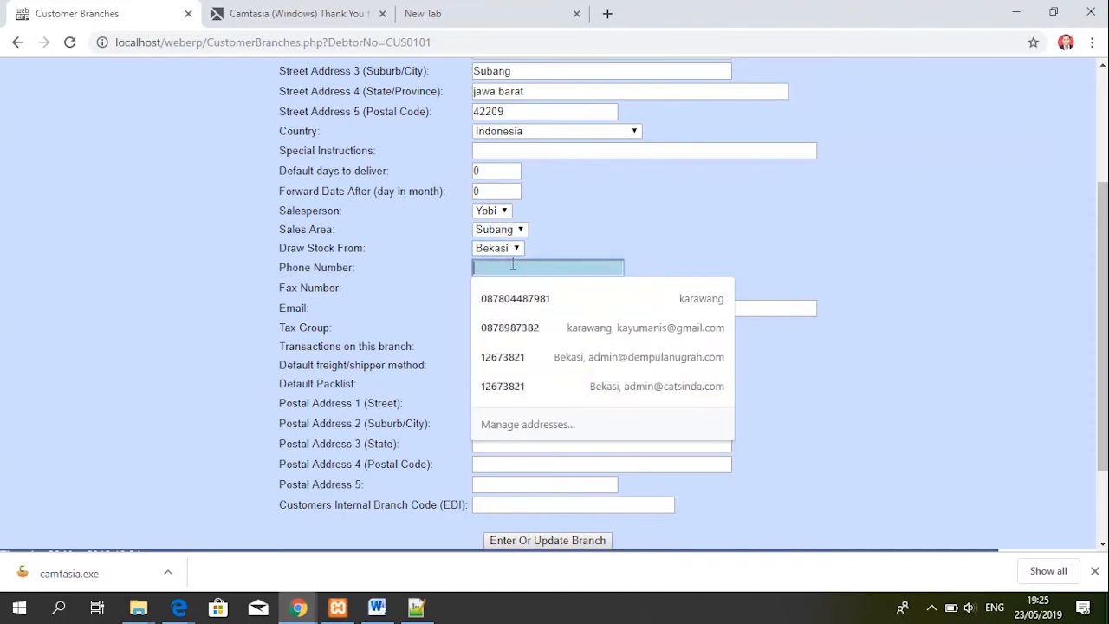
left_click(518, 326)
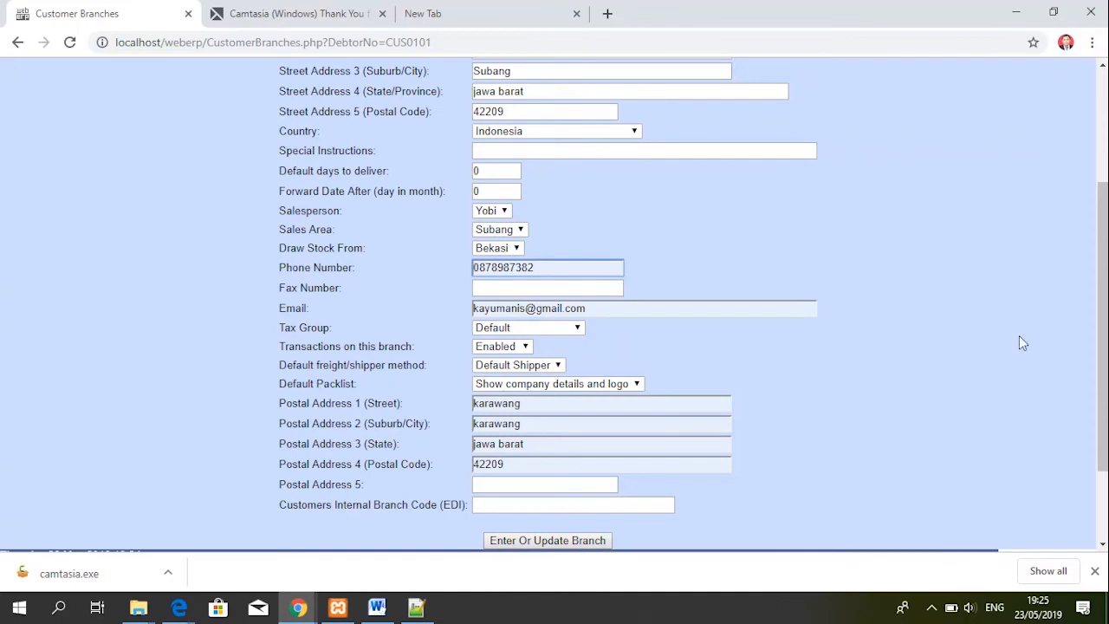
mouse_move(1105, 297)
left_mouse_down()
mouse_move(1105, 185)
mouse_move(1107, 314)
left_mouse_up()
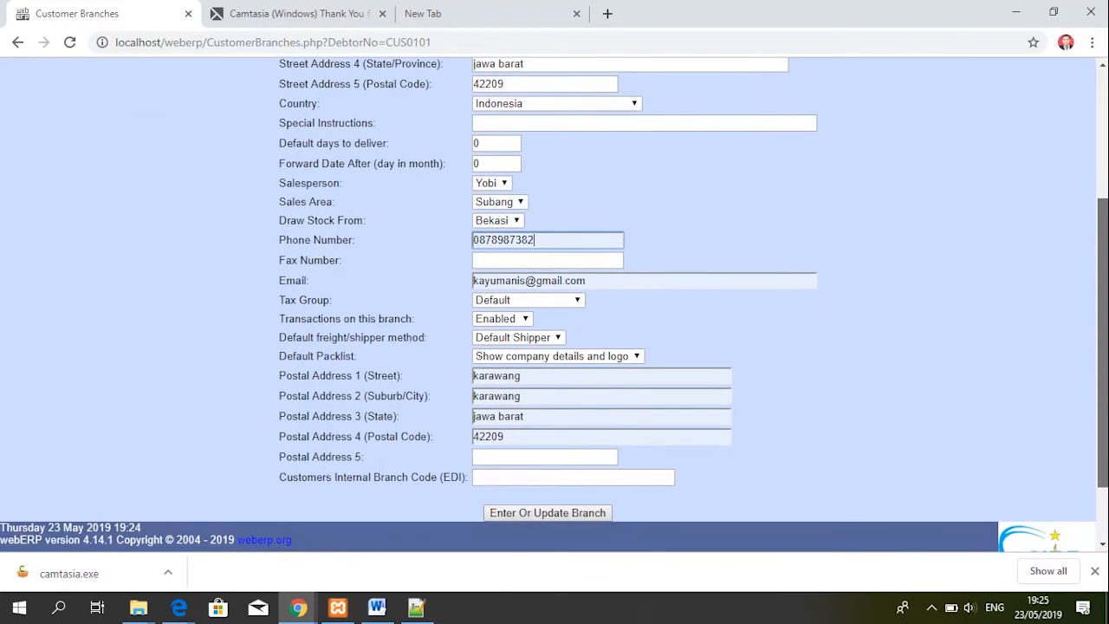
double_click(527, 280)
type("anugra")
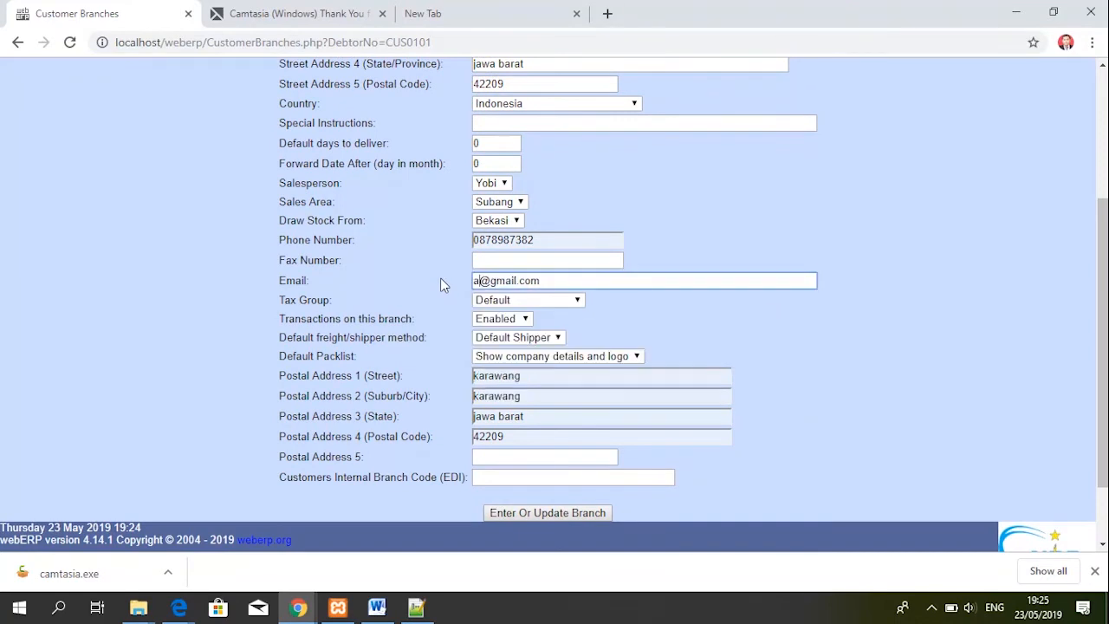
type("h")
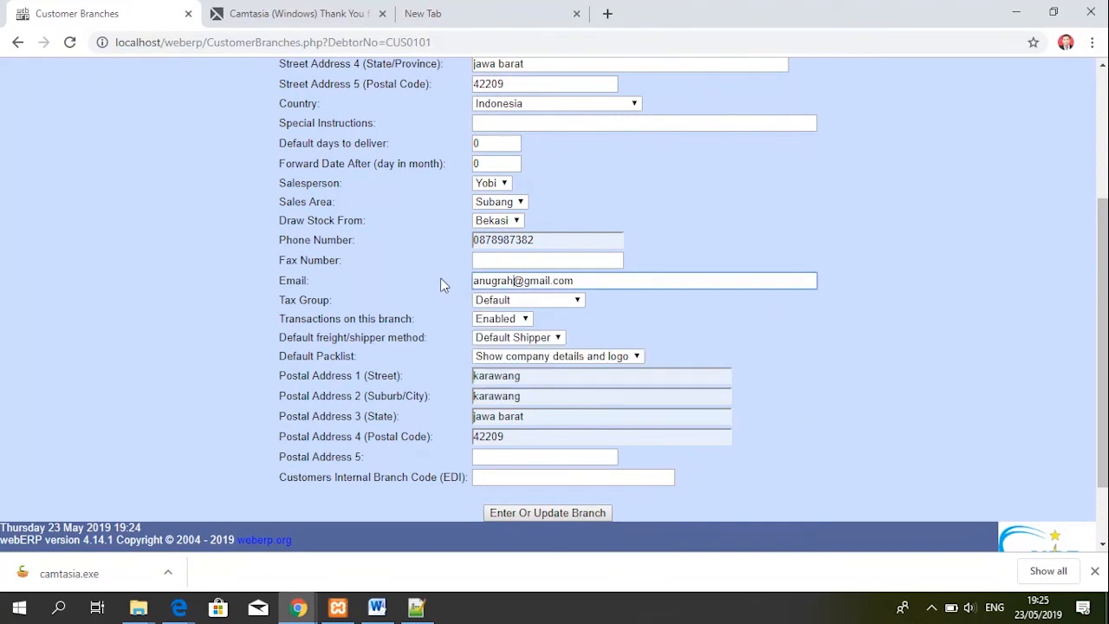
type("jaya")
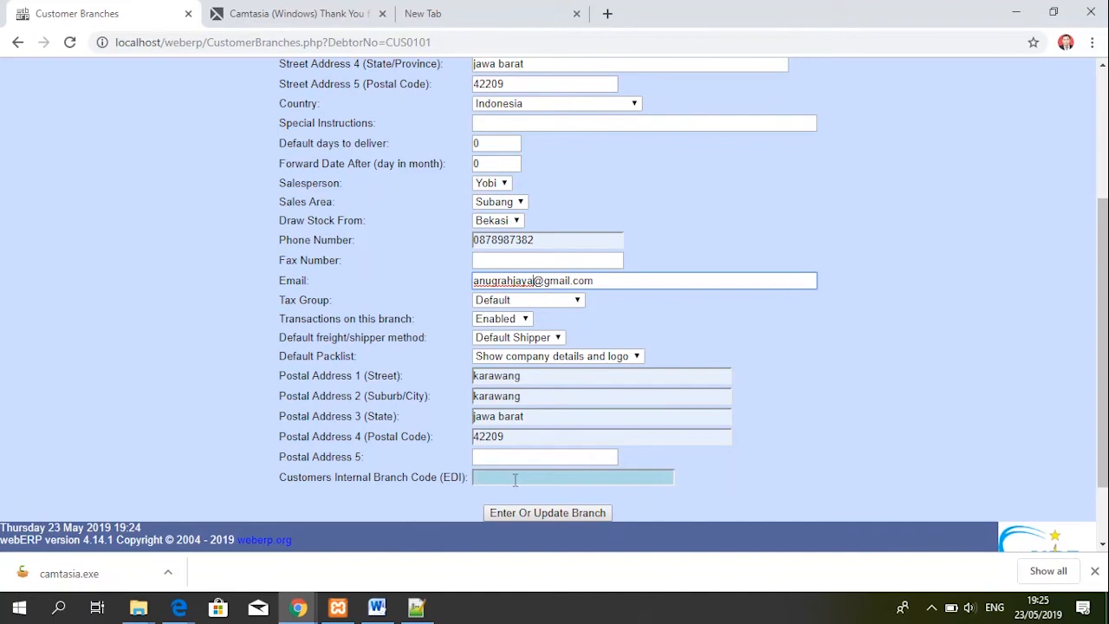
Enter the contact person's name as the required branch contact and save the new branch
left_click(546, 512)
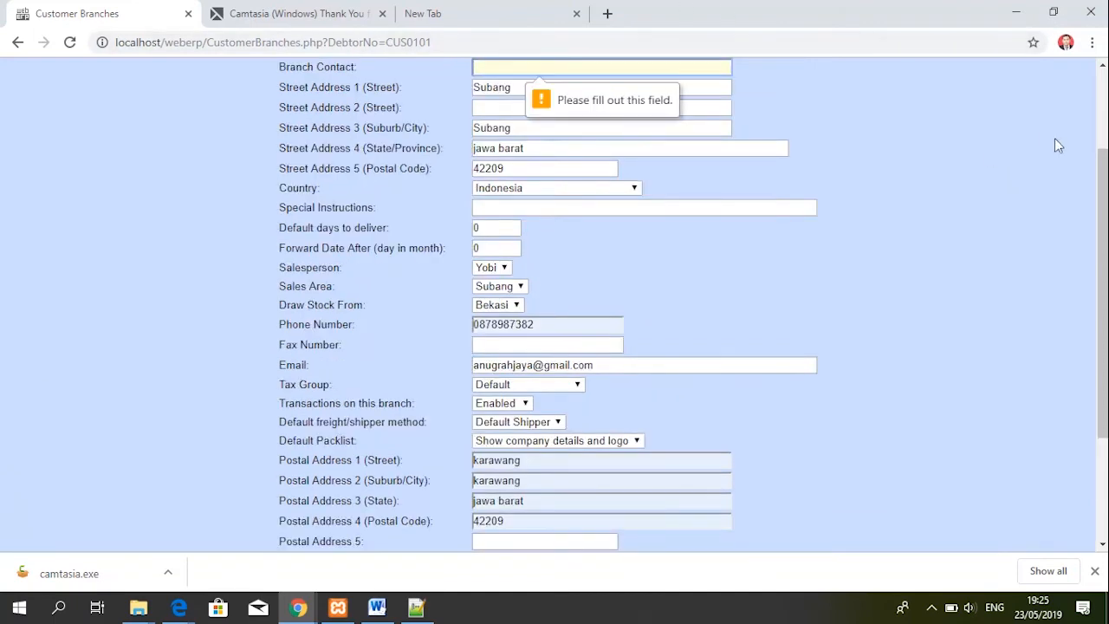
left_click_drag(1102, 214, 1101, 169)
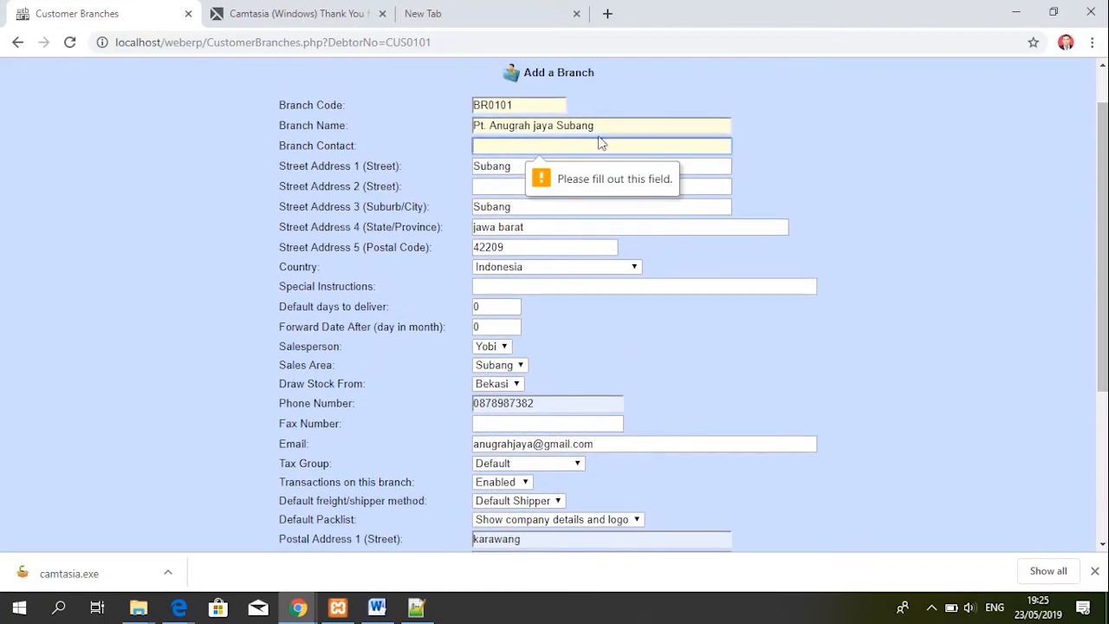
type("Akhmad")
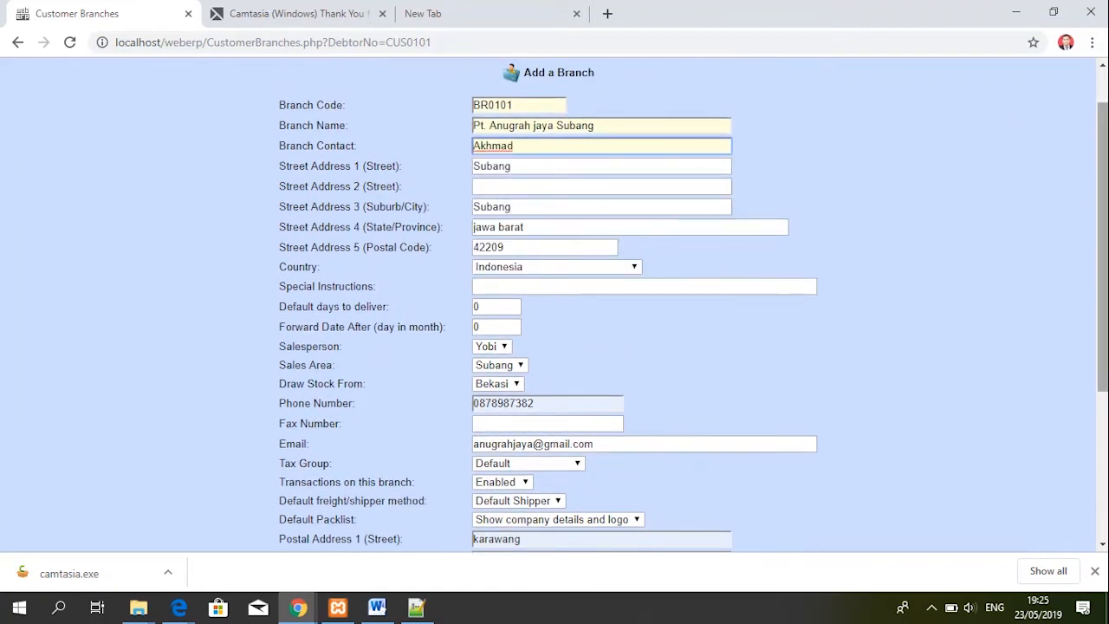
left_click_drag(1102, 247, 1102, 394)
left_click(568, 431)
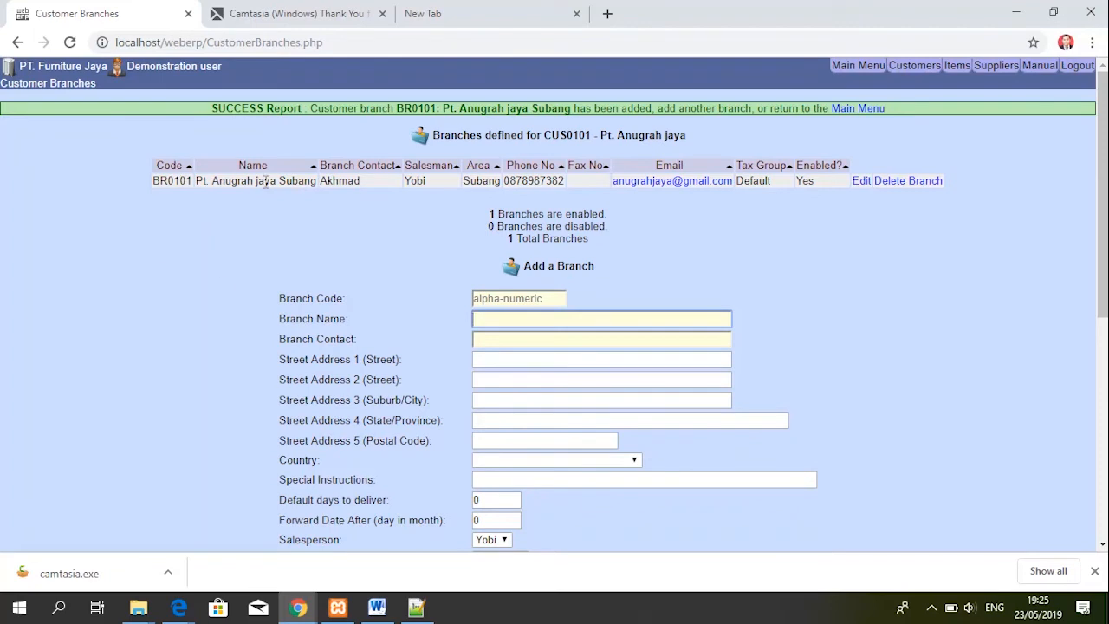
Start a new inventory item and enter Item0101 as its item code
left_click(957, 66)
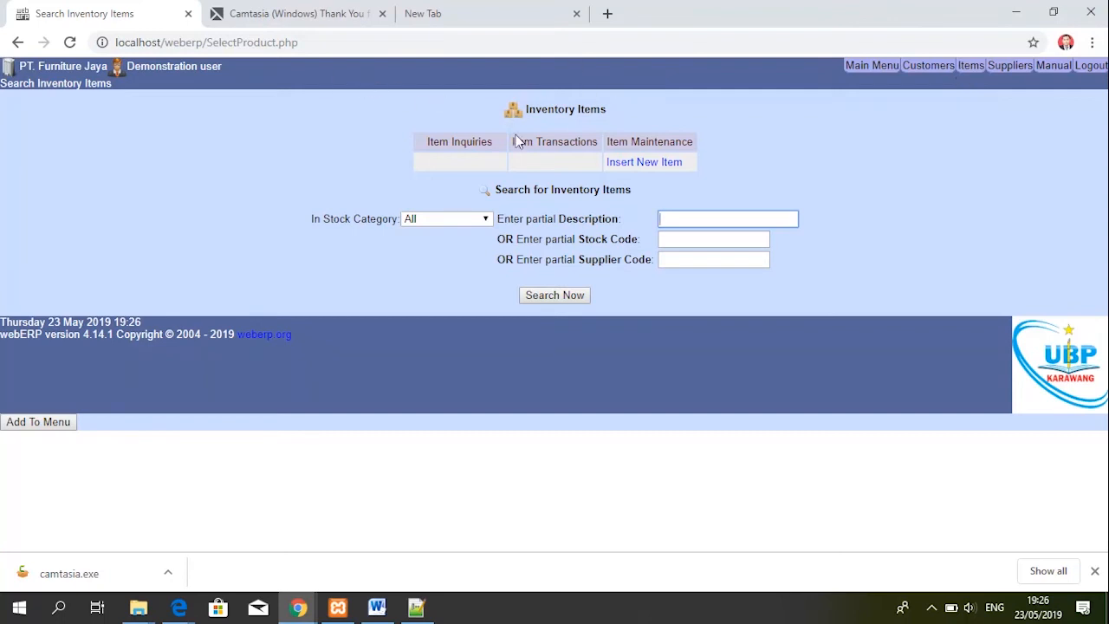
left_click(649, 166)
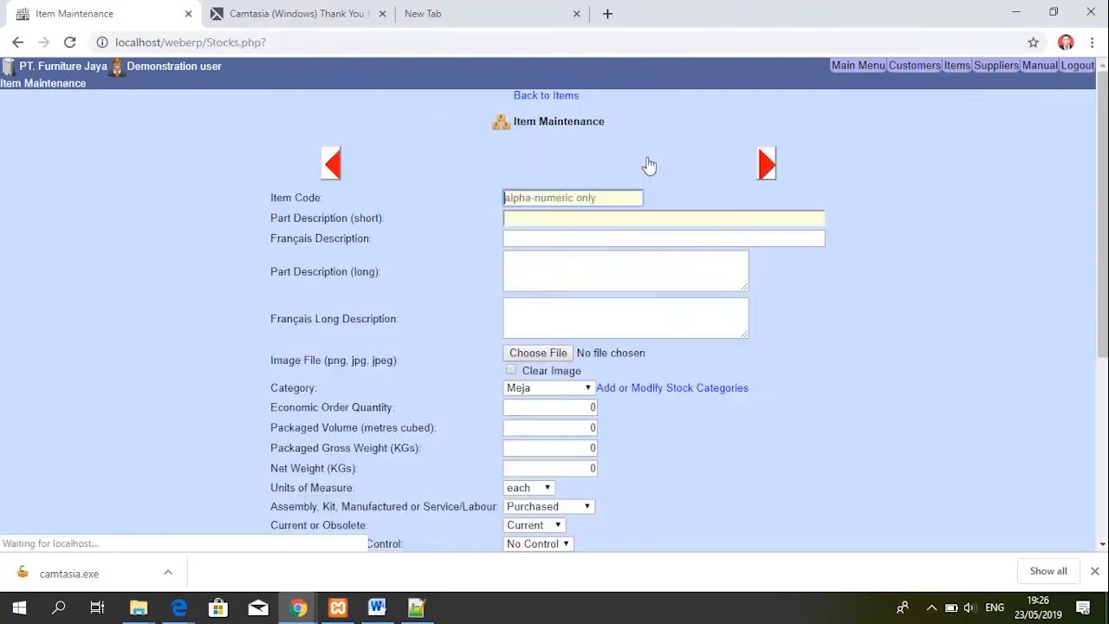
left_click(592, 196)
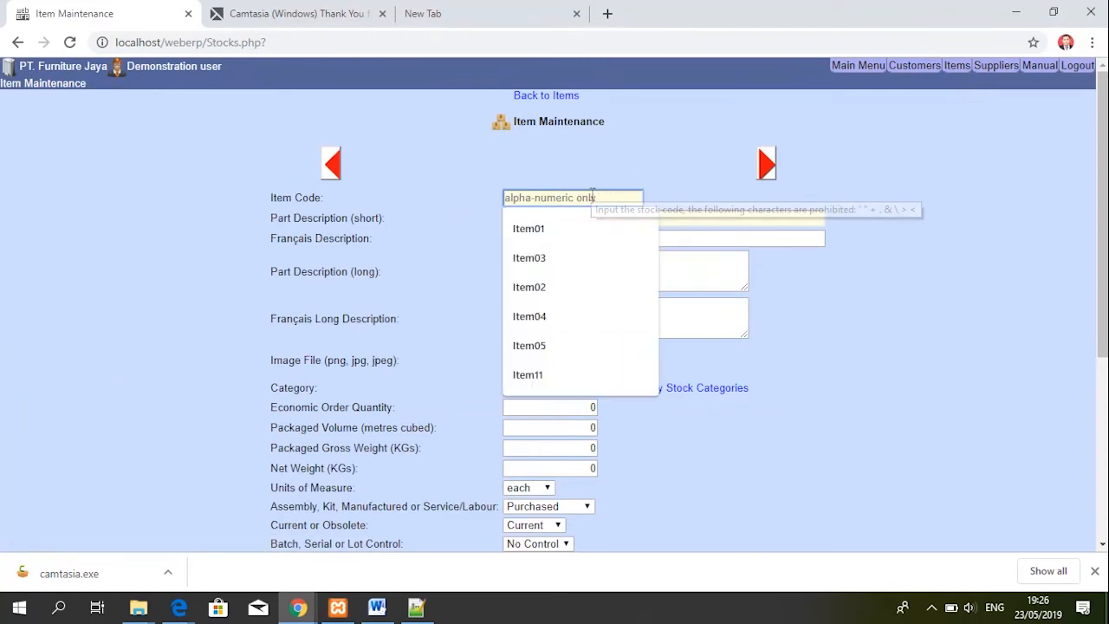
type("Ite")
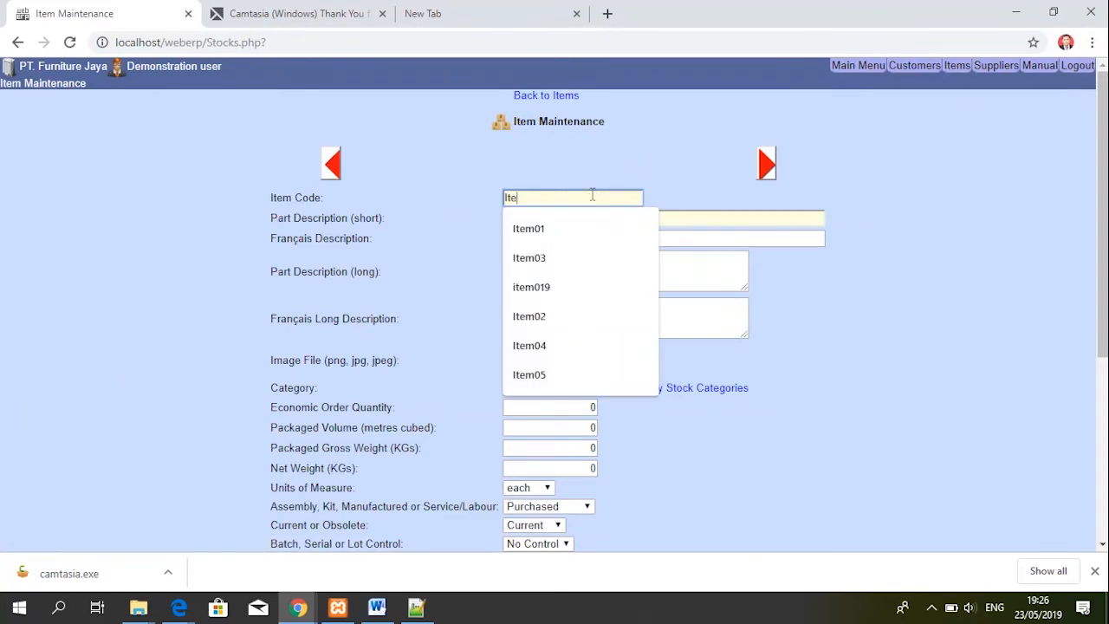
type("m0101")
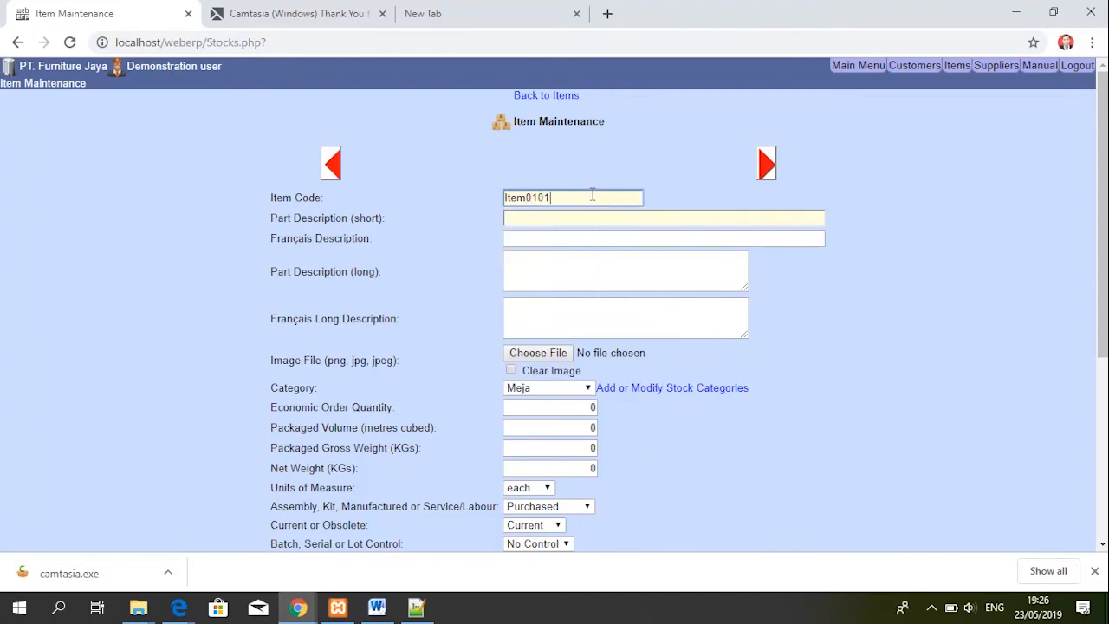
Enter "meja besi" as the item's short part description and "Meja besi anti karat" as its long description
left_click(562, 217)
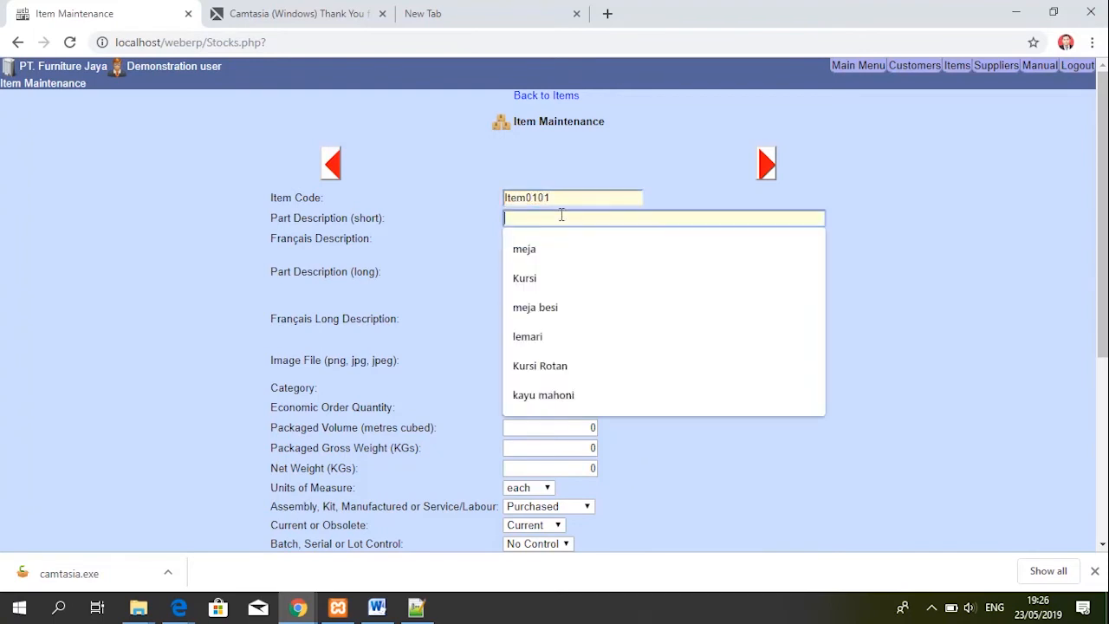
left_click(557, 249)
type("b")
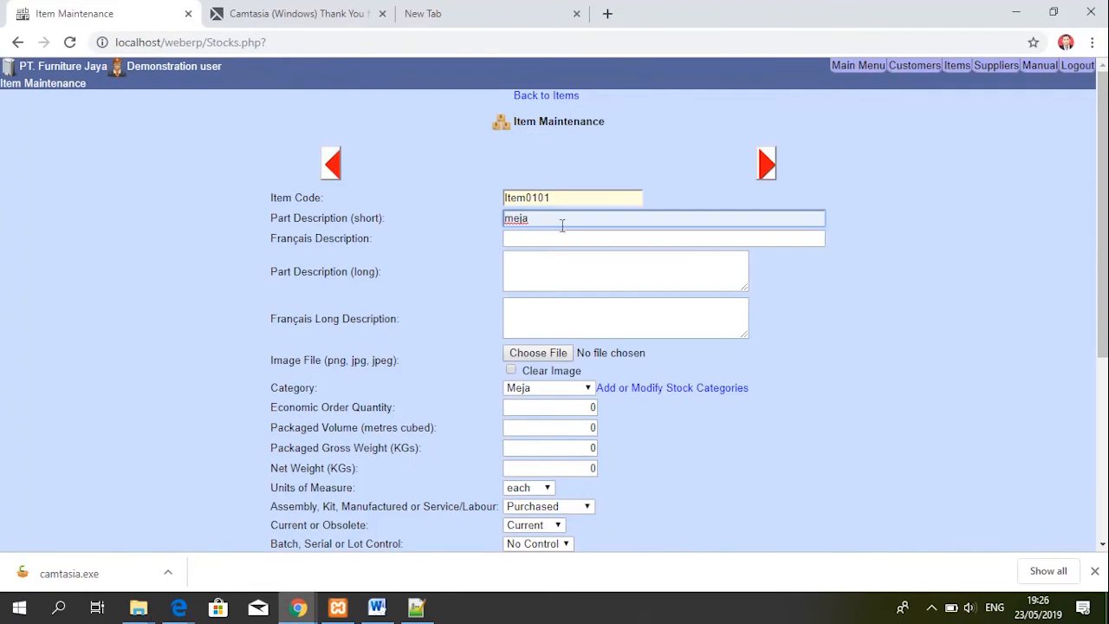
type("esi")
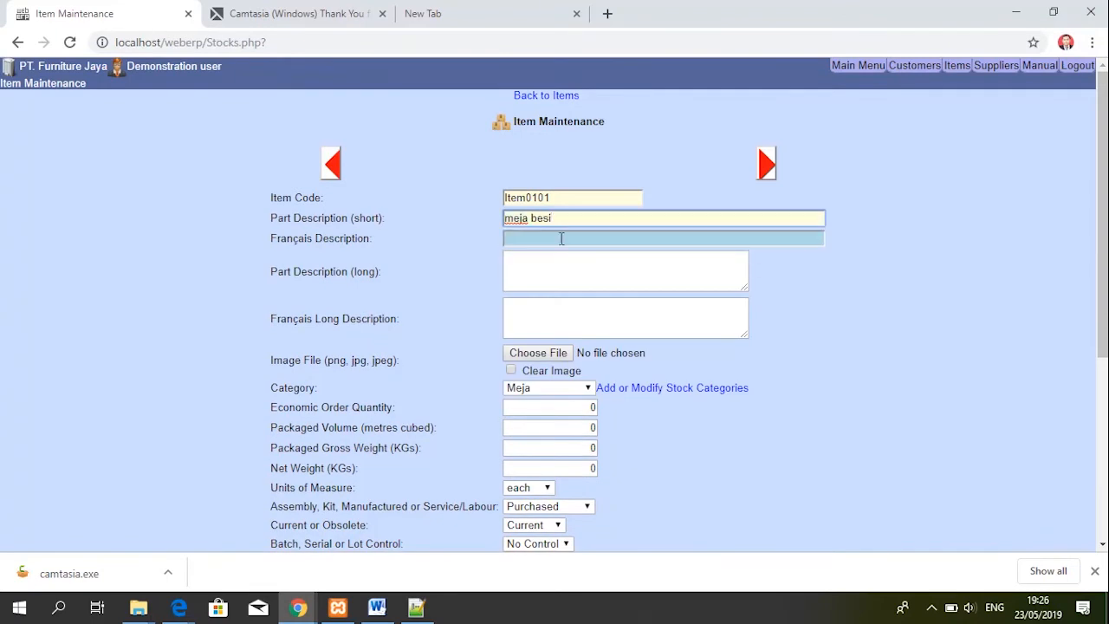
left_click(551, 268)
type("Meja besi an")
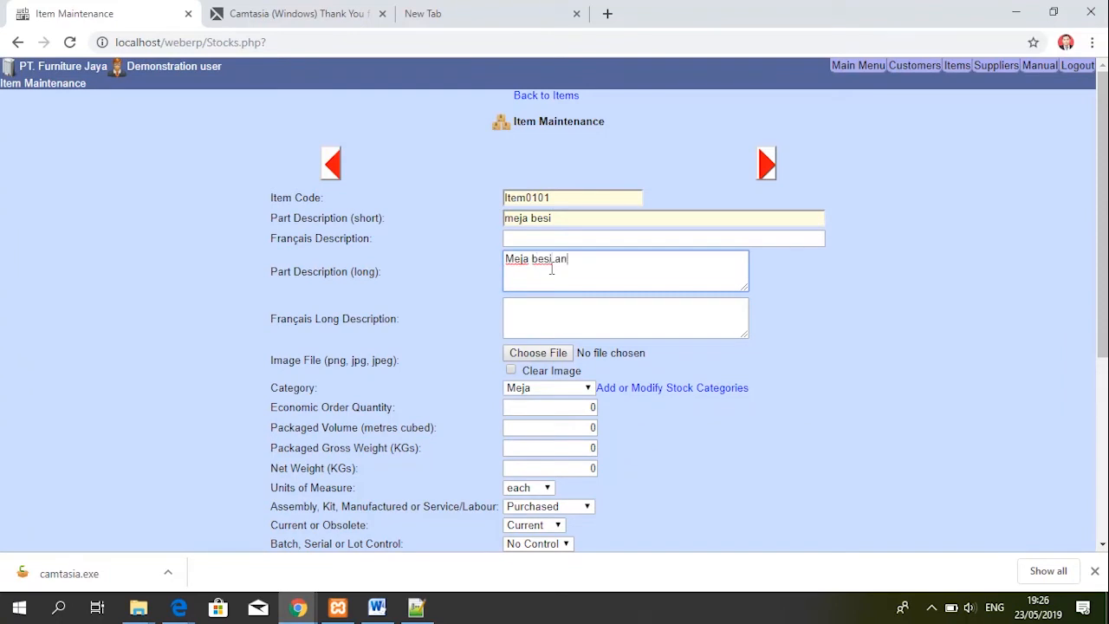
type("ti karat")
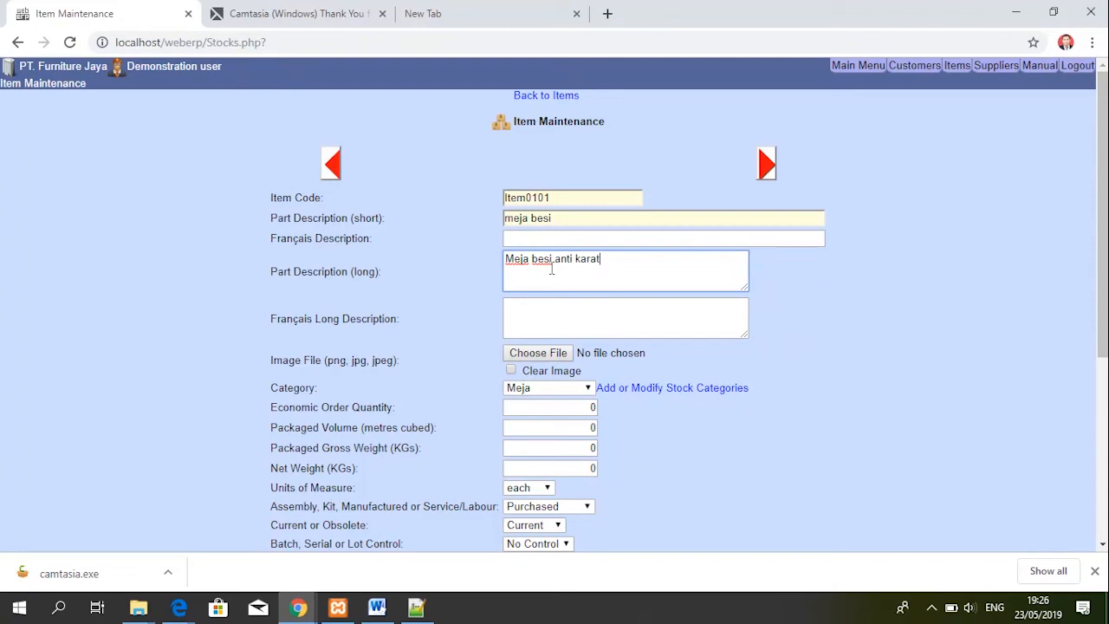
left_click(554, 355)
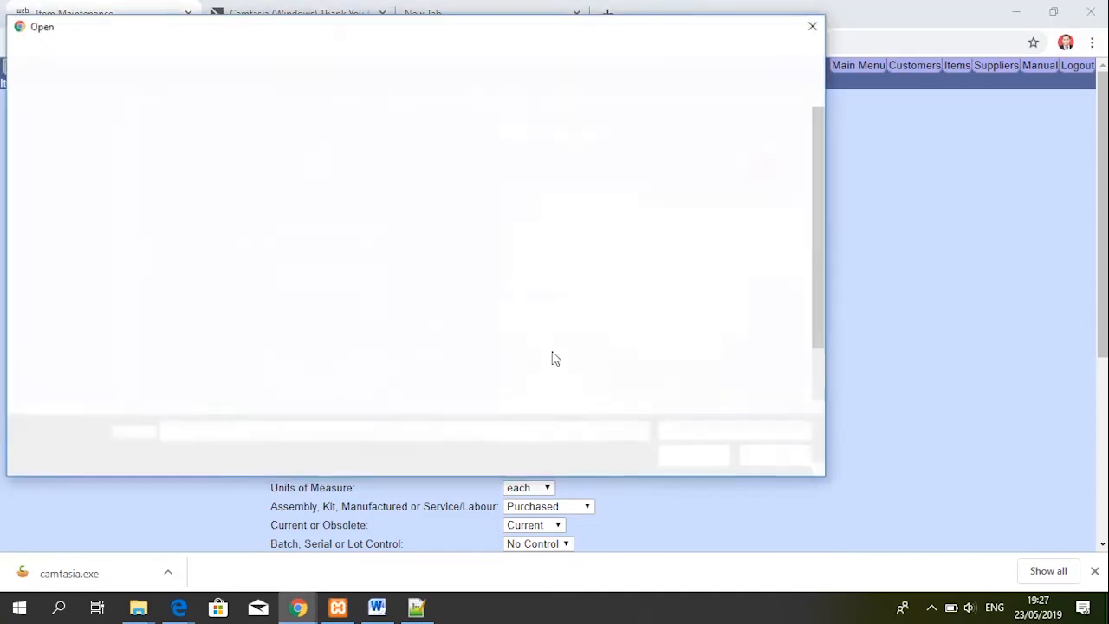
mouse_move(826, 241)
left_mouse_down()
mouse_move(834, 327)
mouse_move(829, 231)
left_mouse_up()
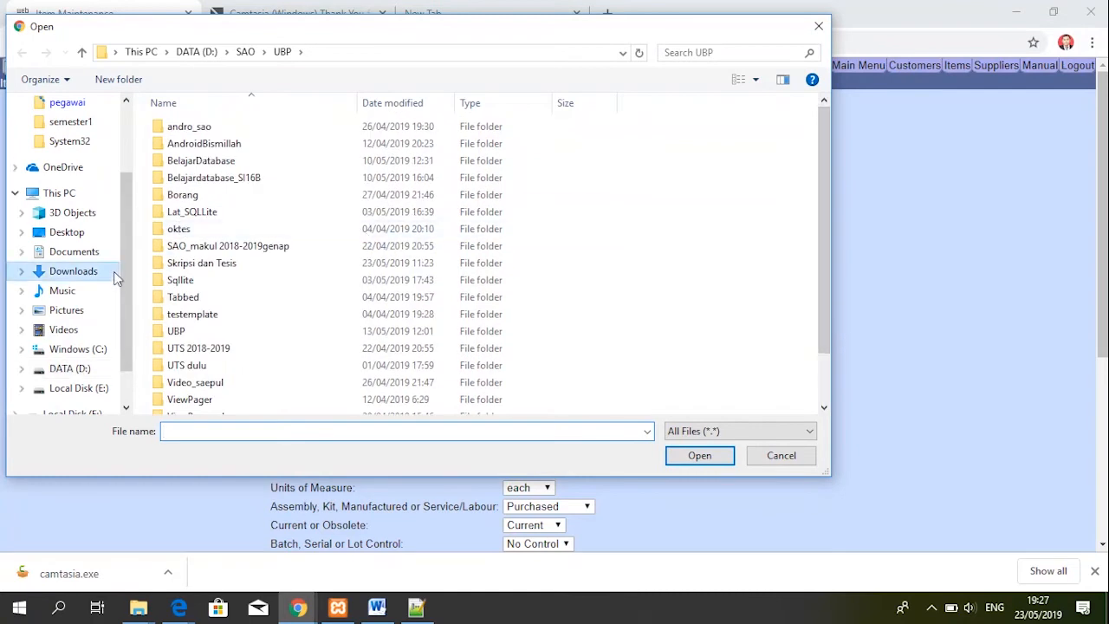
left_click(73, 271)
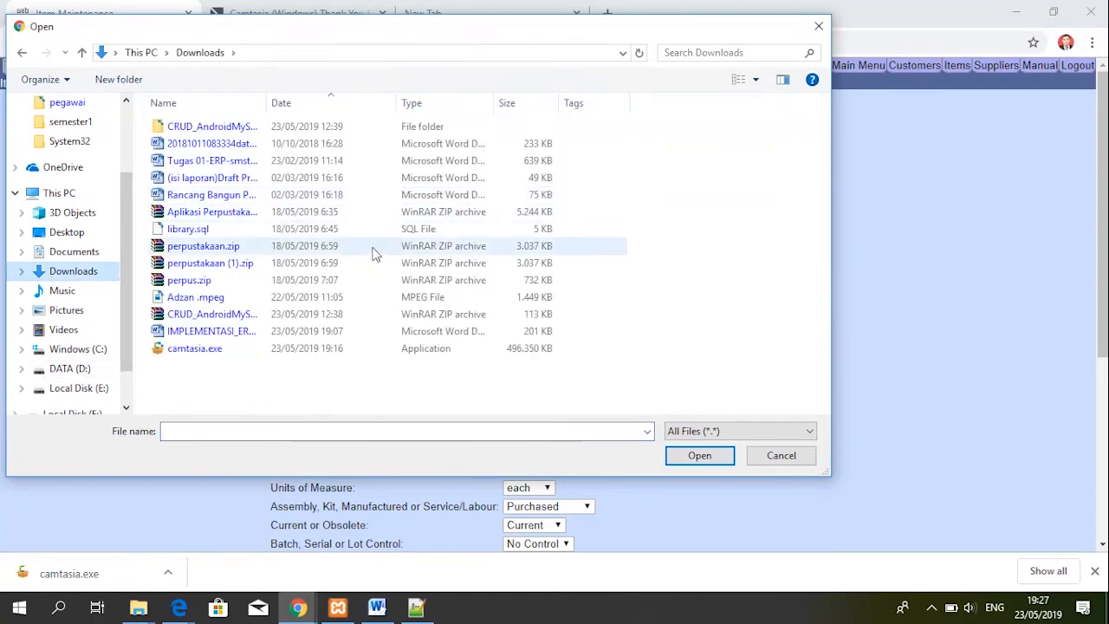
left_click(823, 27)
Search Google in a new browser tab for "meja besi" and show the image results
left_click(608, 13)
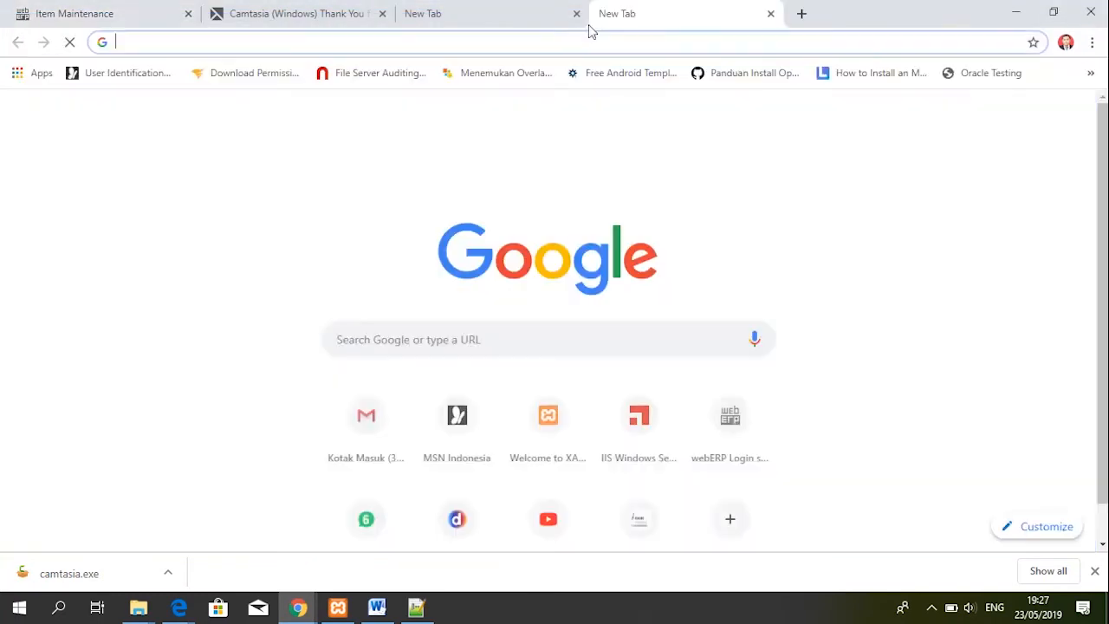
type("me")
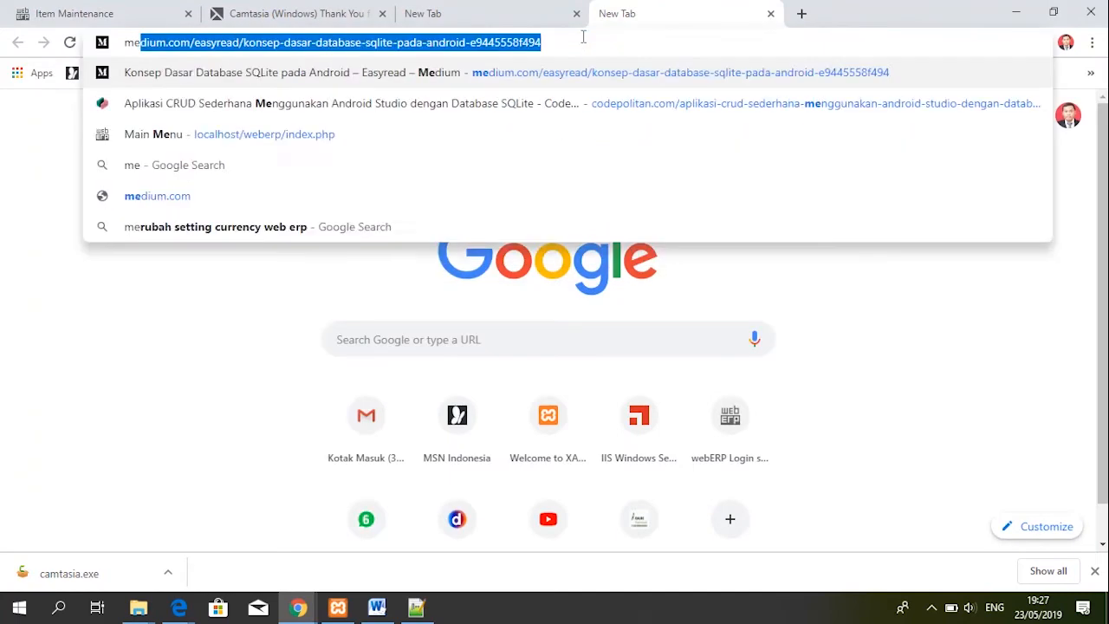
type("ja besi")
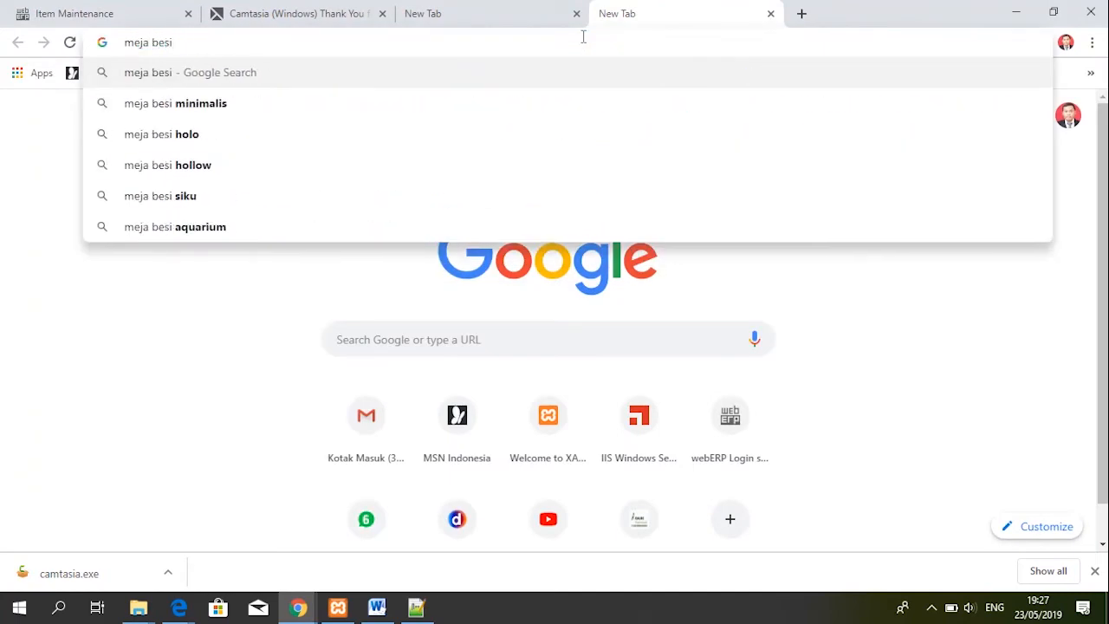
key("Return")
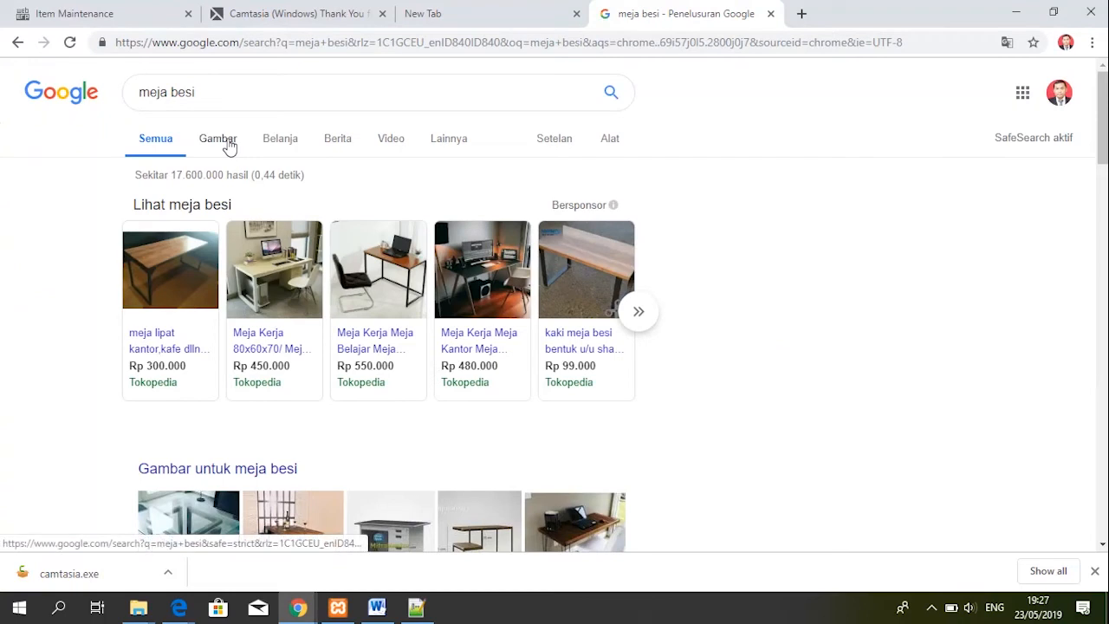
left_click(217, 140)
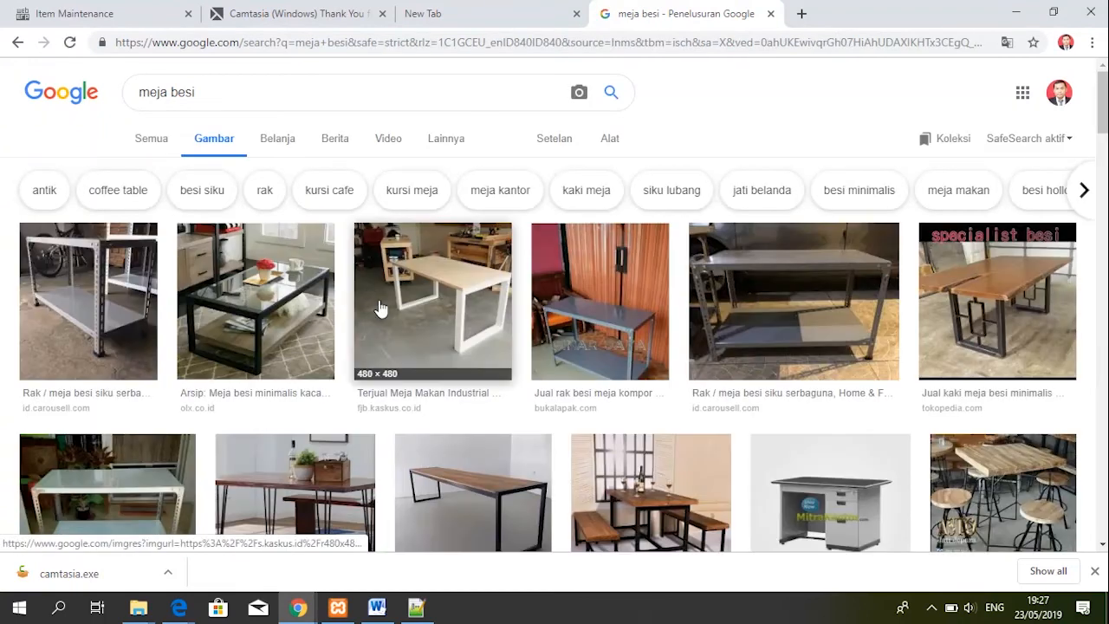
Open the Carousell "Rak / meja besi siku serbaguna" picture and save the image to the Downloads folder
left_click(719, 303)
right_click(318, 339)
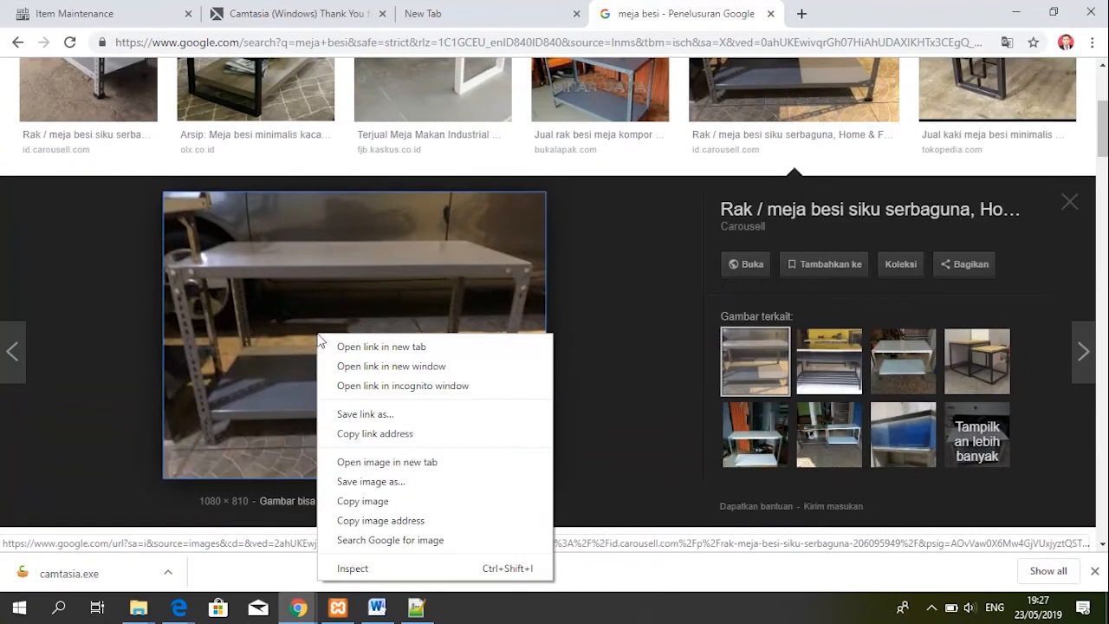
left_click(387, 482)
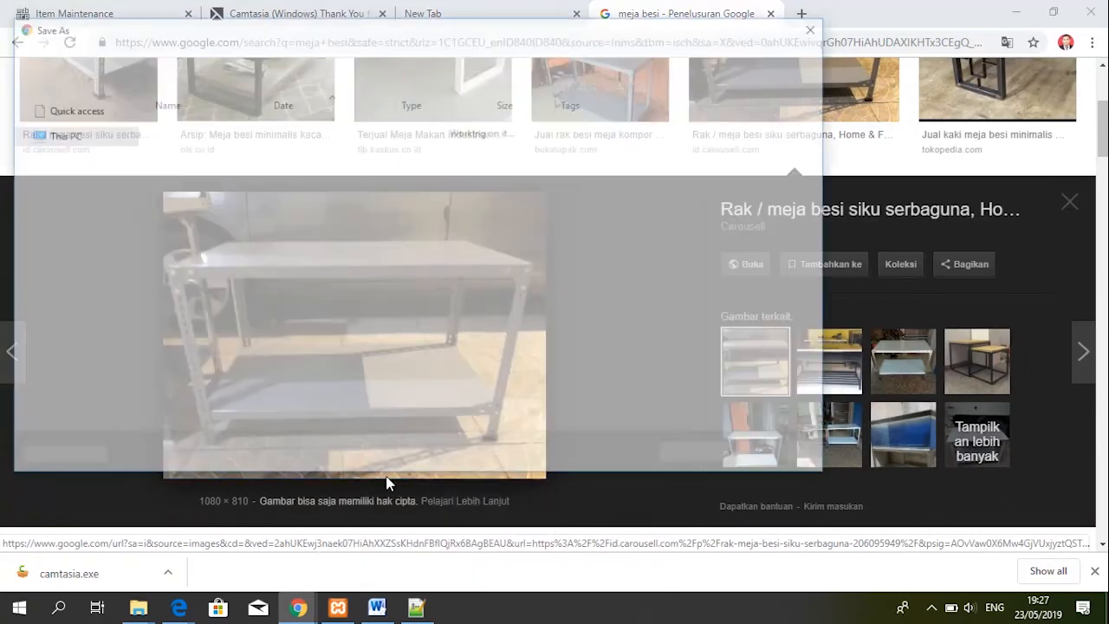
left_click(707, 463)
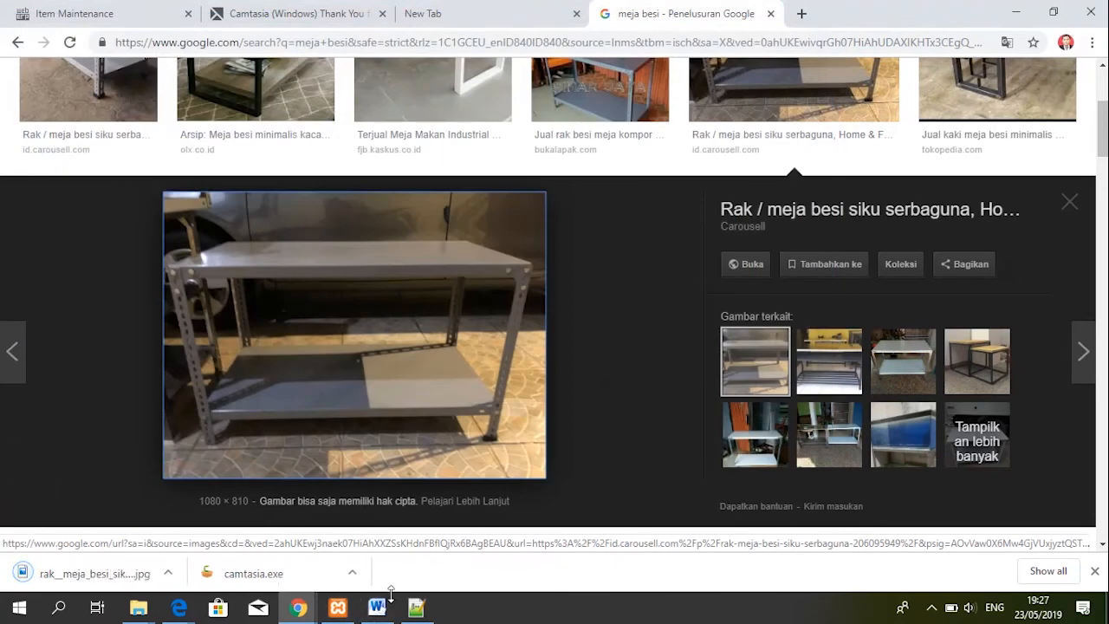
Return to the webERP item form and attach the downloaded rak__meja_besi JPG from Downloads as the item's image file
mouse_move(298, 612)
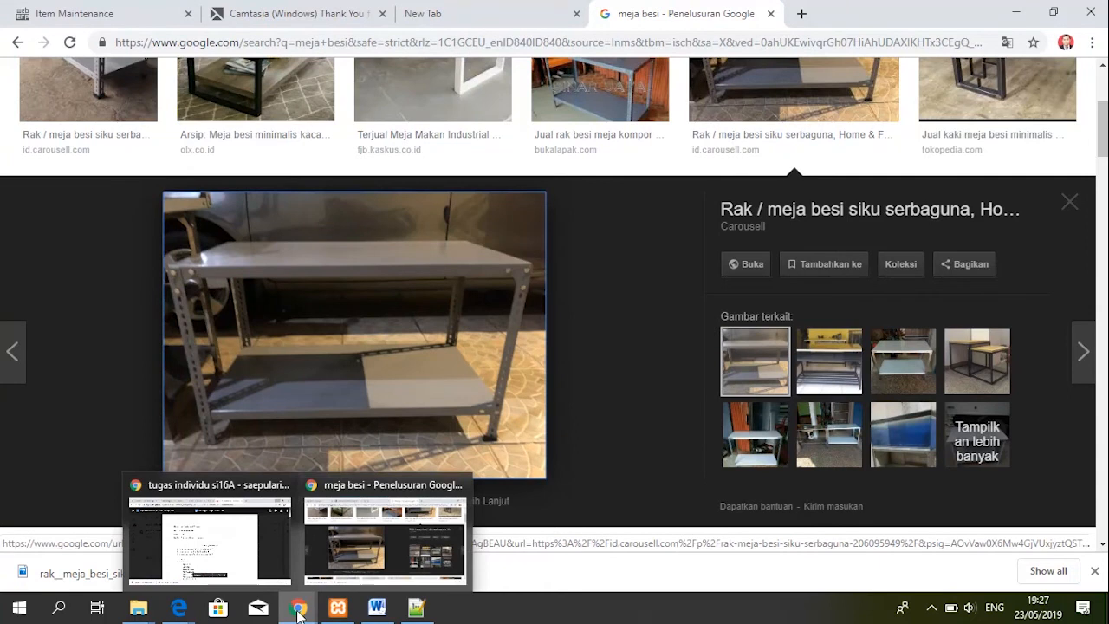
left_click(112, 15)
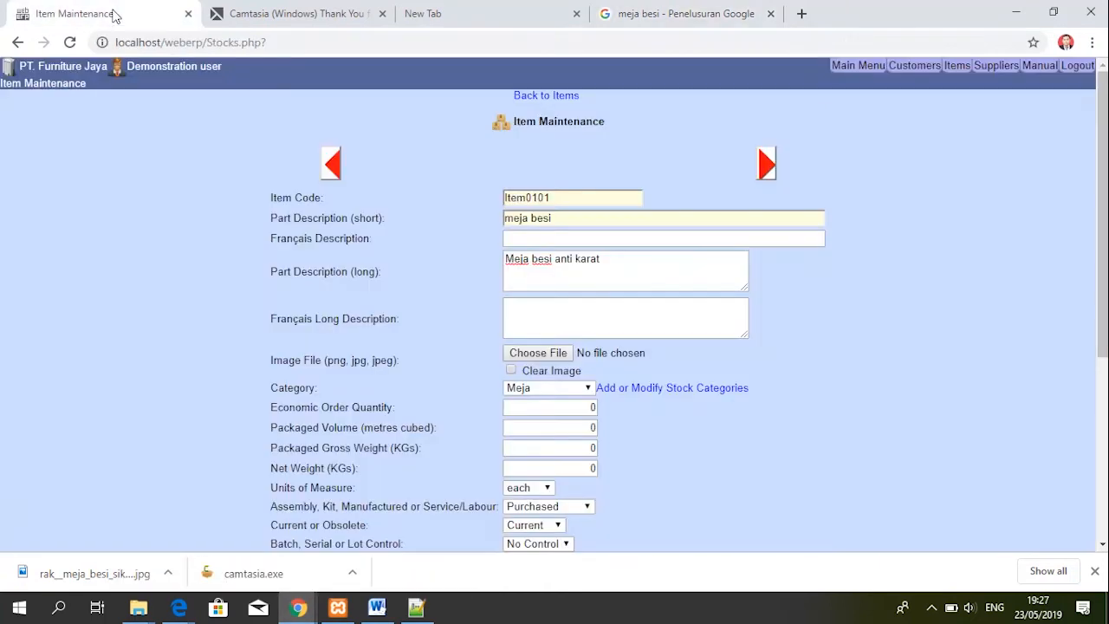
left_click(544, 357)
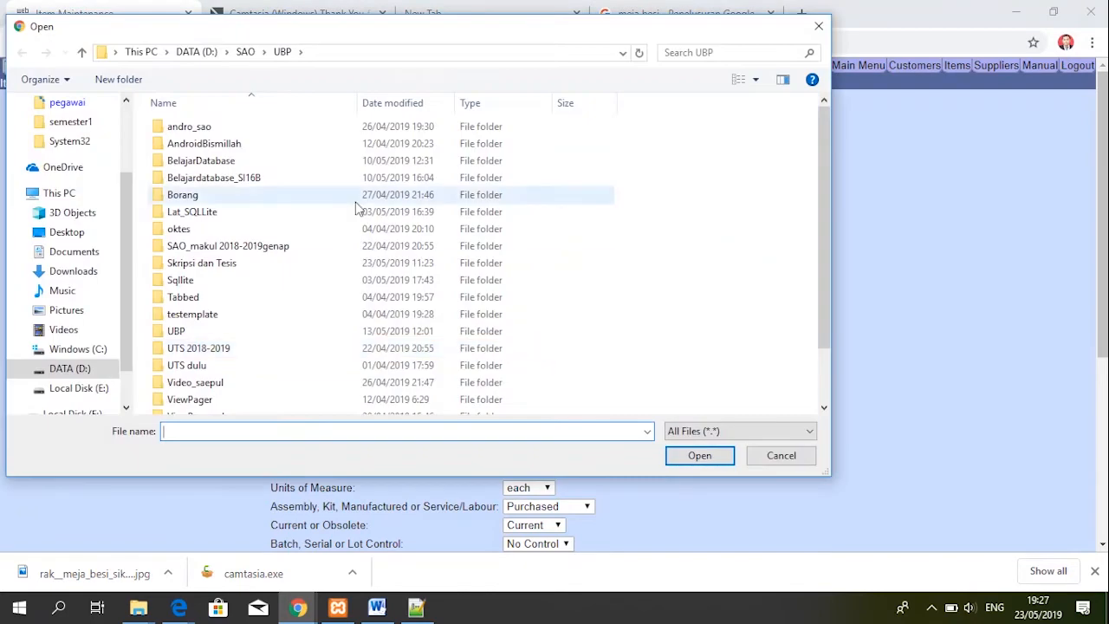
left_click(87, 273)
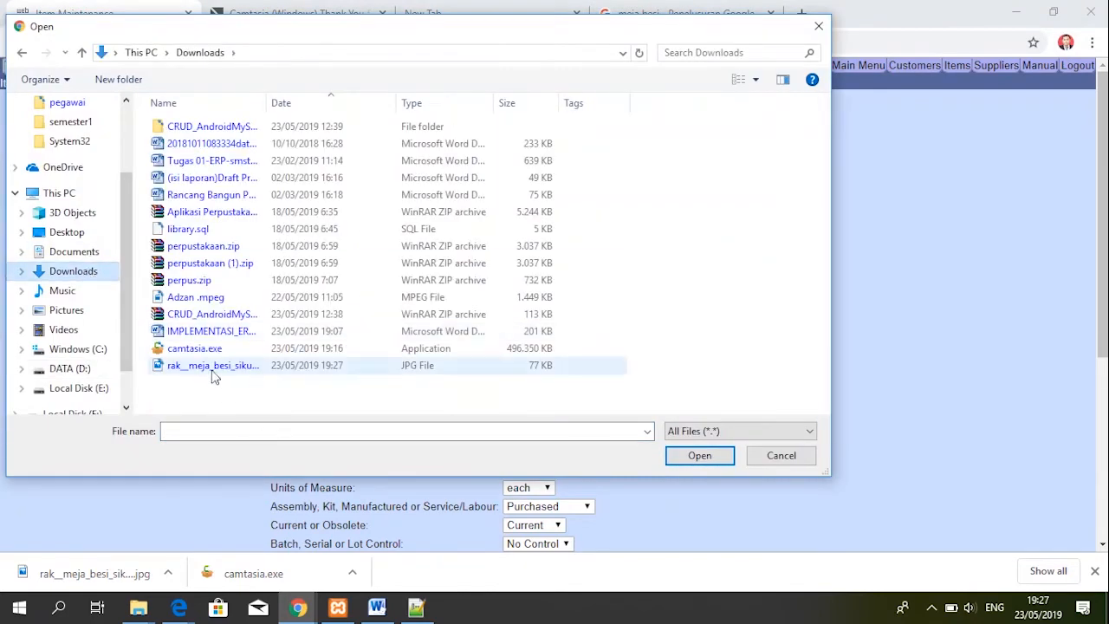
left_click(213, 368)
left_click(702, 456)
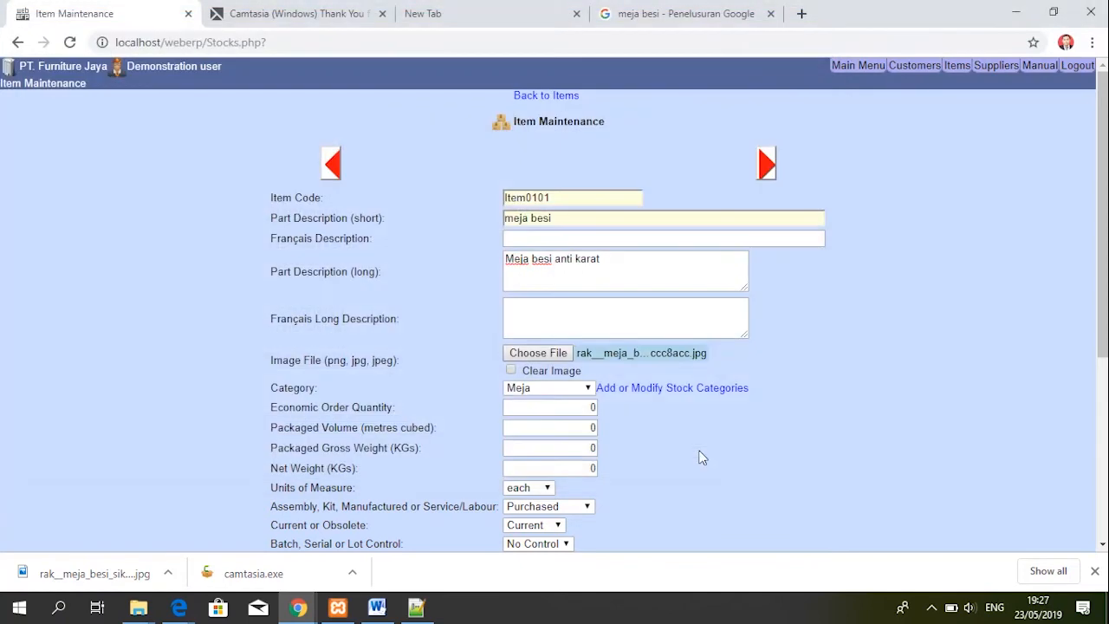
Select Meja as the new item's stock category
left_click_drag(1104, 217, 1104, 321)
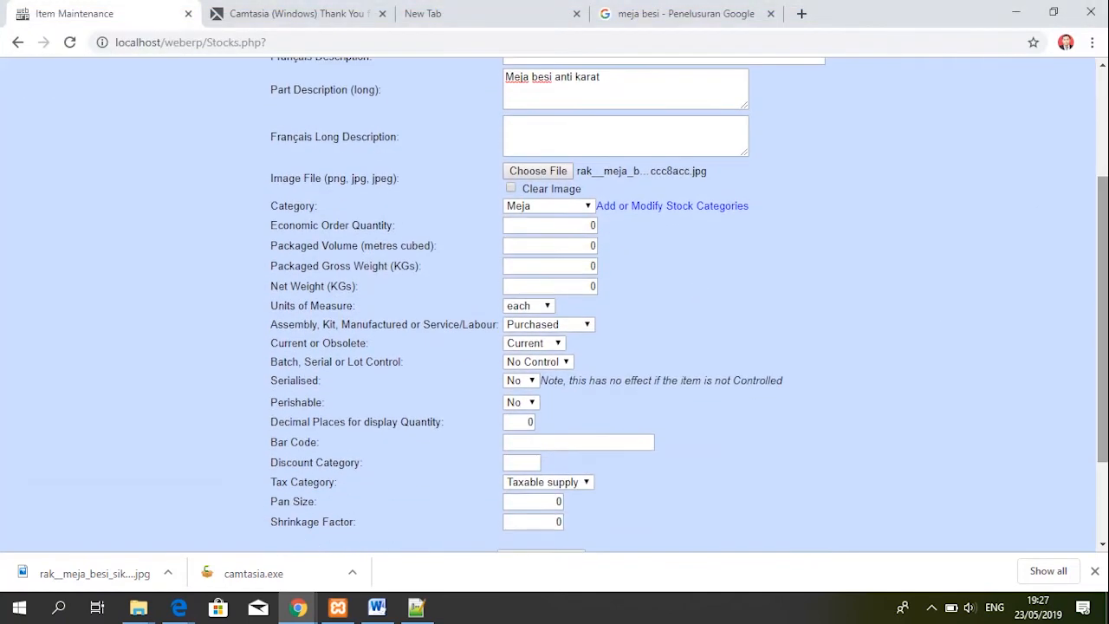
left_click(570, 208)
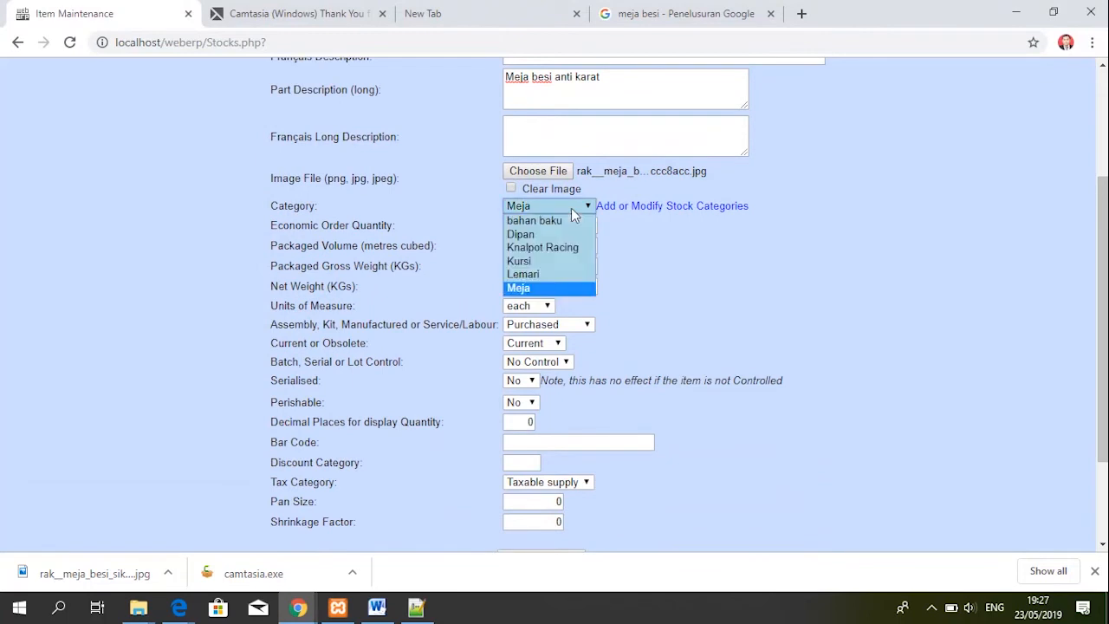
left_click(566, 288)
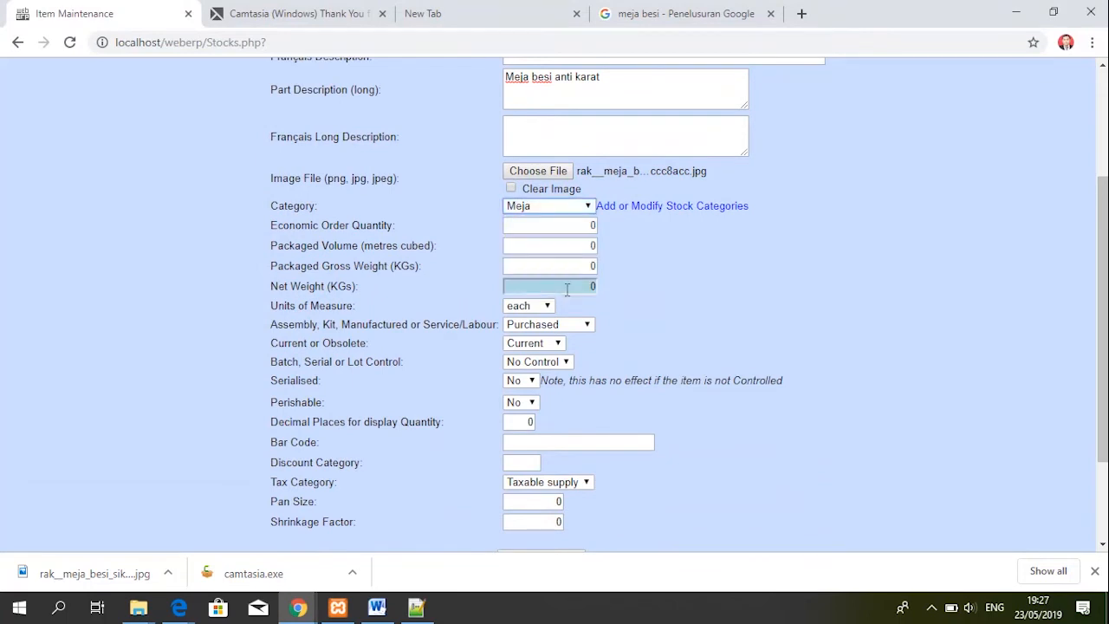
Set the item's packaged gross weight to 50 kg and its net weight to 35 kg
left_click(574, 246)
left_click(574, 266)
key("BackSpace")
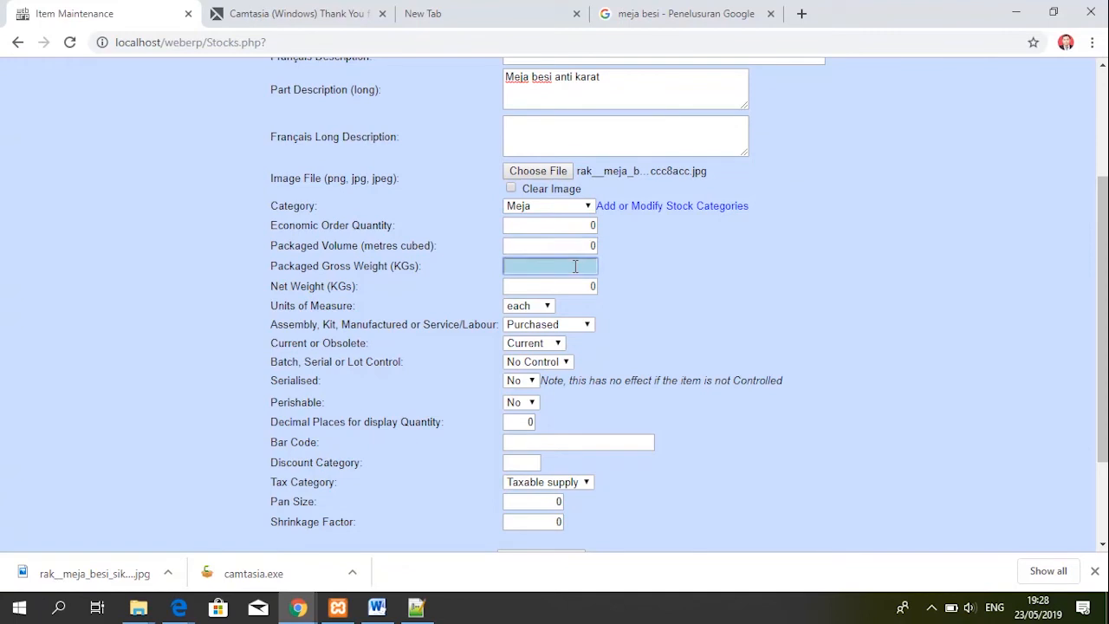
type("50")
left_click(570, 289)
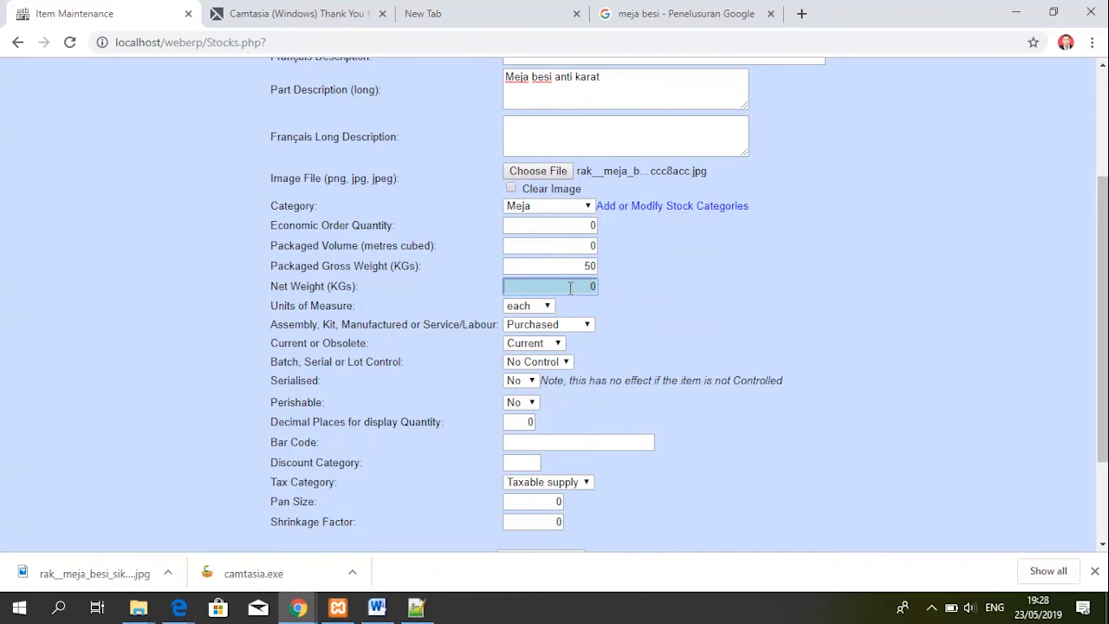
type("35")
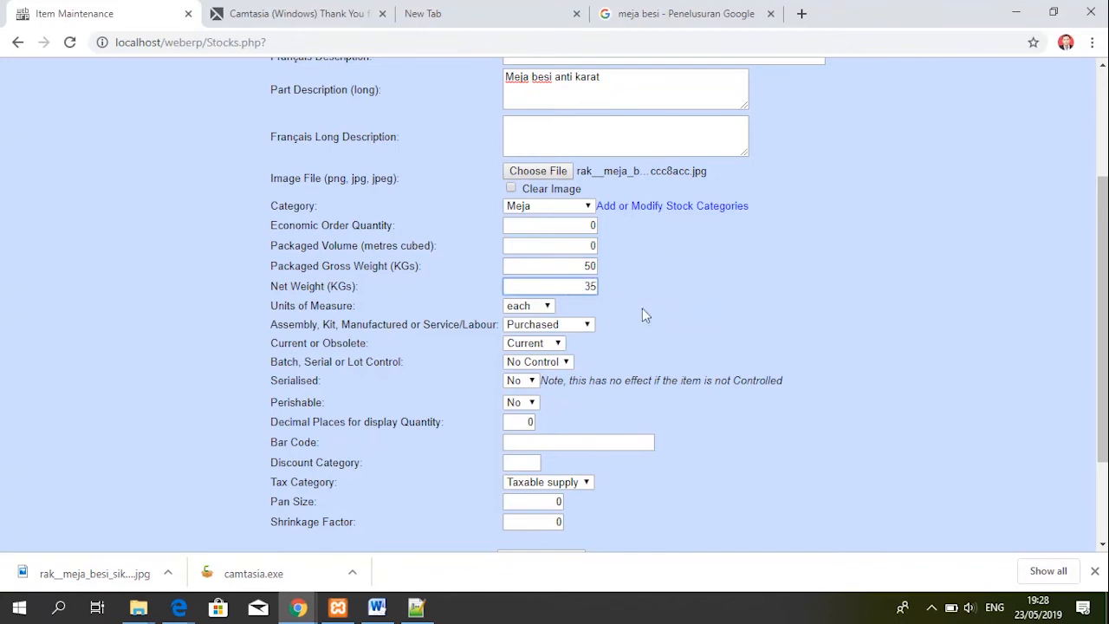
Select "each" as the item's unit of measure
left_click(540, 308)
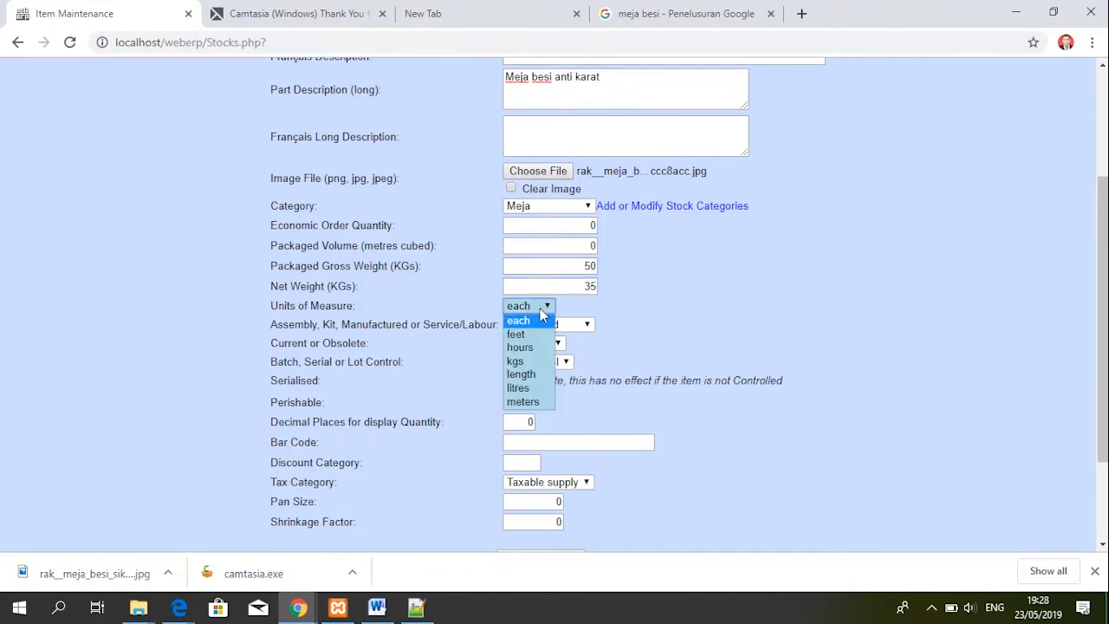
left_click(541, 322)
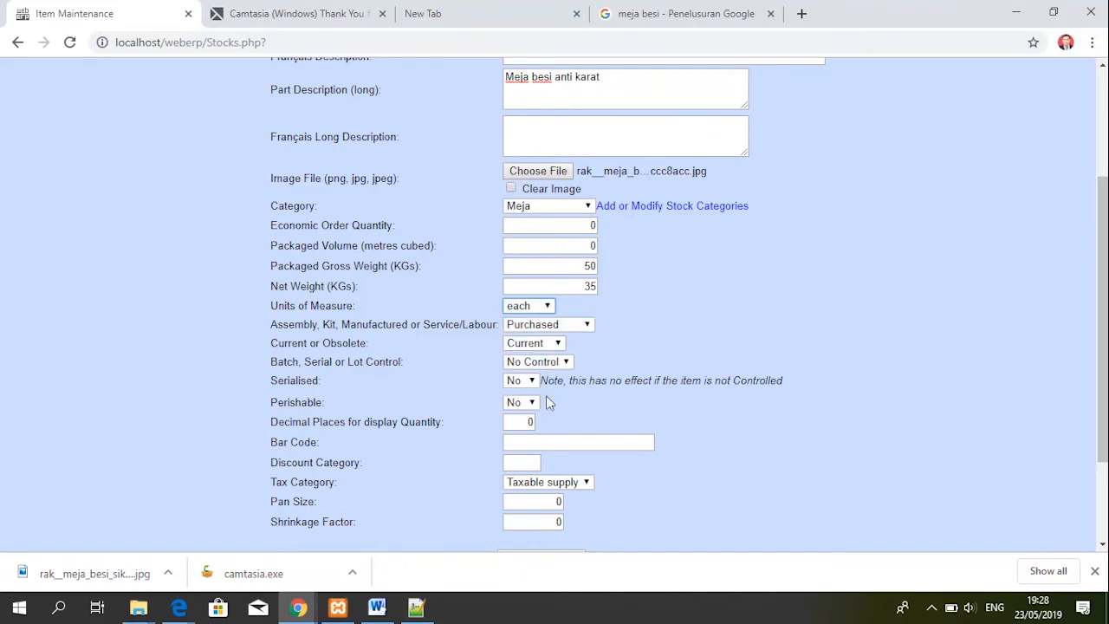
scroll(1106, 384, "down", 2)
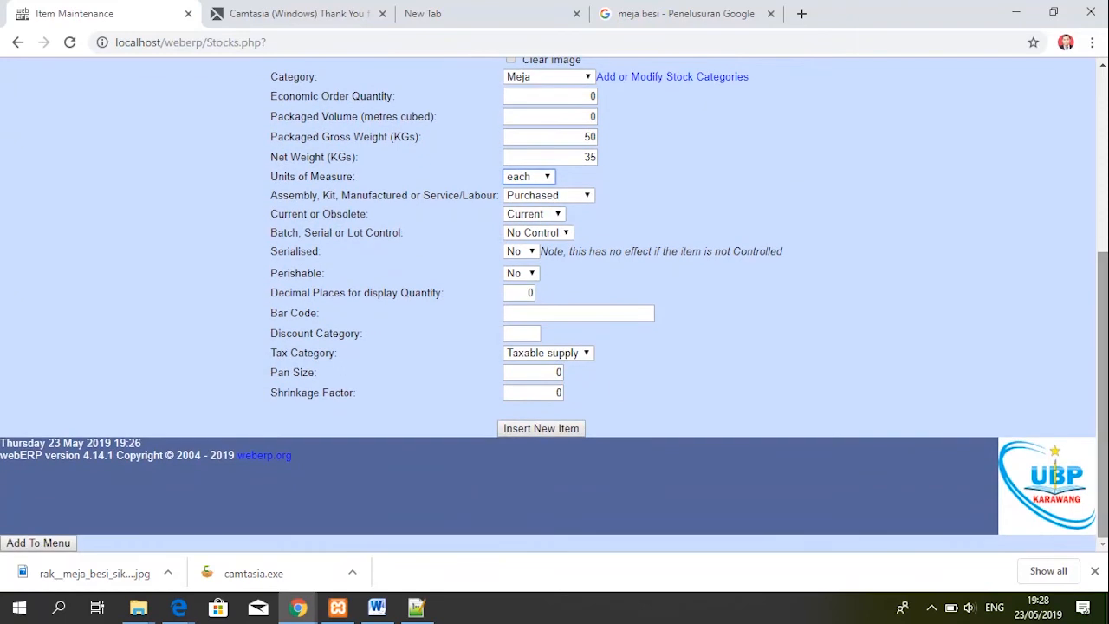
Insert the new meja besi item into the database and update its standard cost to 20
left_click(571, 434)
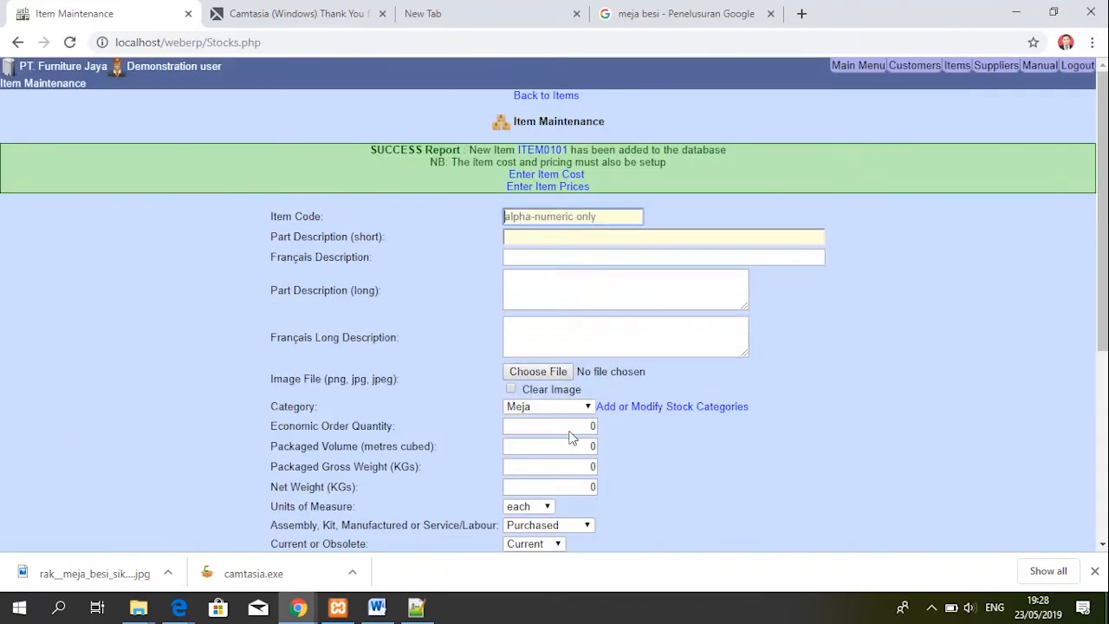
left_click(570, 176)
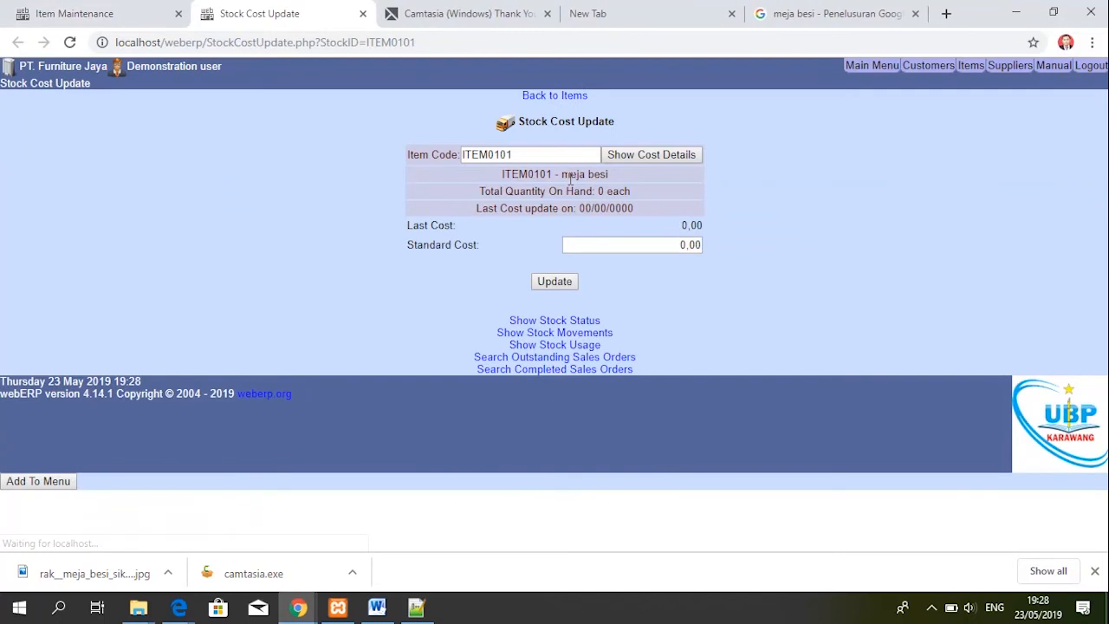
left_click(666, 244)
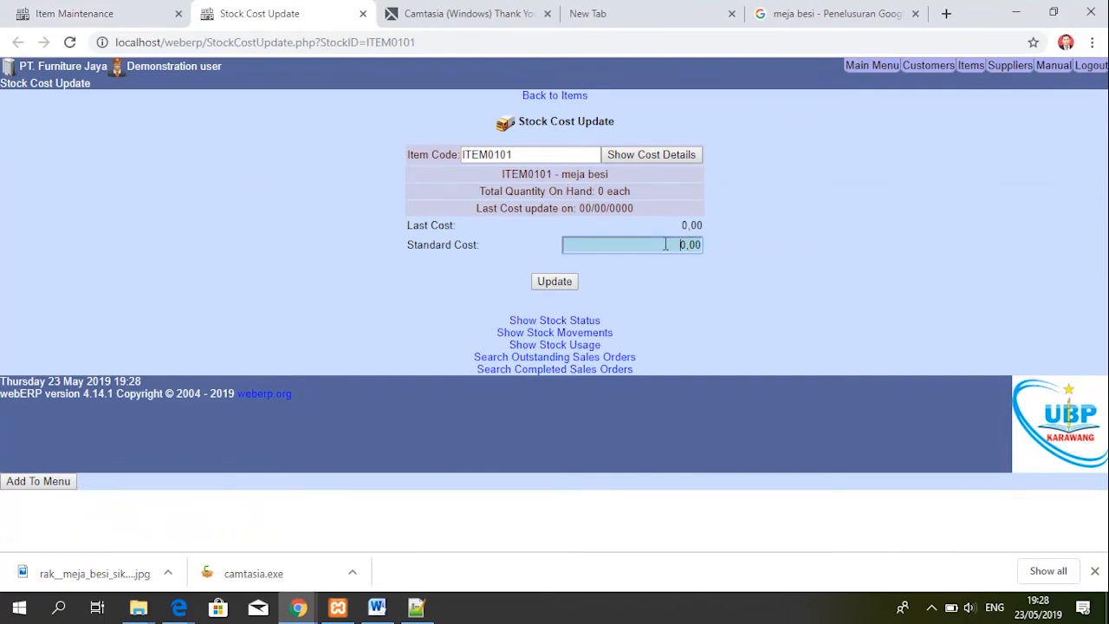
left_click_drag(665, 244, 711, 250)
left_click(680, 245)
left_click_drag(680, 245, 687, 246)
type("20")
key("BackSpace")
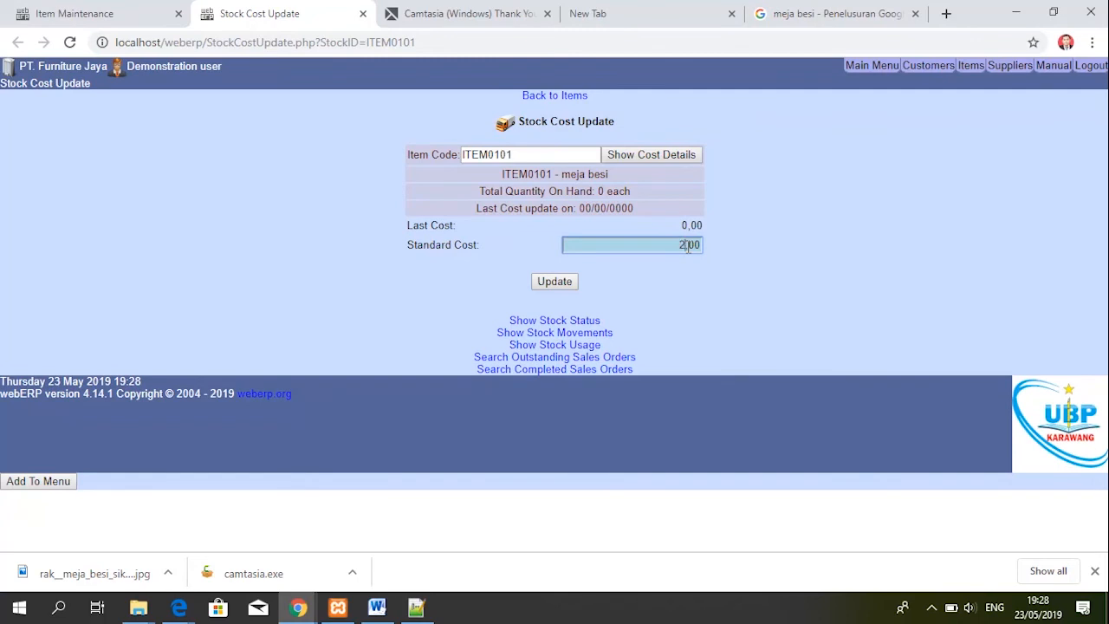
type("0")
left_click(558, 280)
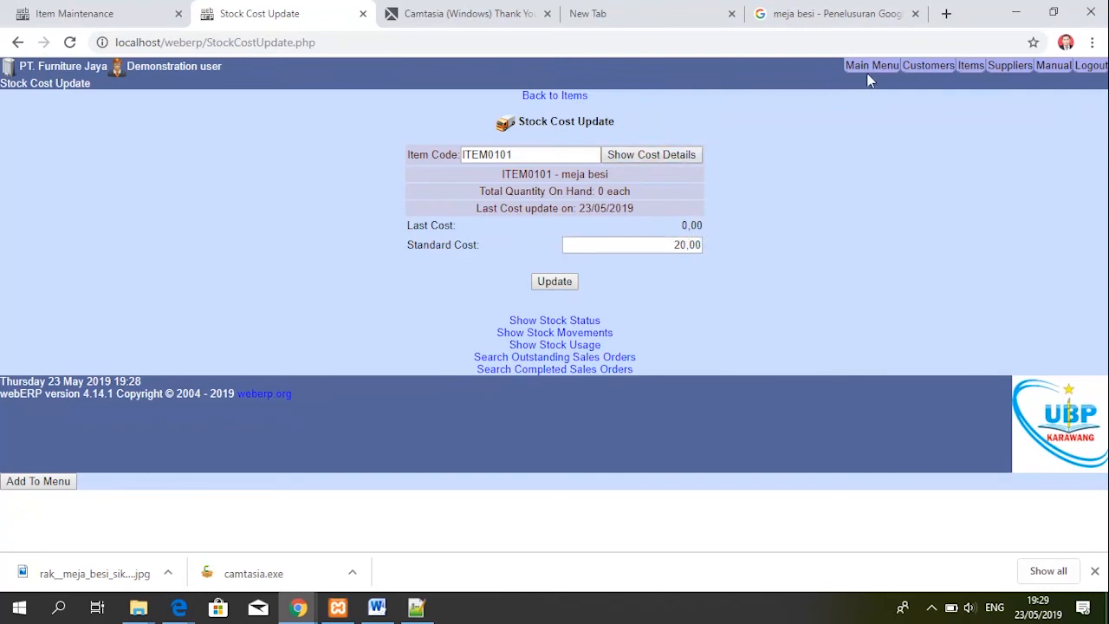
Search the inventory items across all stock categories and open ITEM0101 (meja besi)
left_click(966, 69)
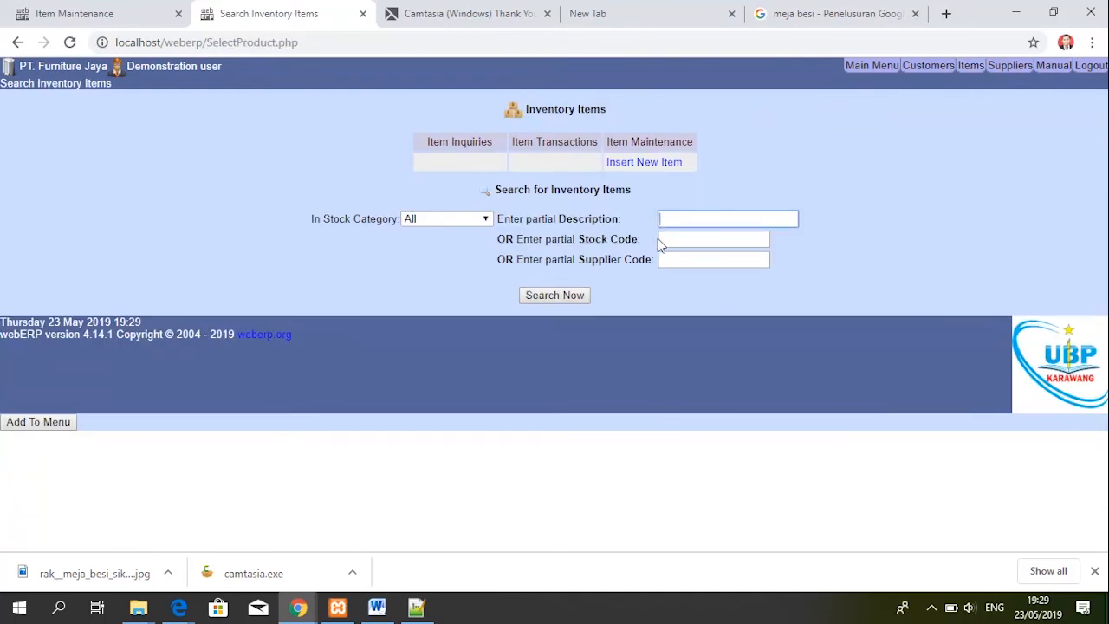
left_click(572, 295)
left_click_drag(1102, 166, 1102, 204)
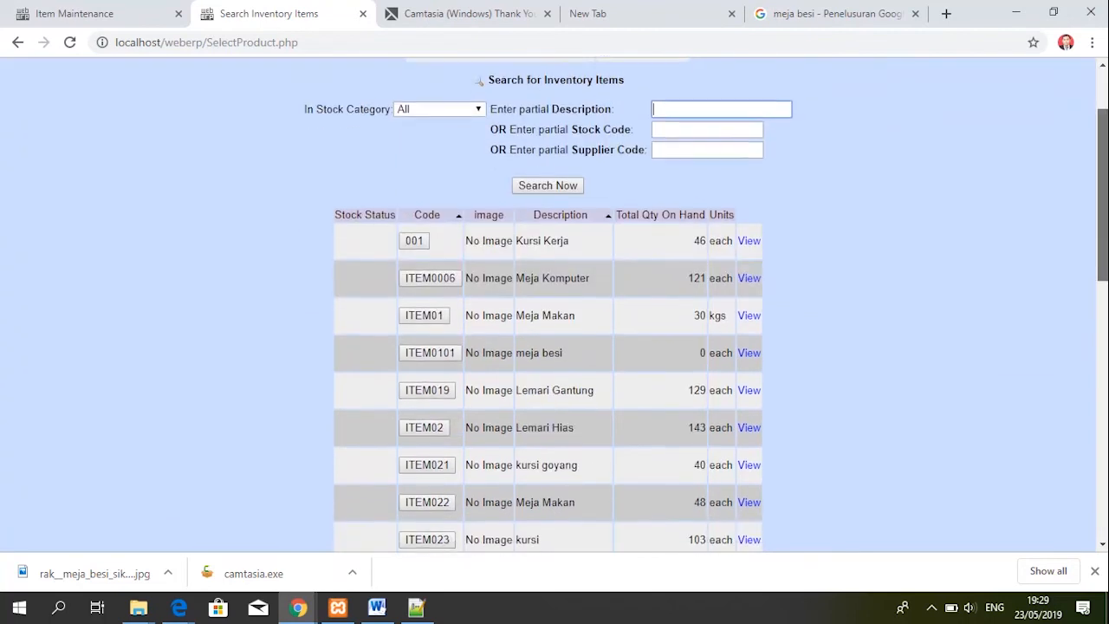
left_click(421, 351)
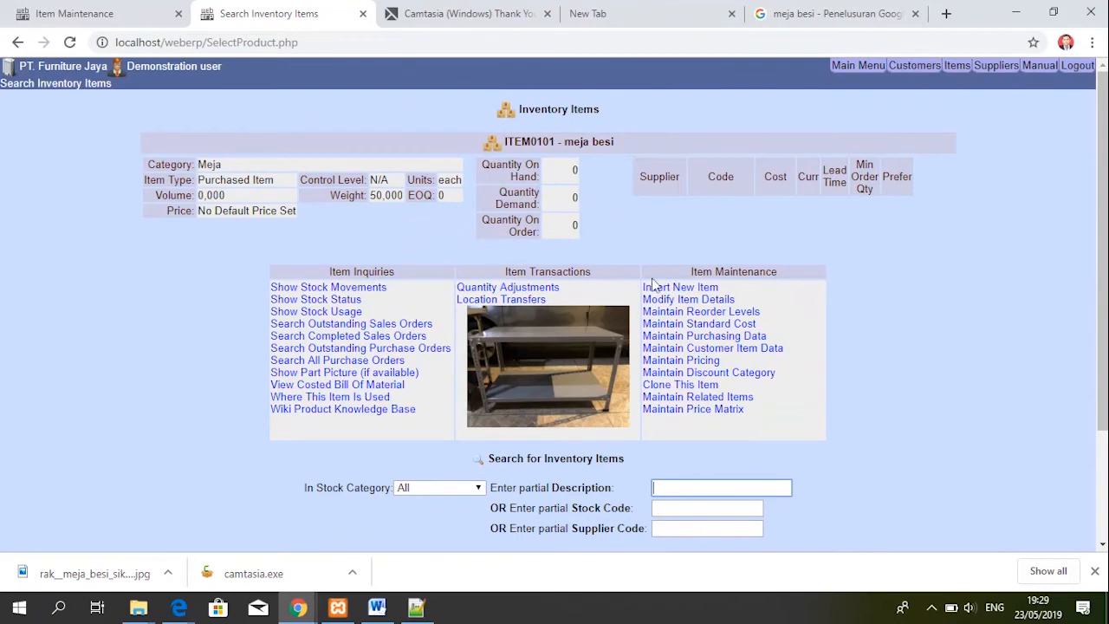
Enter a price of 25 United States dollars for ITEM0101 on the meja sales type price list
left_click(682, 360)
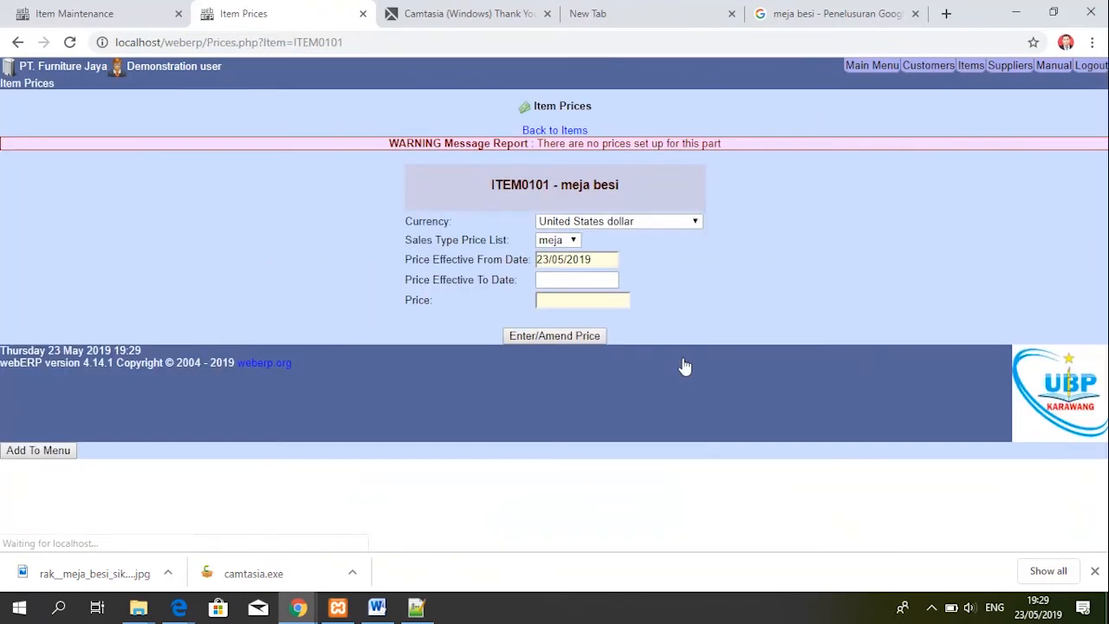
left_click(590, 301)
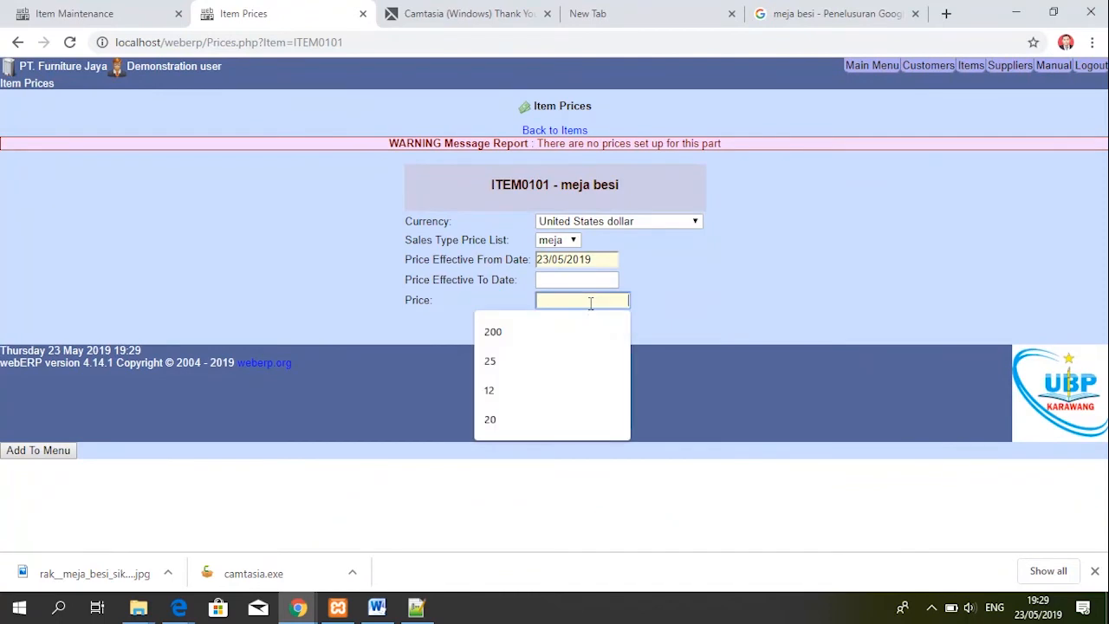
type("25")
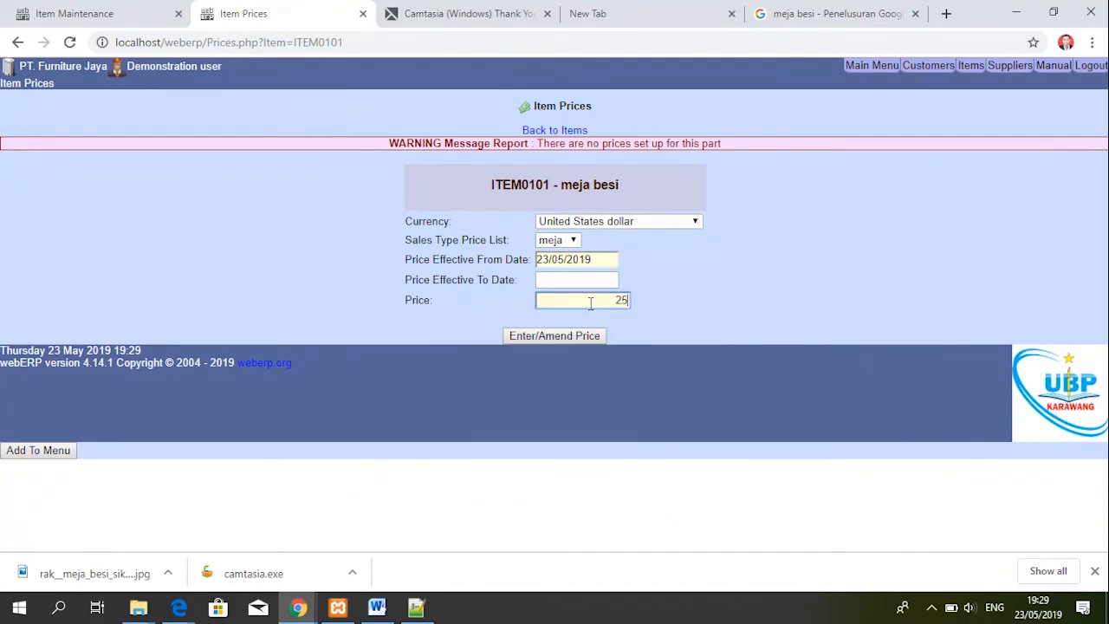
left_click(569, 338)
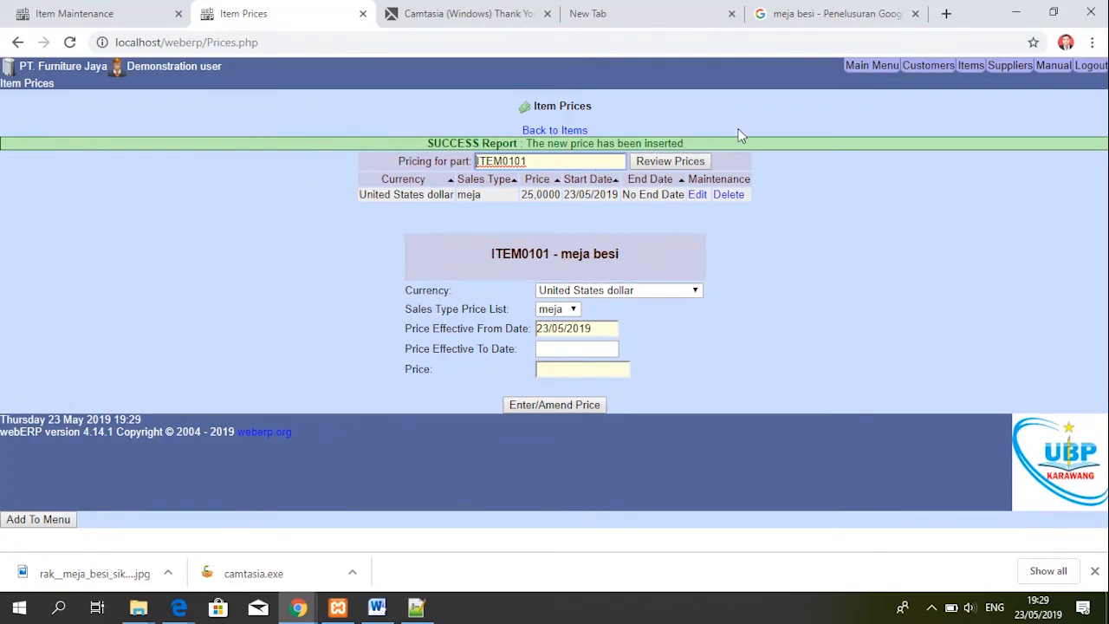
Enter a stock adjustment of 20 for ITEM0101 at the Bekasi location and return to the item's overview
left_click(964, 78)
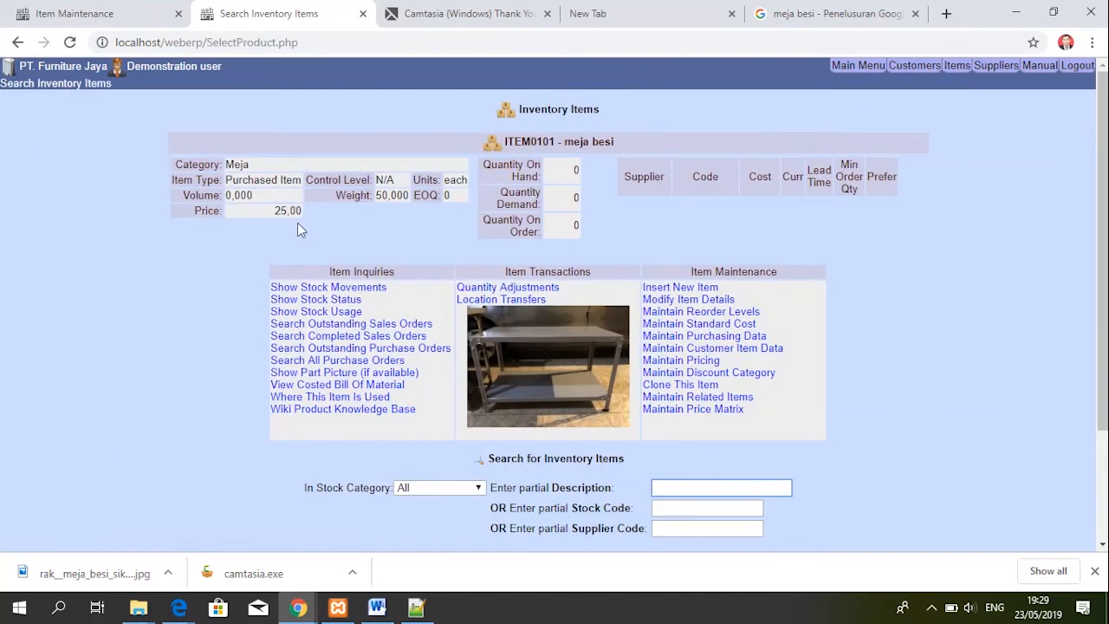
left_click(520, 292)
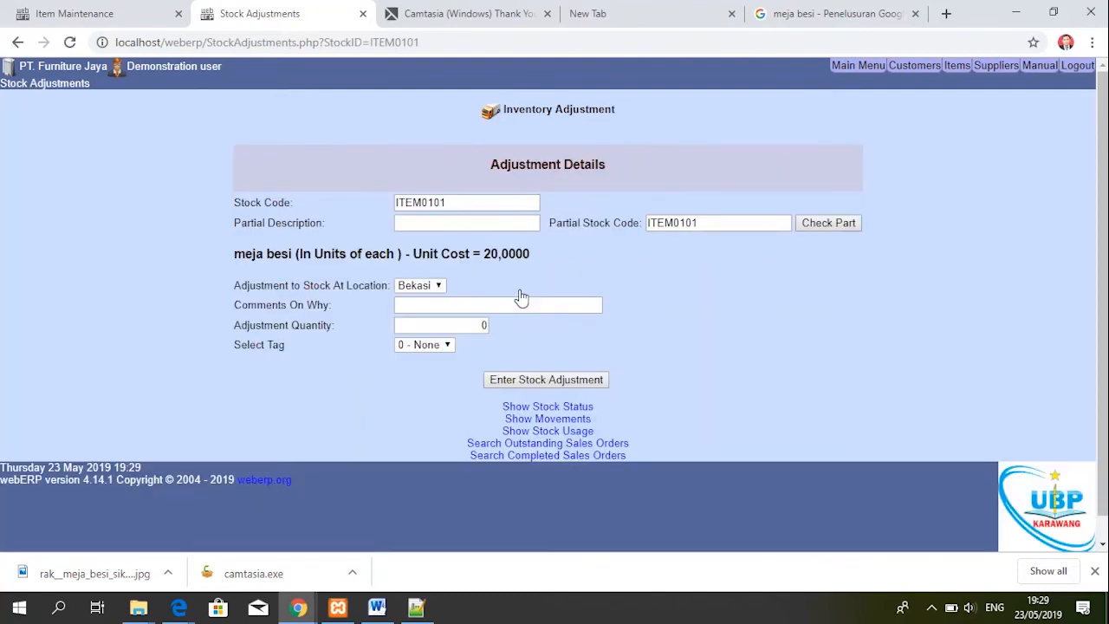
left_click(467, 323)
type("2")
left_click(556, 381)
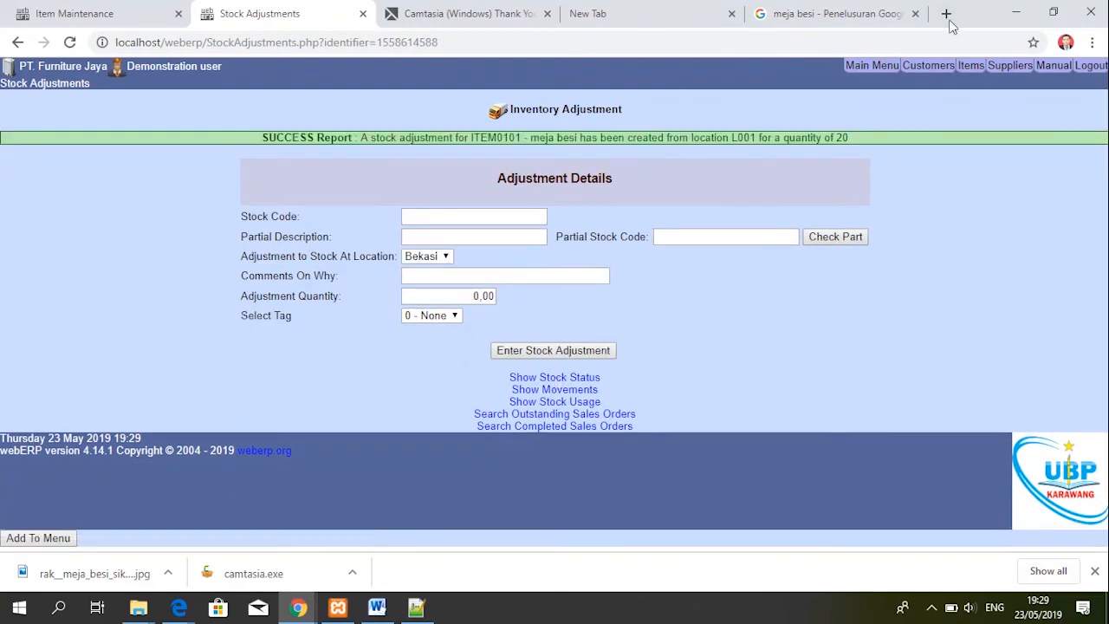
left_click(969, 69)
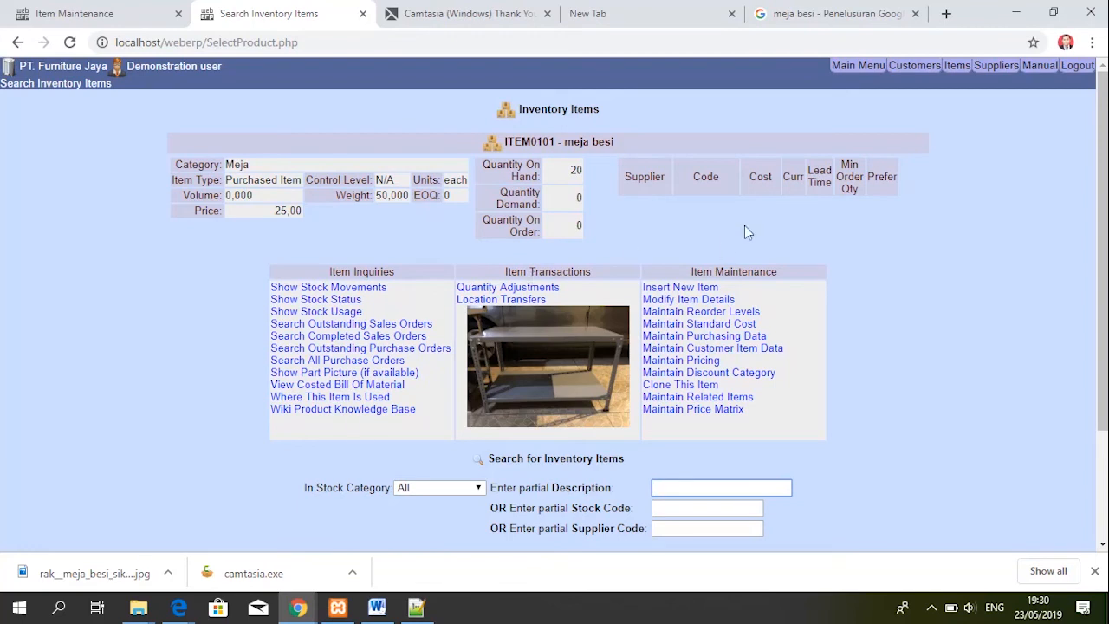
Create a new sales order for the Pt. Anugrah jaya Subang customer branch
left_click(855, 69)
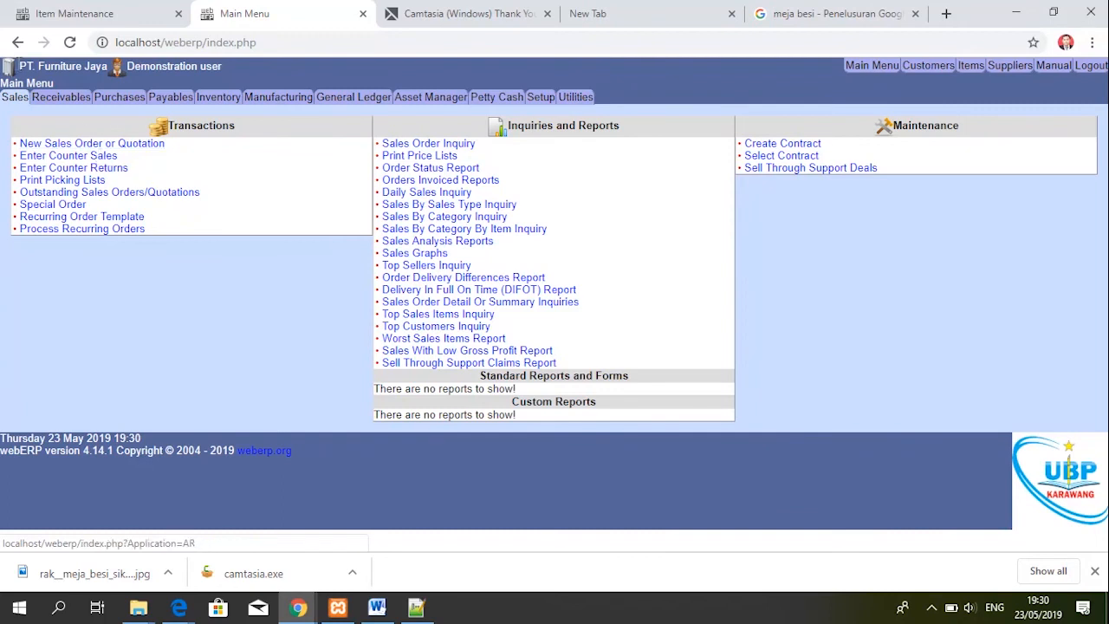
left_click(5, 101)
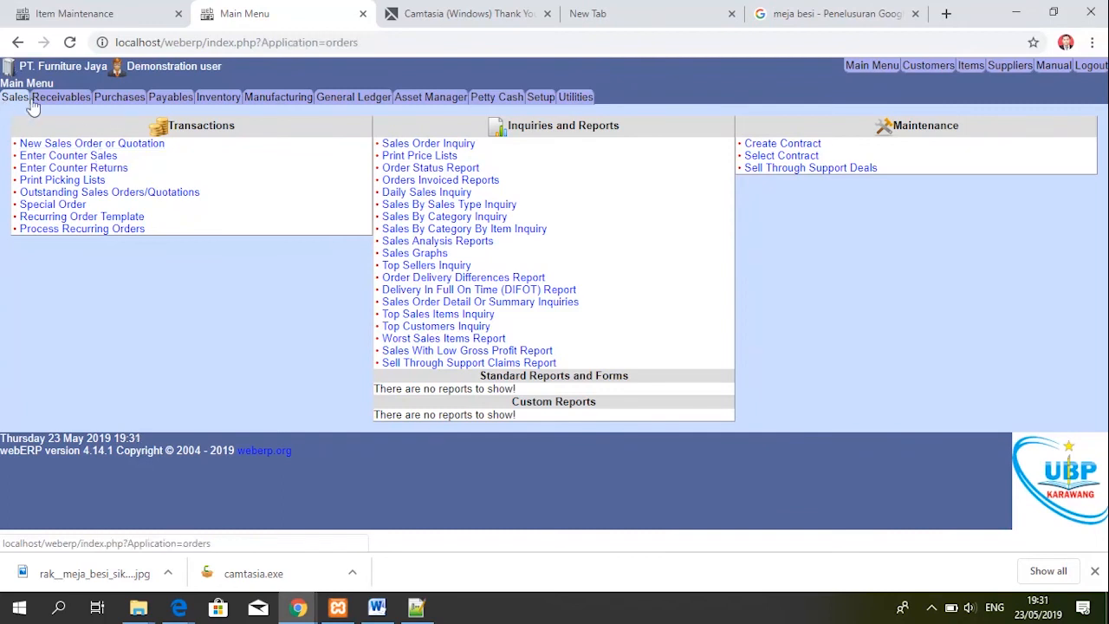
left_click(89, 146)
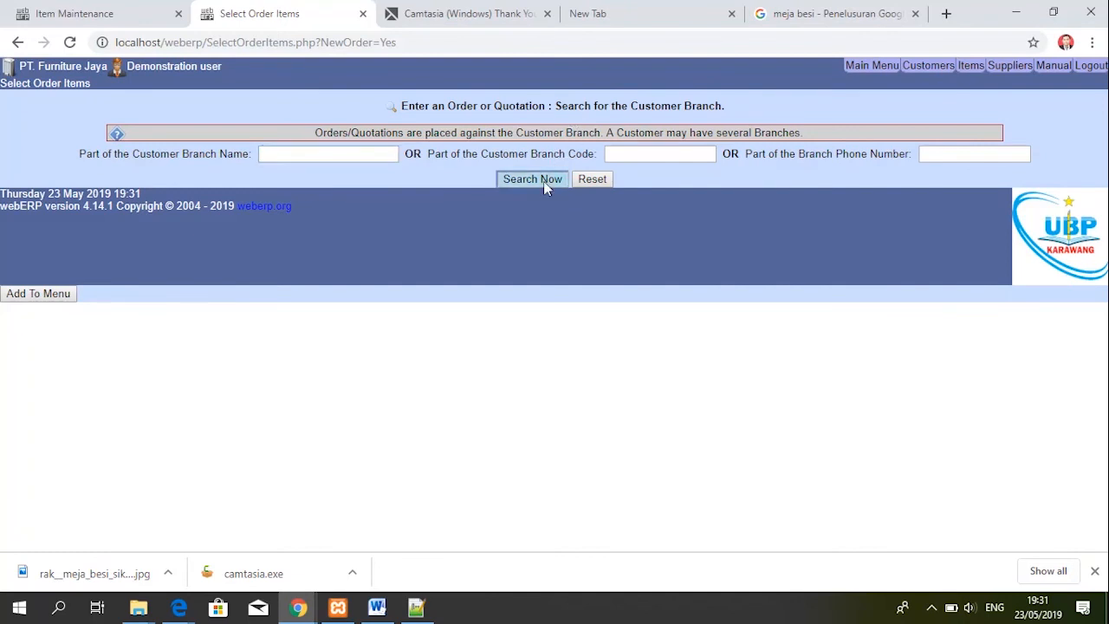
left_click(532, 179)
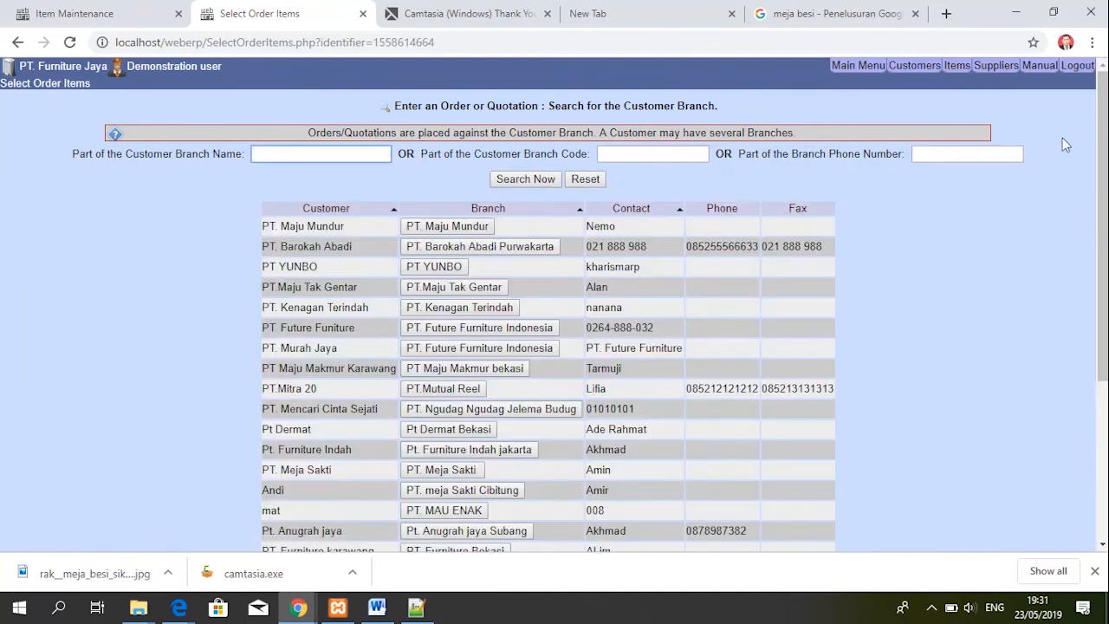
left_click_drag(1104, 142, 1104, 253)
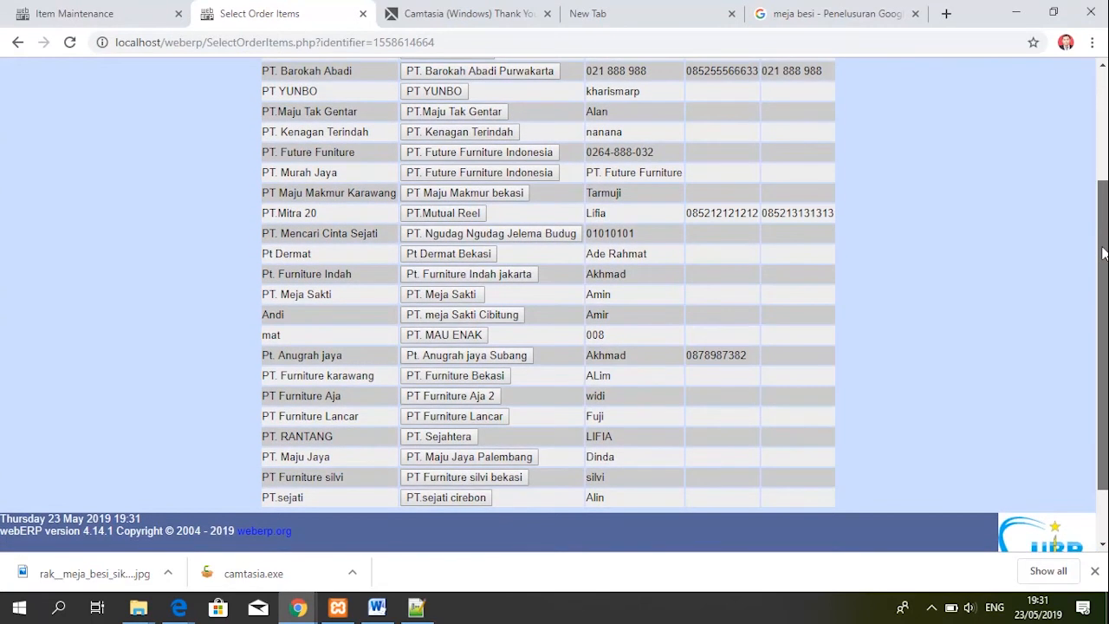
left_click_drag(1104, 253, 1098, 208)
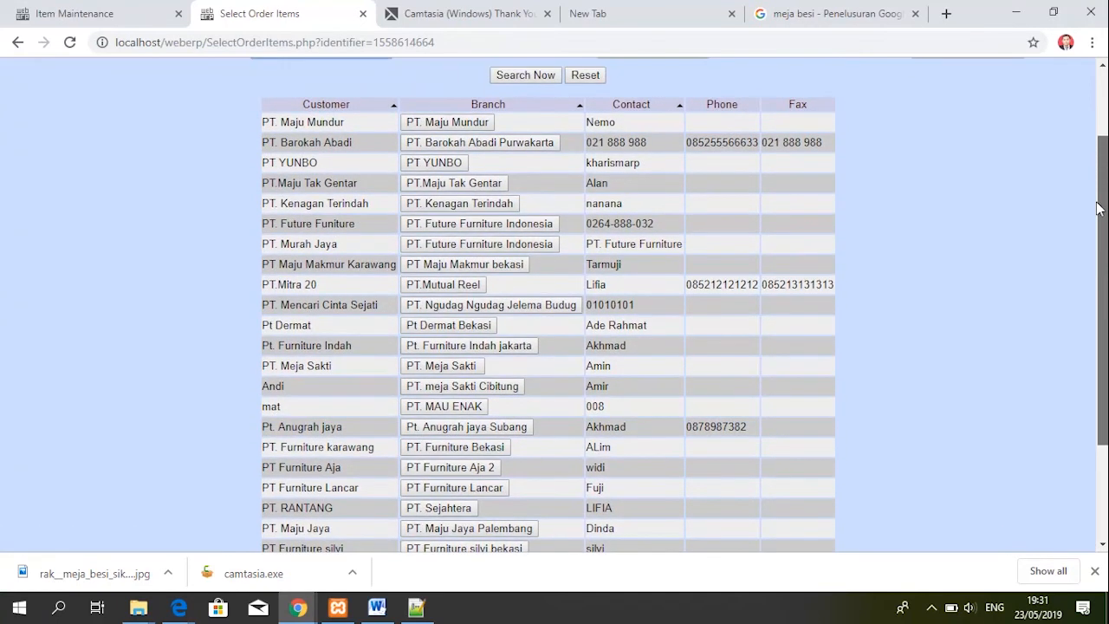
left_click_drag(1098, 208, 1098, 210)
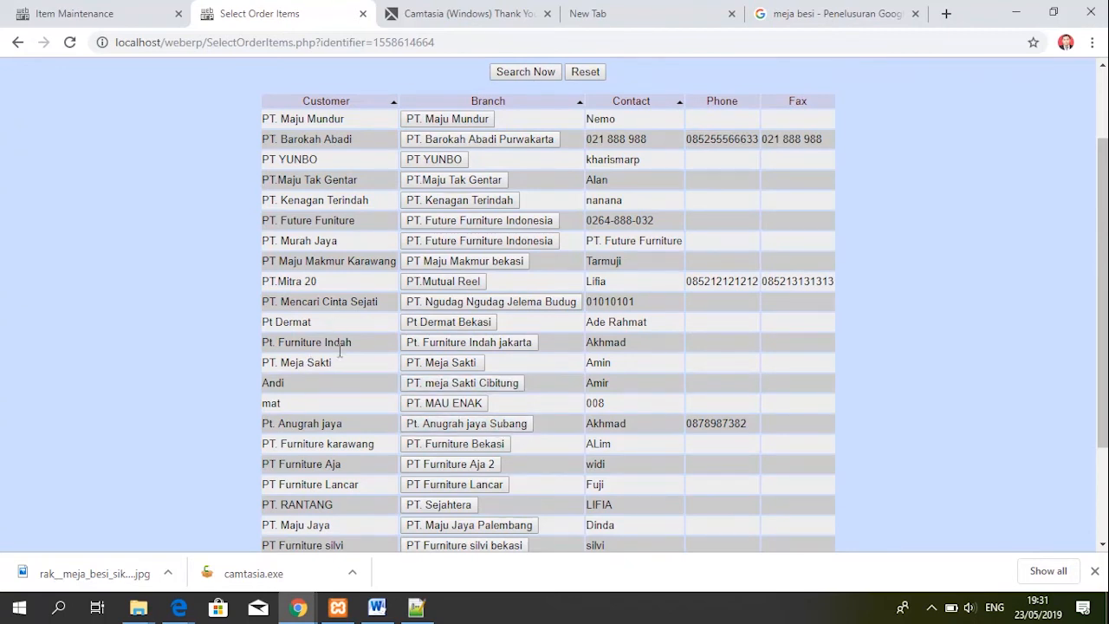
left_click(457, 424)
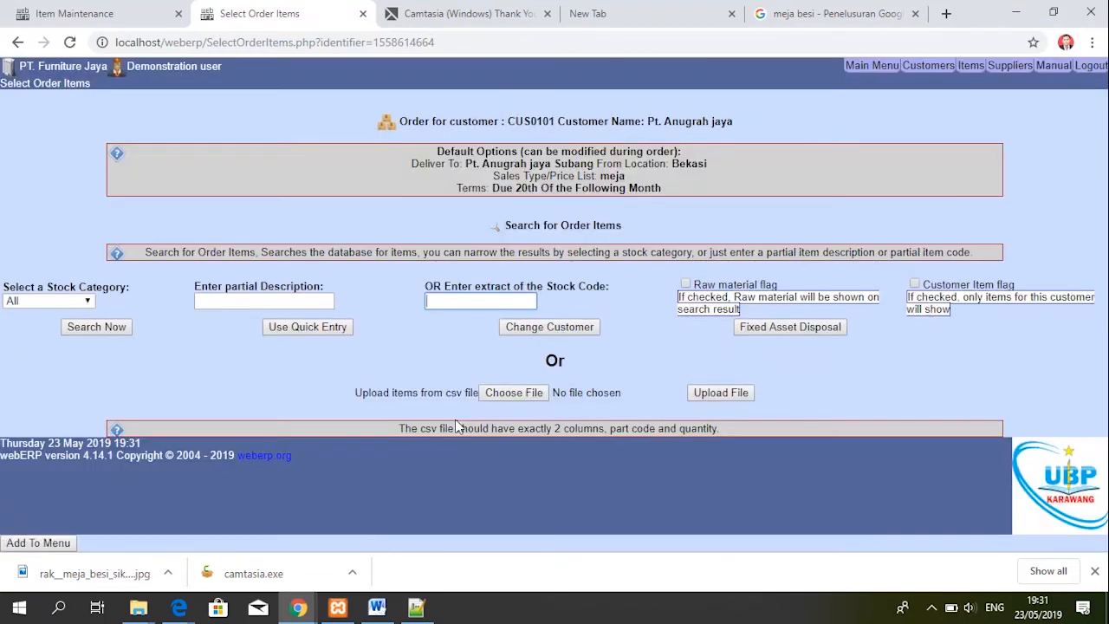
Try to add 10 meja besi (ITEM0101) and 30 kursi goyang (ITEM021) to the sales order
left_click(92, 332)
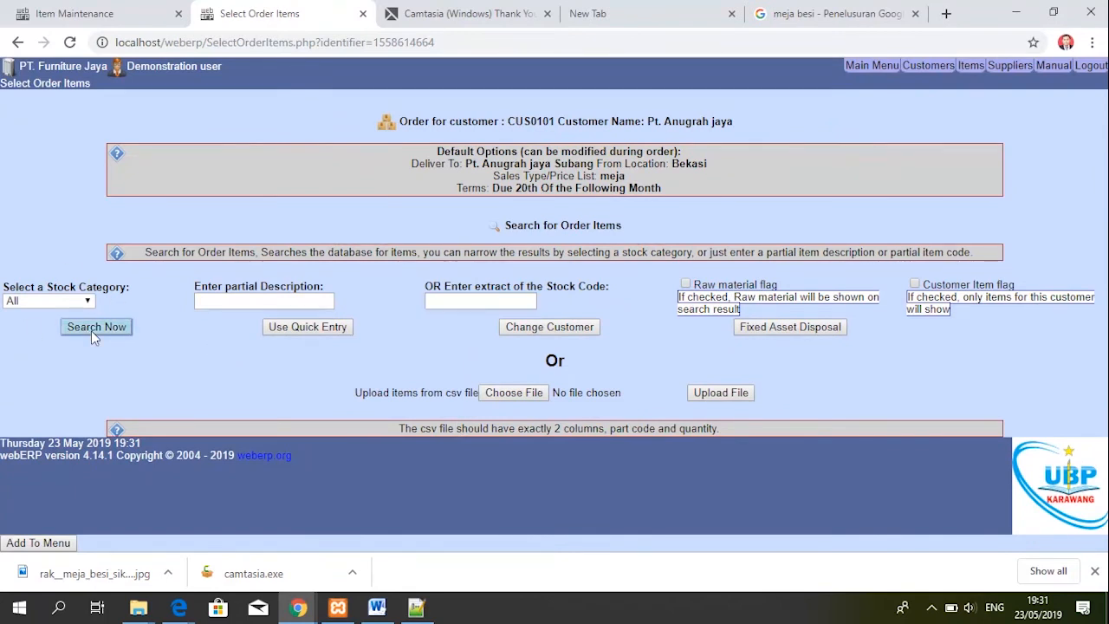
left_click_drag(1102, 241, 1102, 374)
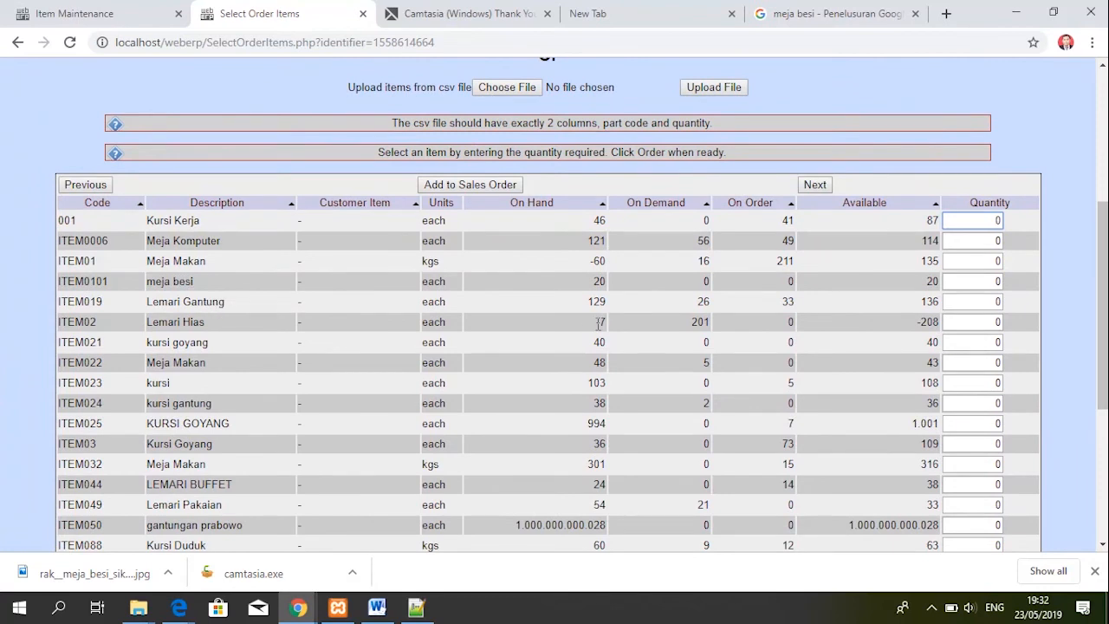
double_click(980, 281)
left_click(990, 282)
left_click(996, 342)
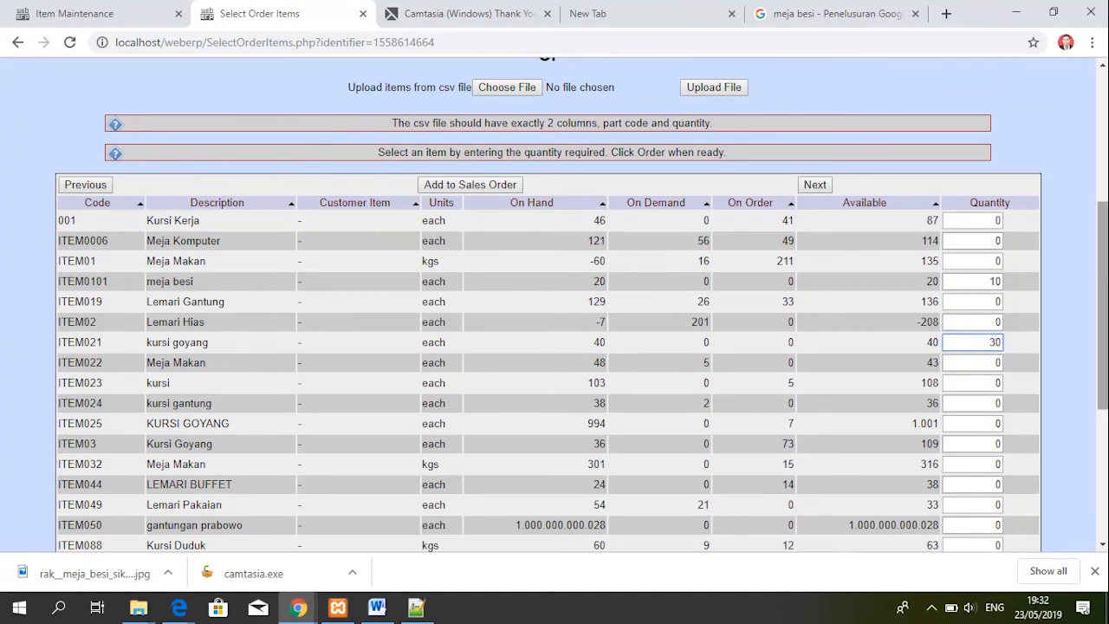
scroll(995, 342, "down", 2)
double_click(995, 178)
left_click_drag(1102, 270, 1105, 420)
left_click(494, 428)
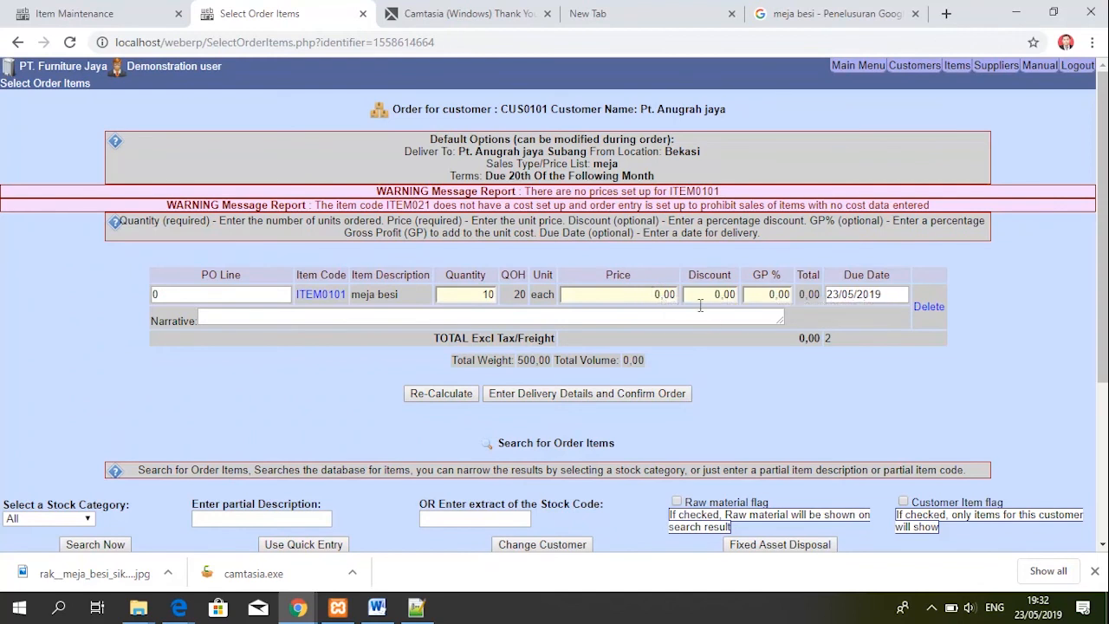
left_click(657, 294)
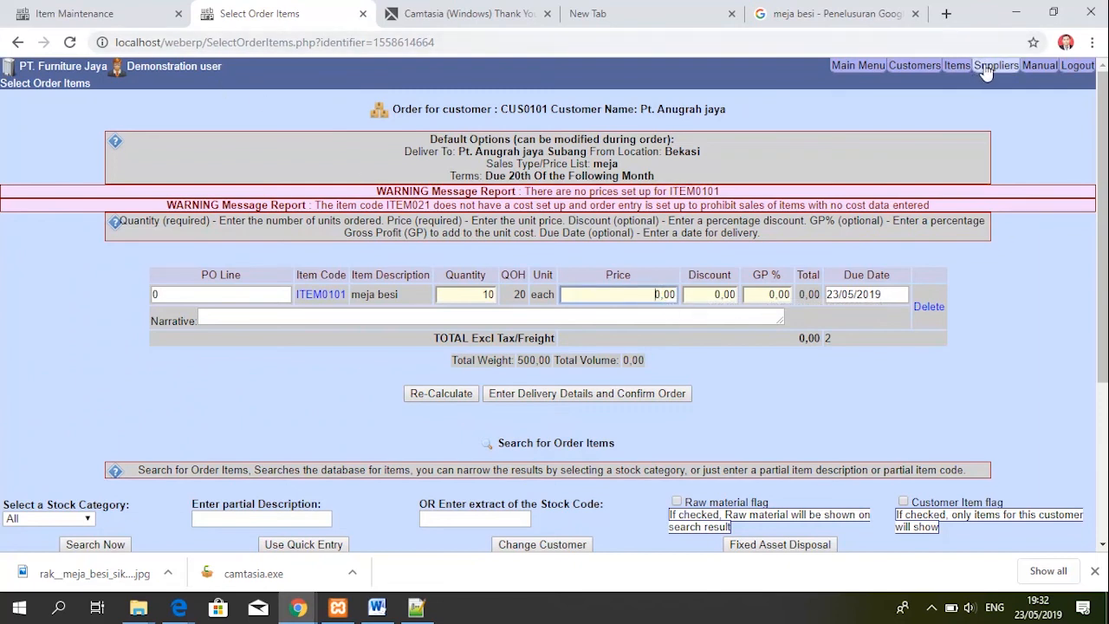
Abandon the current order, start a fresh one for Pt. Anugrah jaya Subang and search all stock categories for order items
left_click(859, 68)
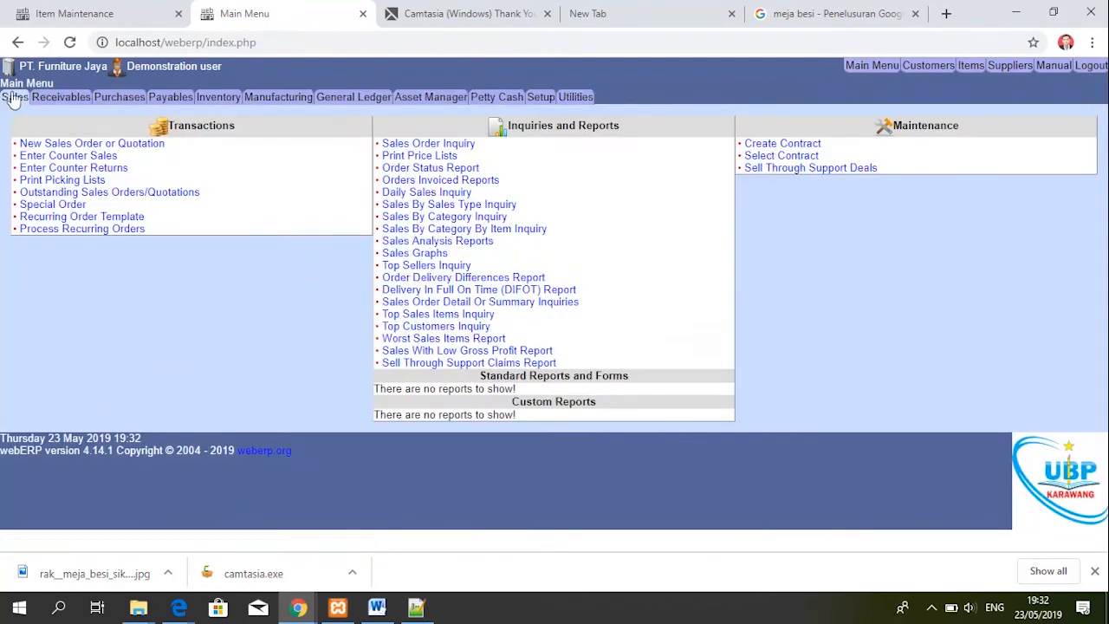
left_click(123, 145)
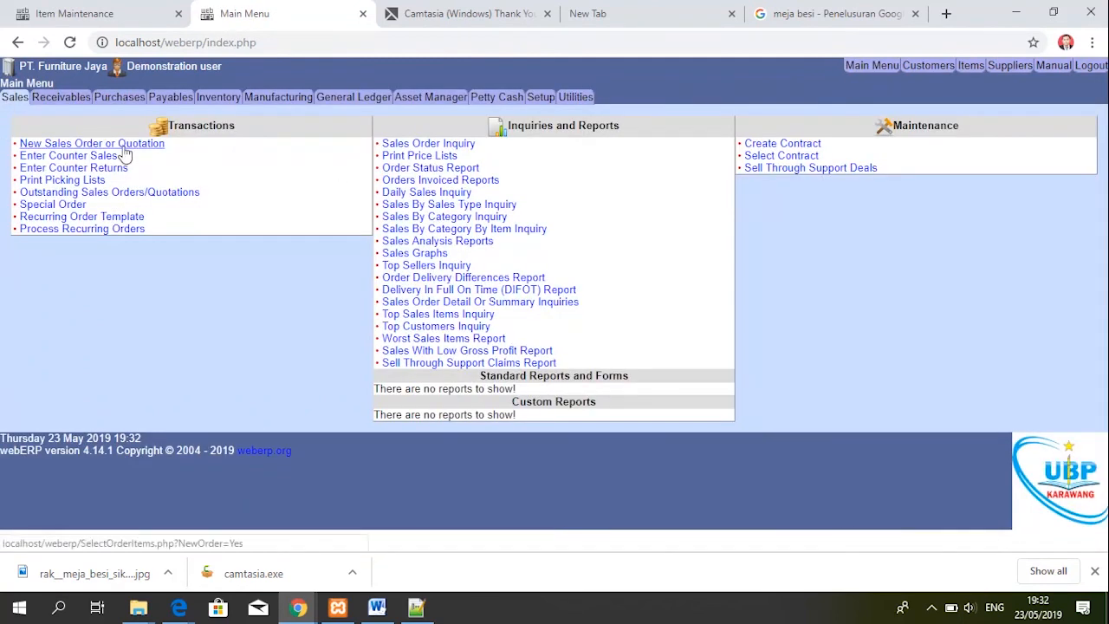
left_click(548, 180)
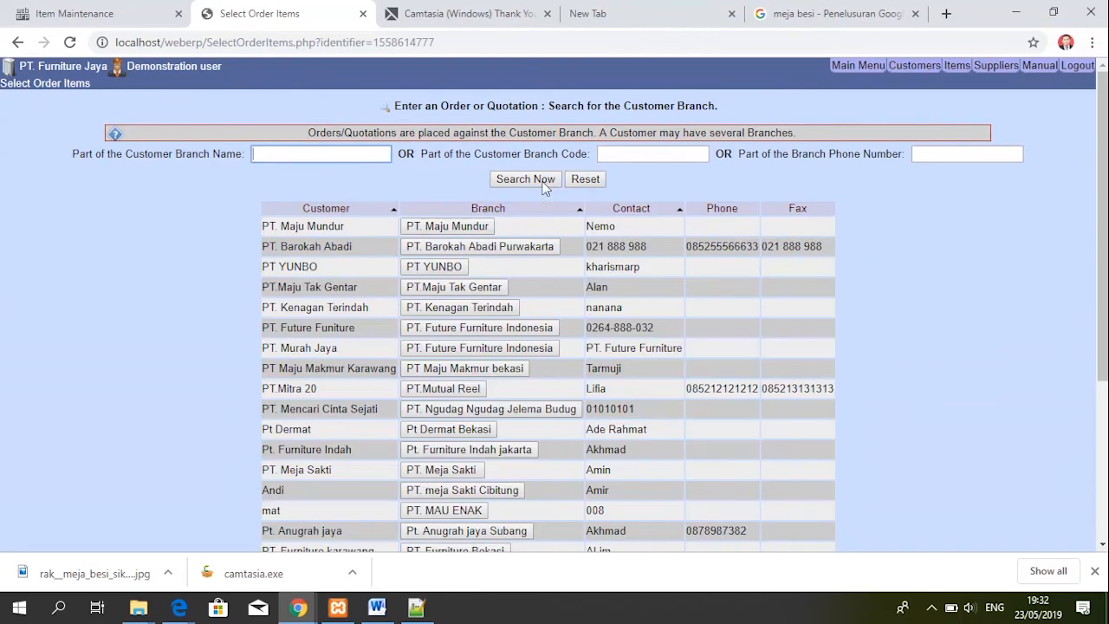
scroll(690, 275, "down", 3)
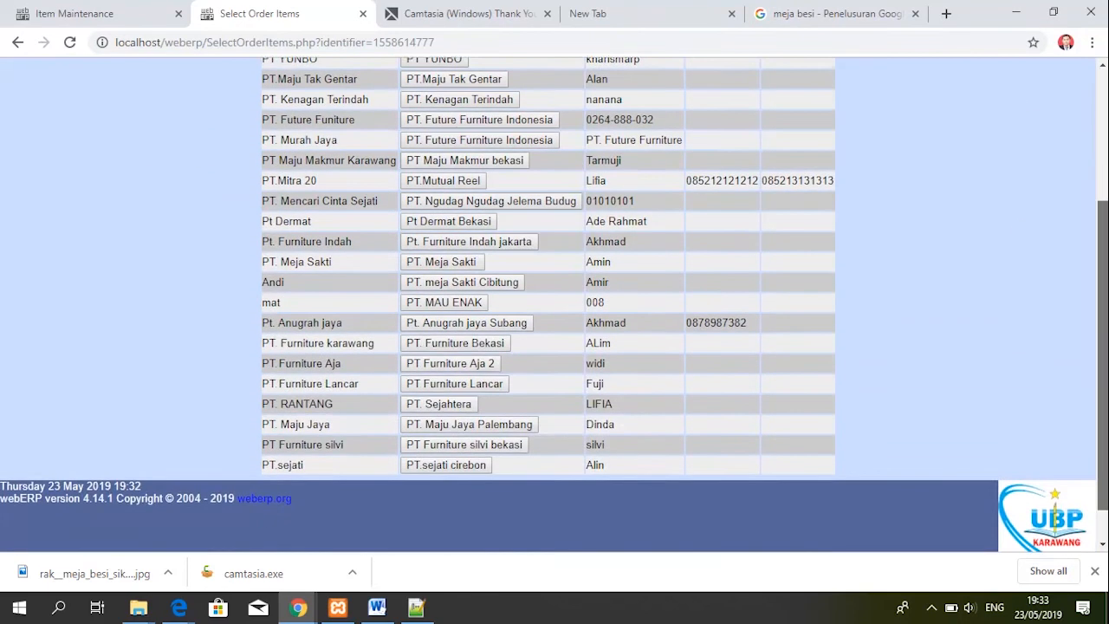
left_click(508, 322)
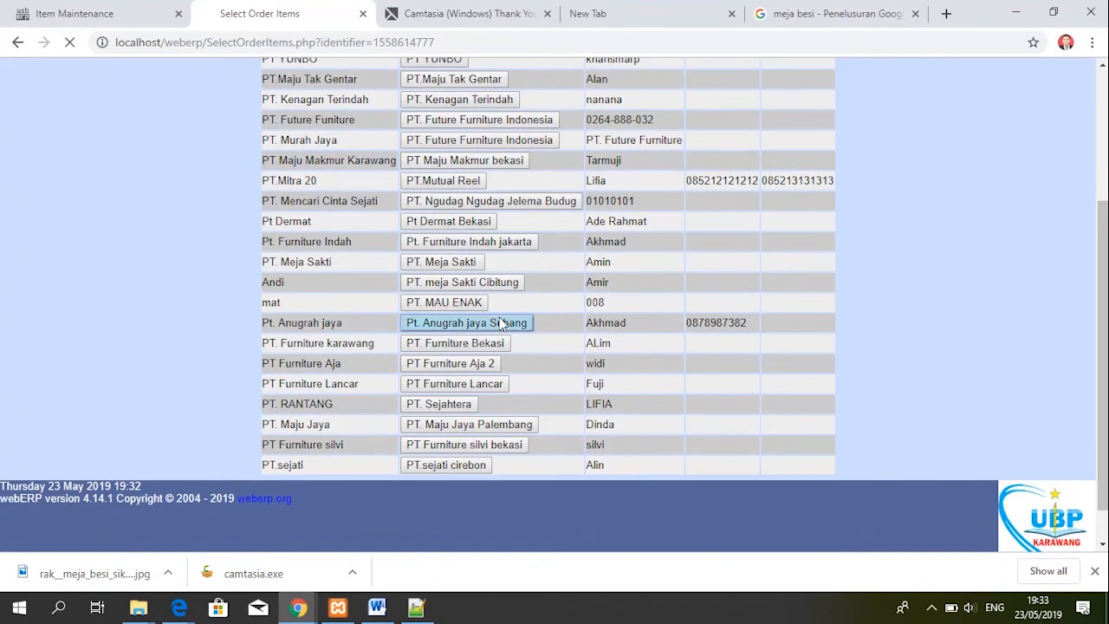
left_click(97, 328)
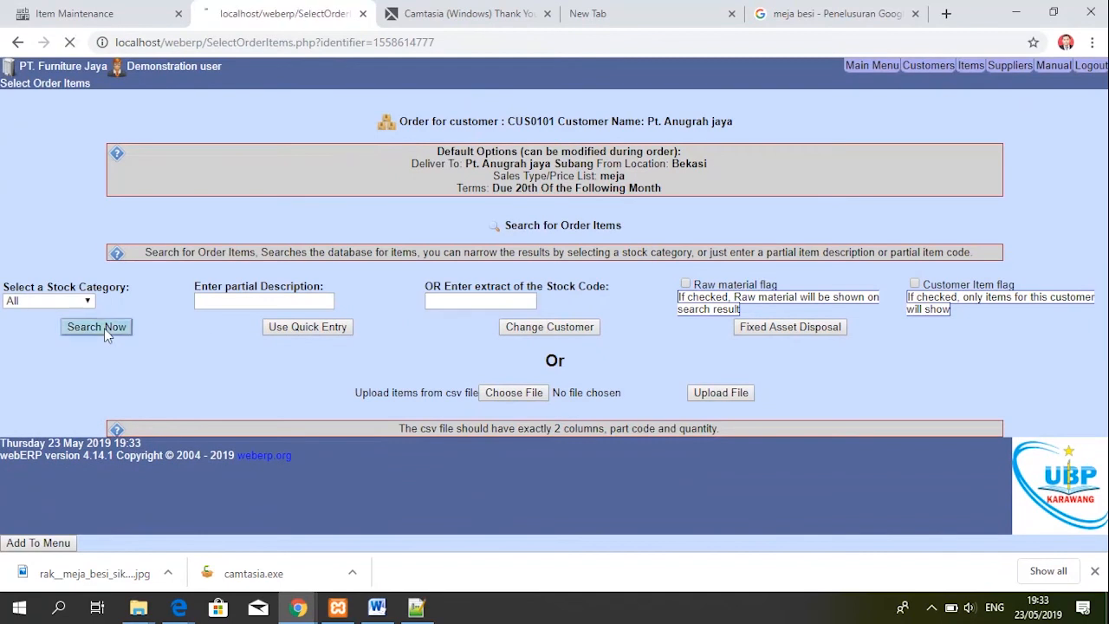
Try to add 10 Kursi Kerja (001) and 6 kursi gantung (ITEM024) to the sales order, pricing the kursi gantung at 10,00
left_click_drag(1104, 264, 1105, 375)
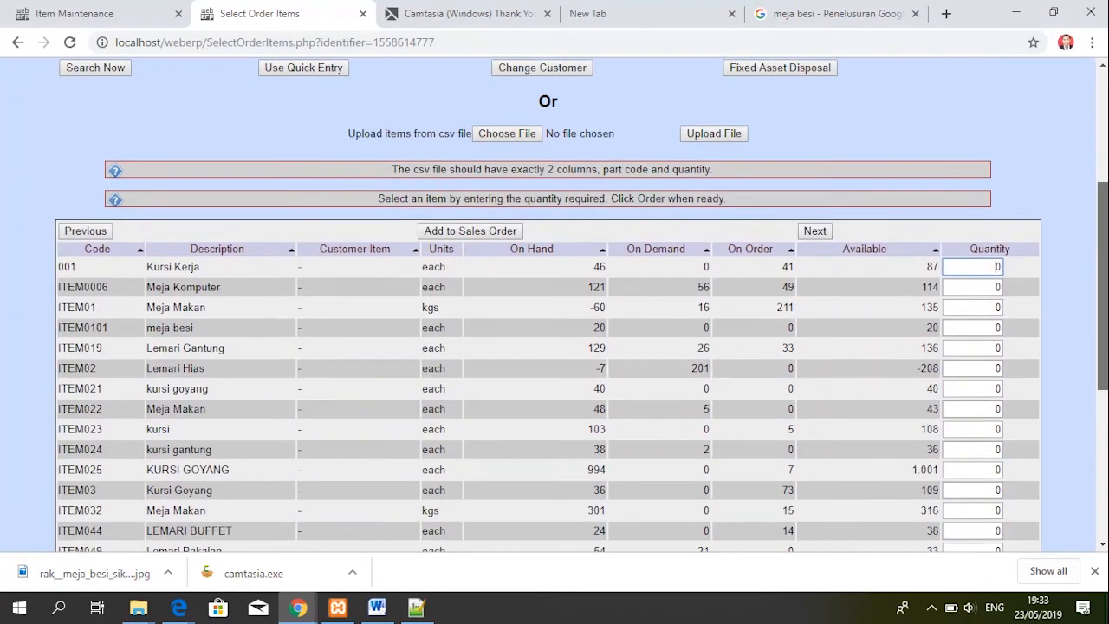
double_click(994, 267)
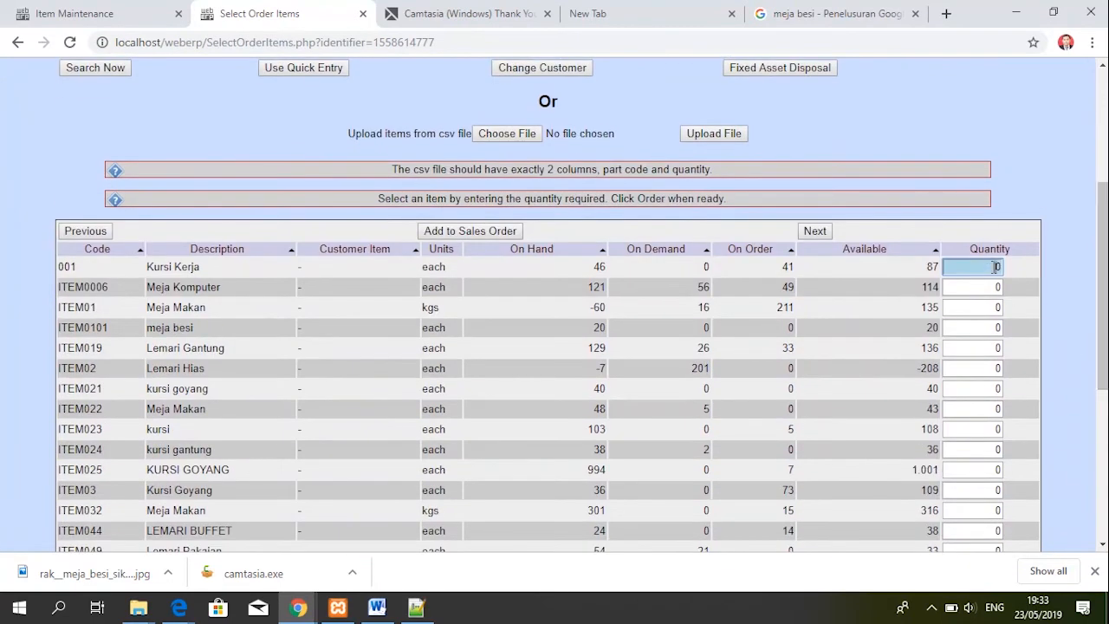
left_click_drag(1104, 265, 1104, 295)
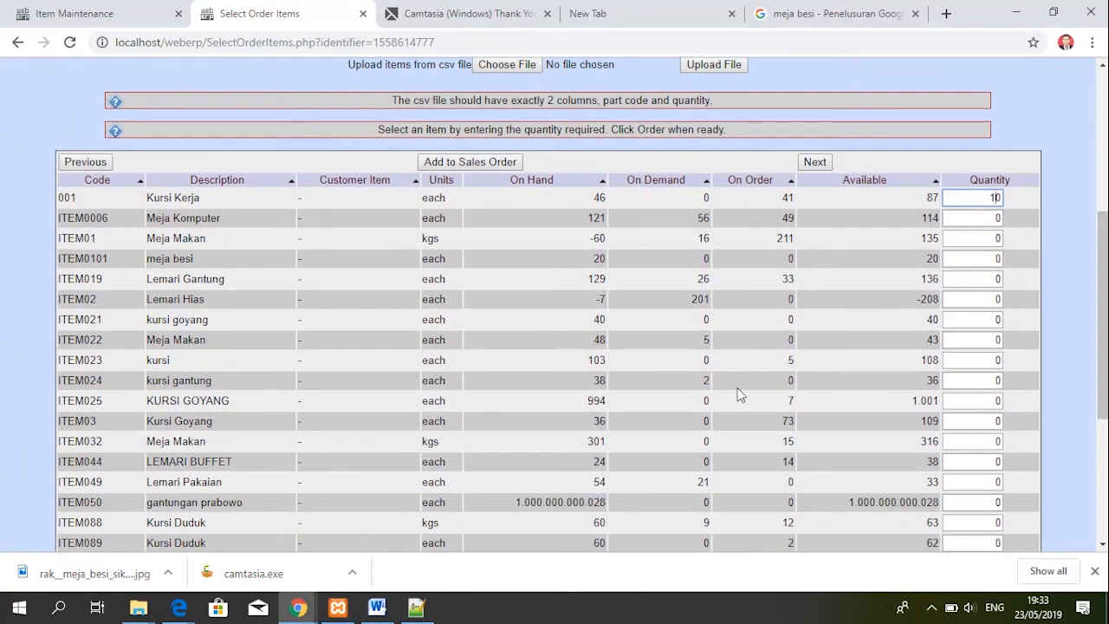
double_click(986, 379)
double_click(987, 380)
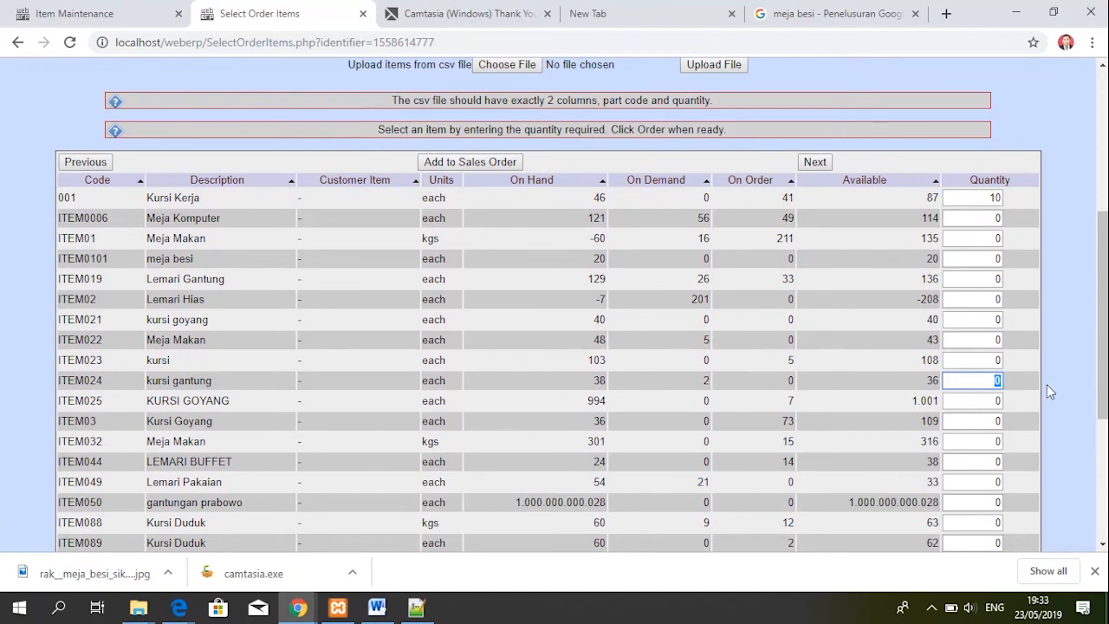
type("6")
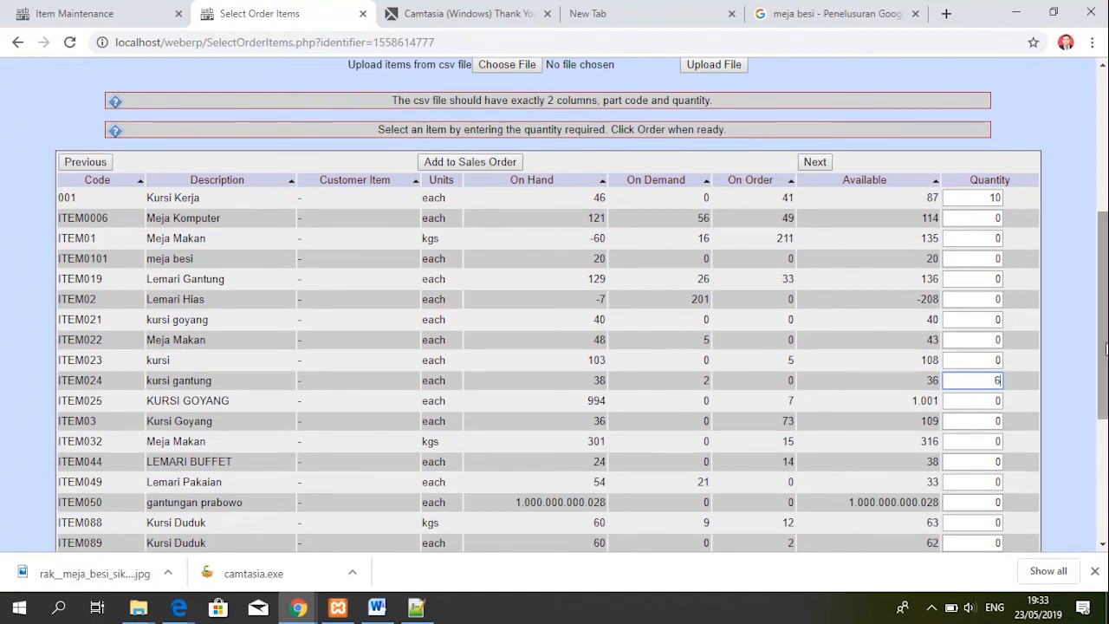
scroll(555, 347, "down", 4)
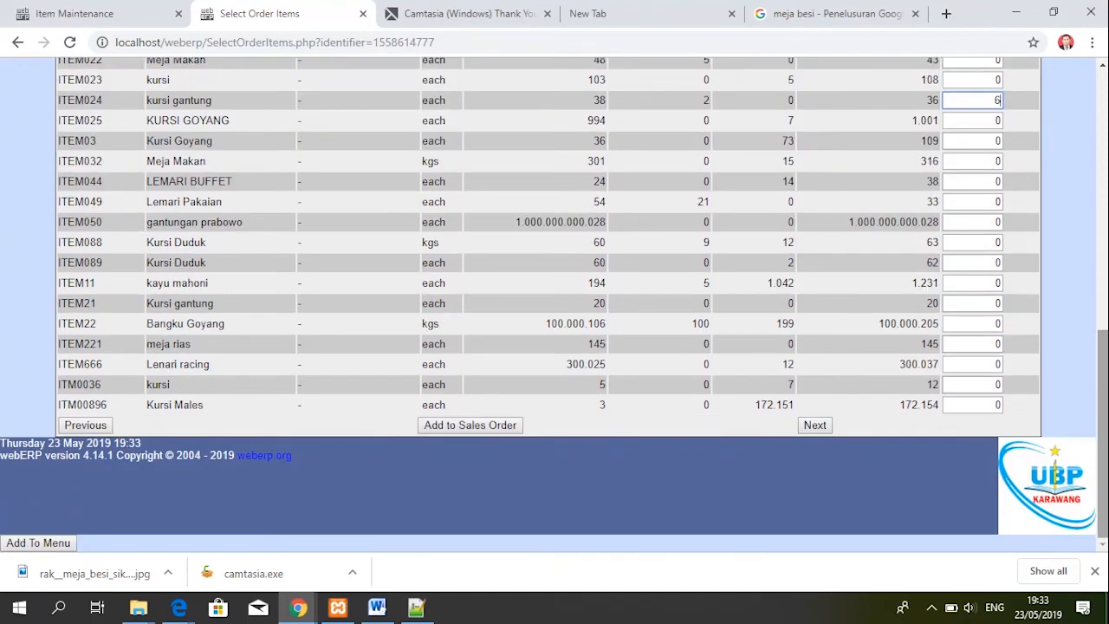
left_click(487, 424)
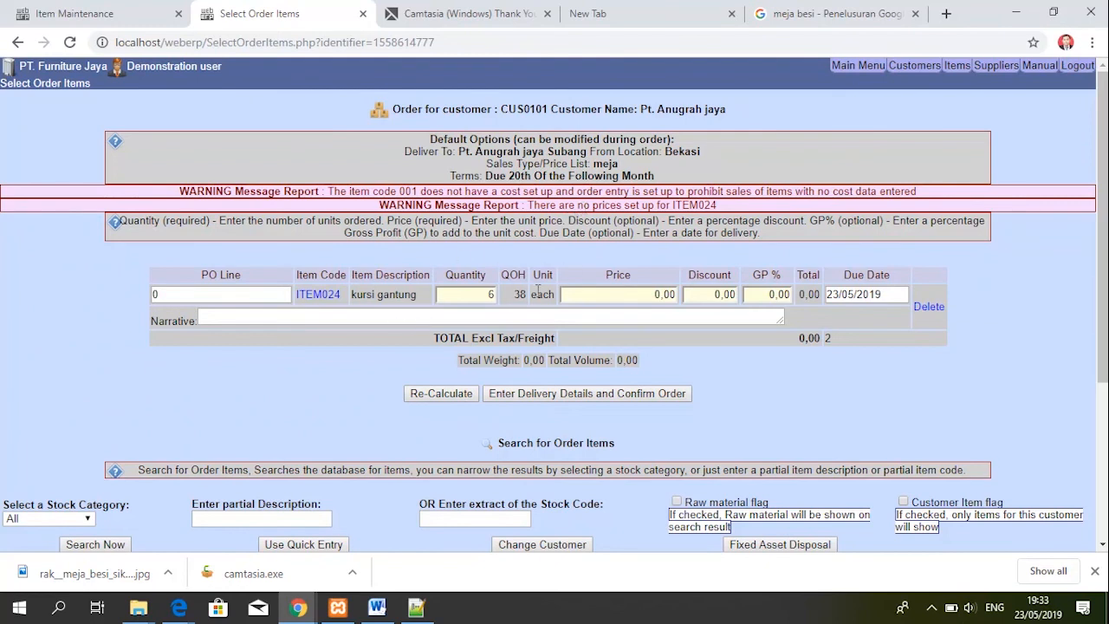
left_click(653, 296)
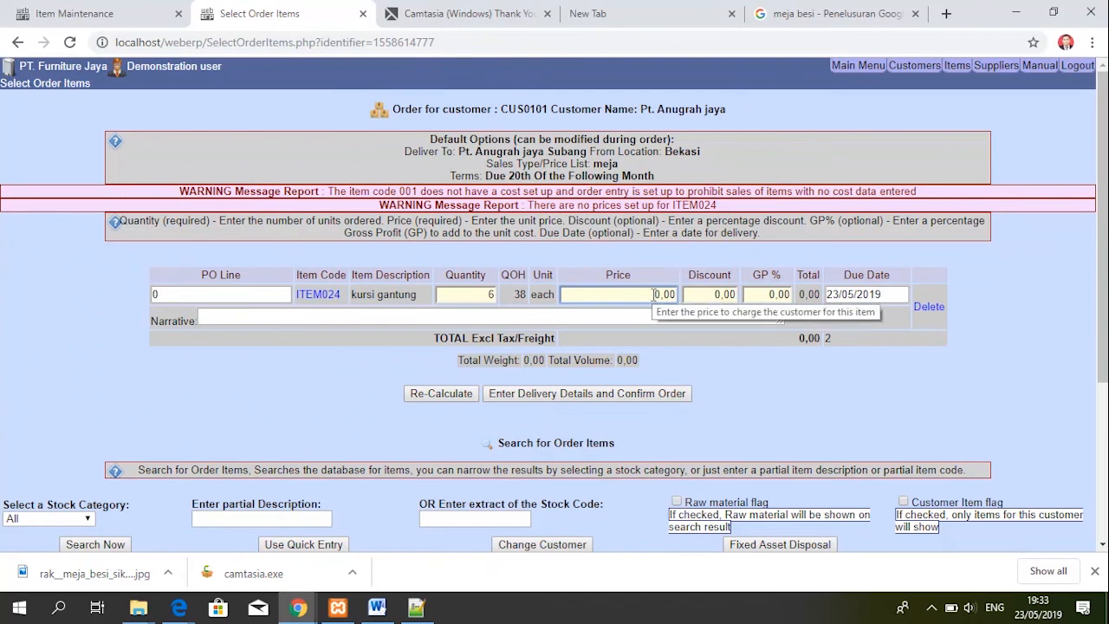
type("1")
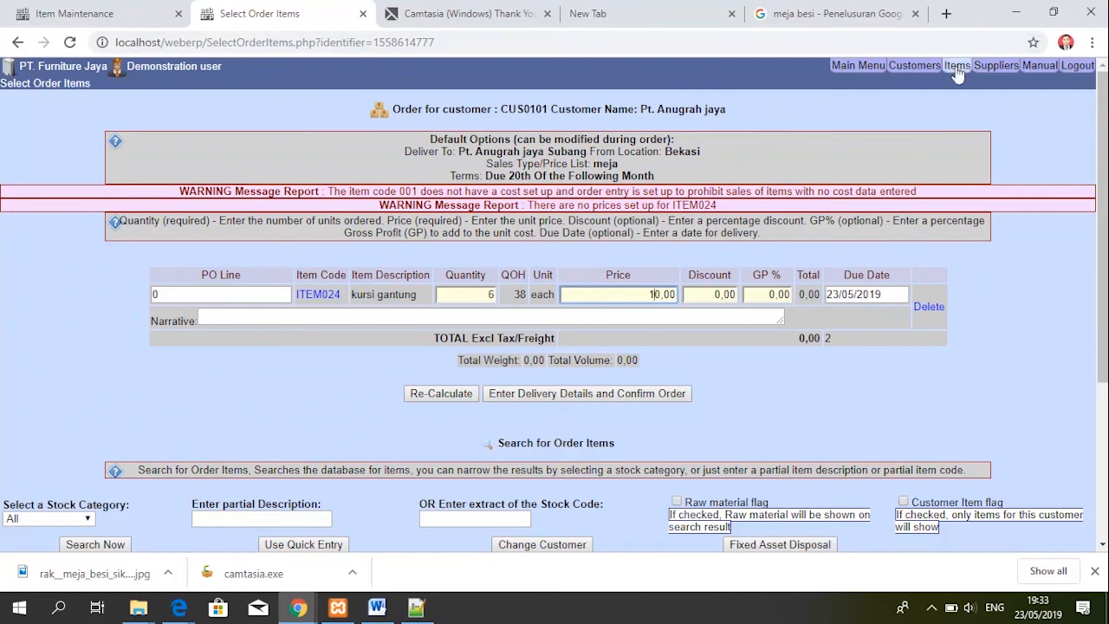
Abandon the current order and start a new sales order for the Pt. Furniture Indah jakarta branch
left_click(857, 70)
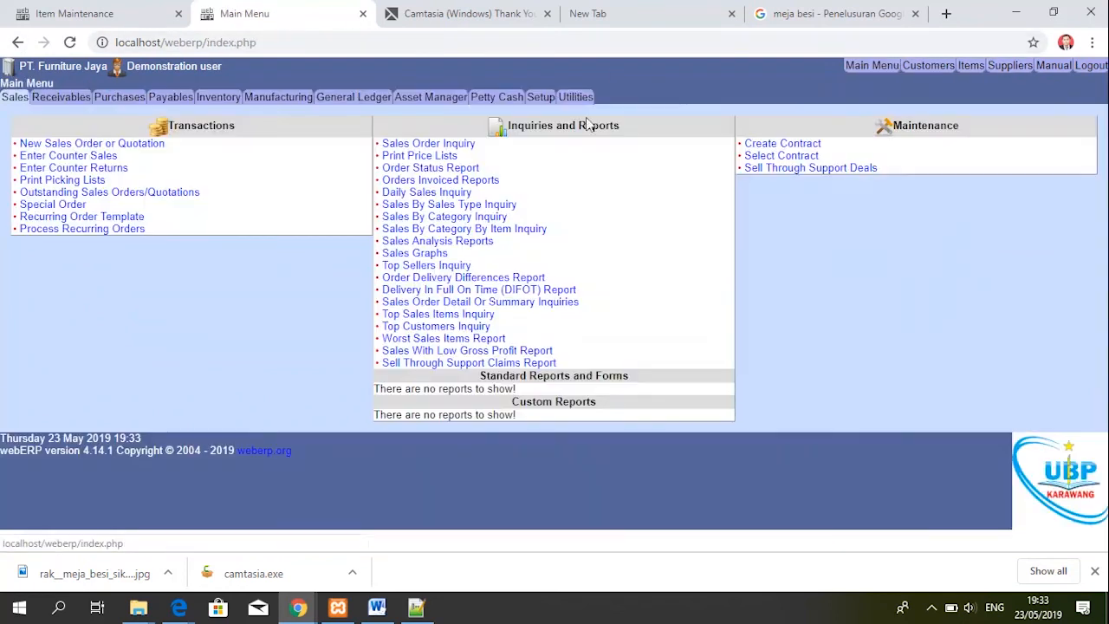
left_click(73, 145)
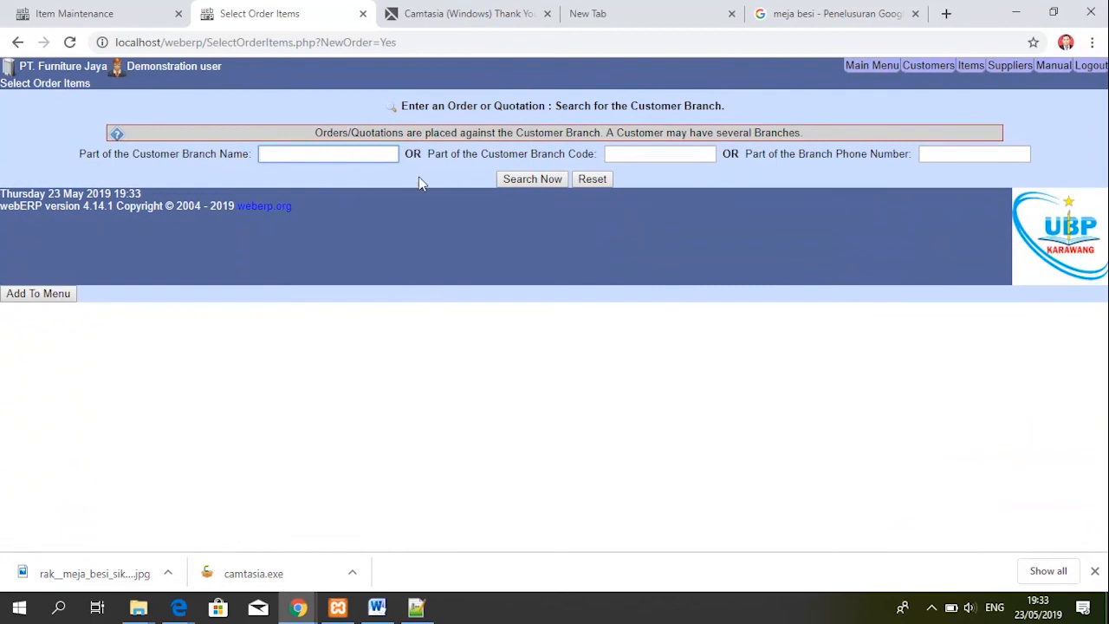
left_click(532, 179)
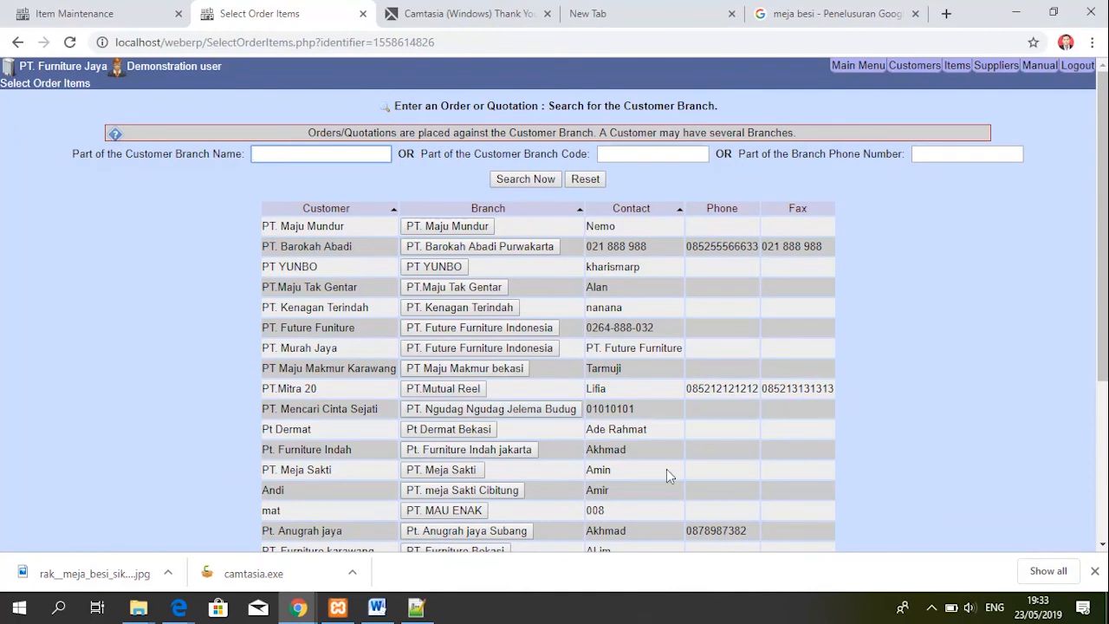
scroll(1087, 348, "down", 1)
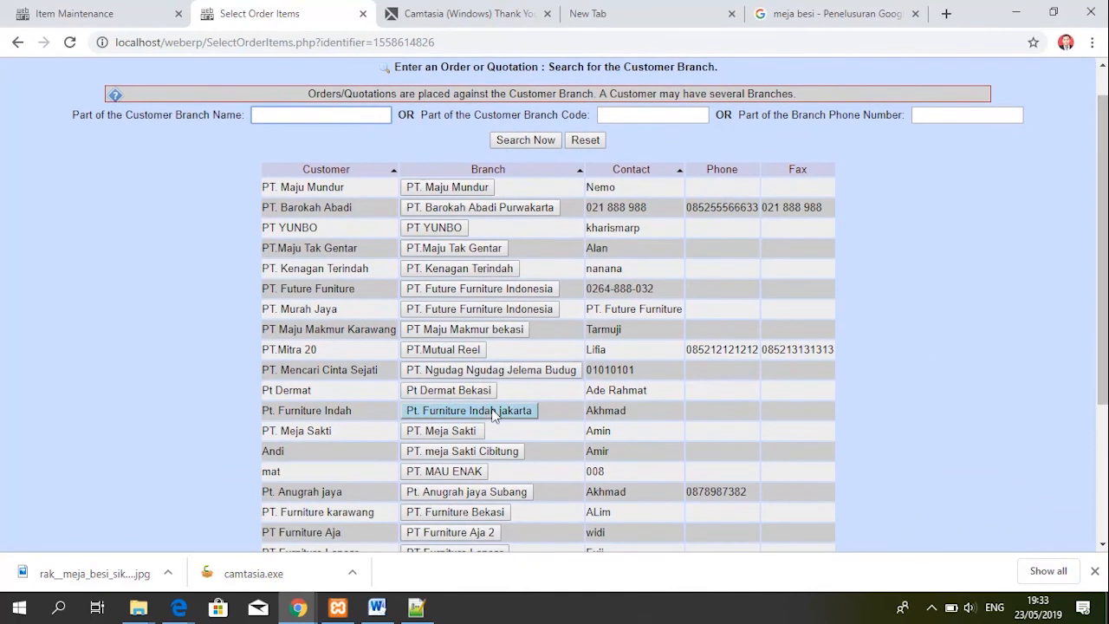
left_click(483, 412)
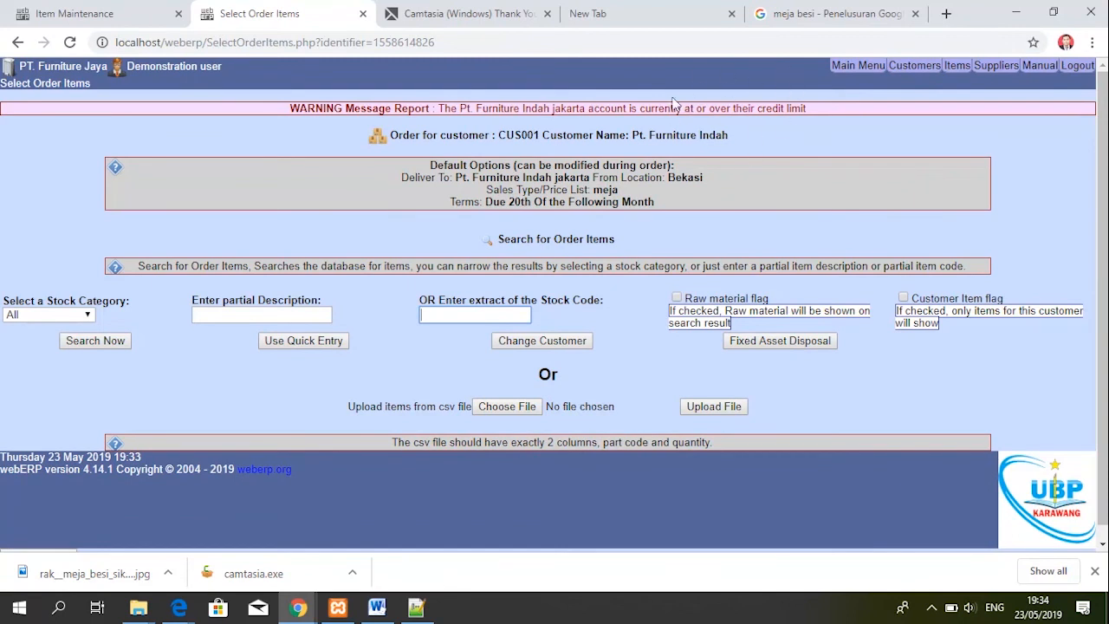
Go back to the customer branch search and select Pt. Anugrah jaya Subang for the new sales order
left_click(18, 42)
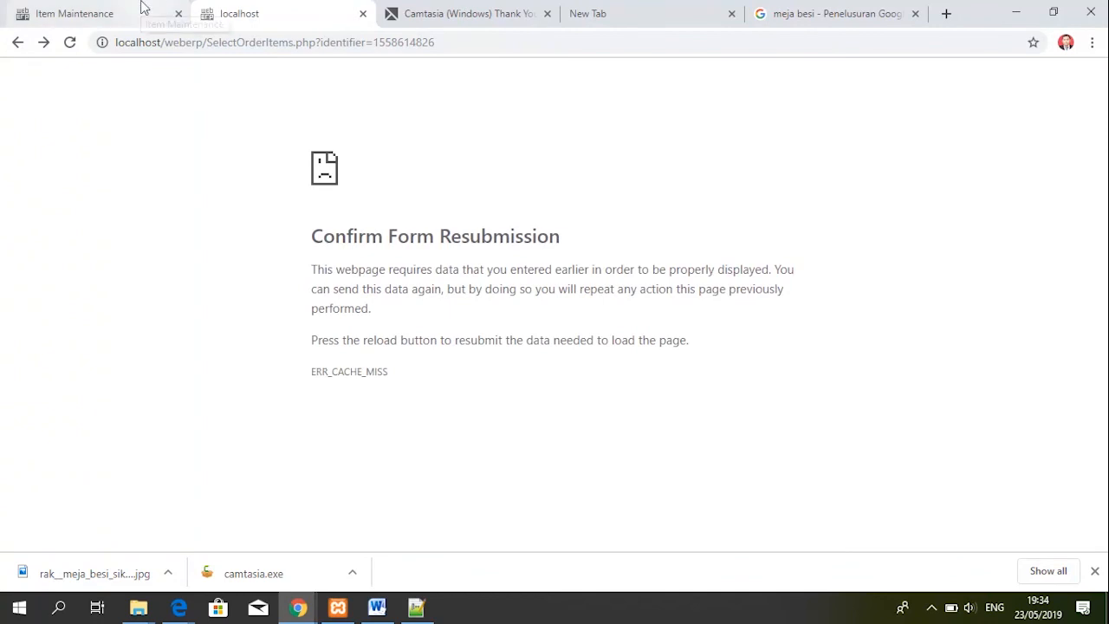
left_click(143, 10)
left_click(272, 12)
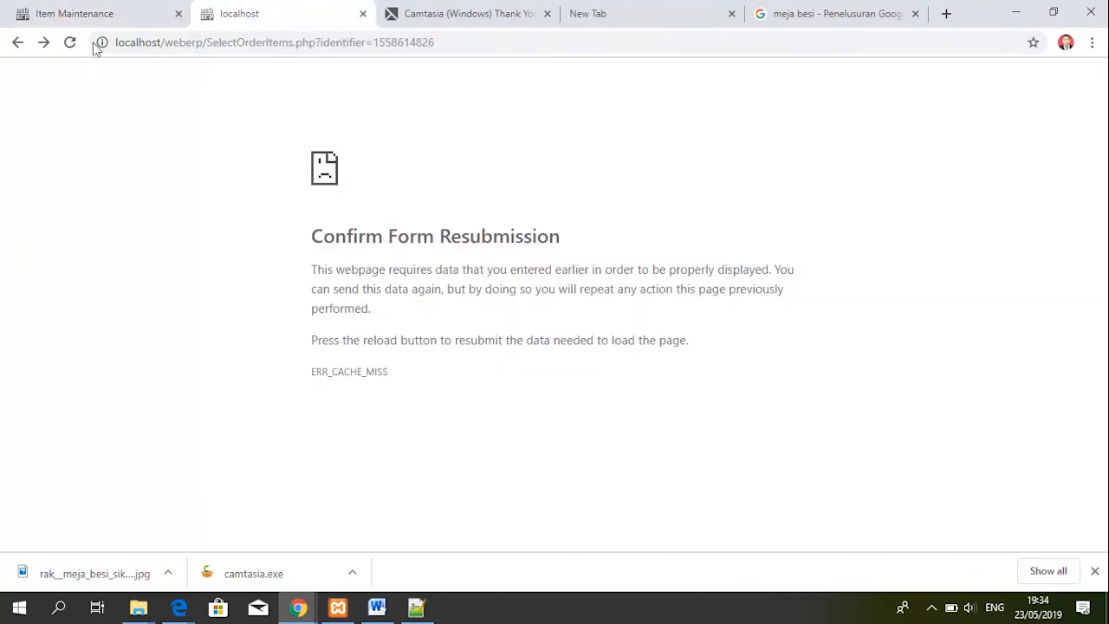
left_click(18, 43)
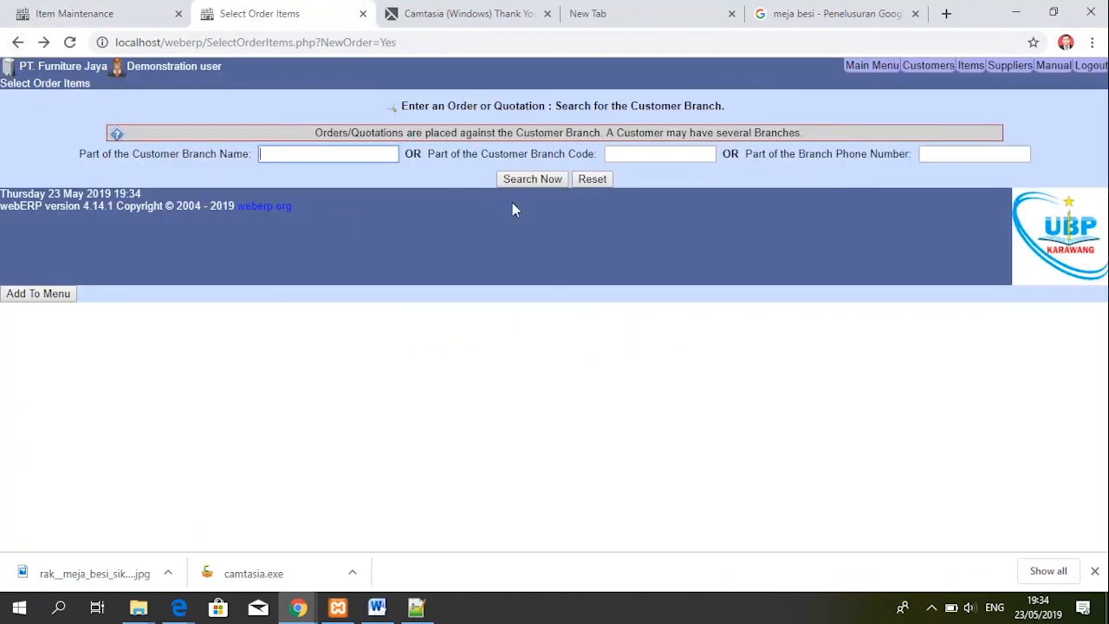
left_click(516, 180)
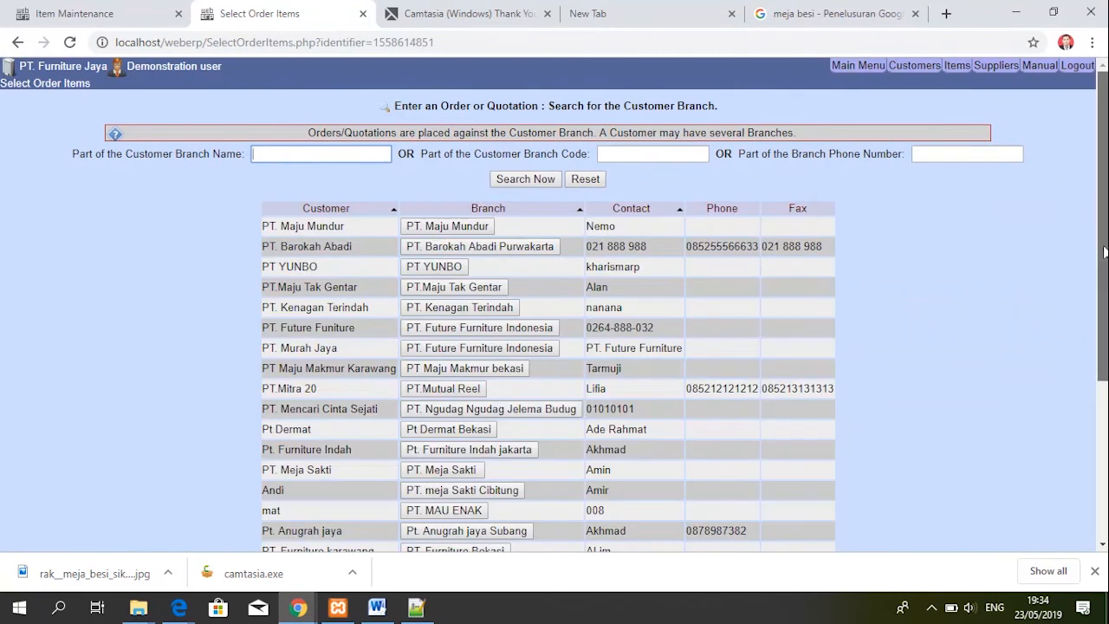
scroll(1105, 252, "down", 3)
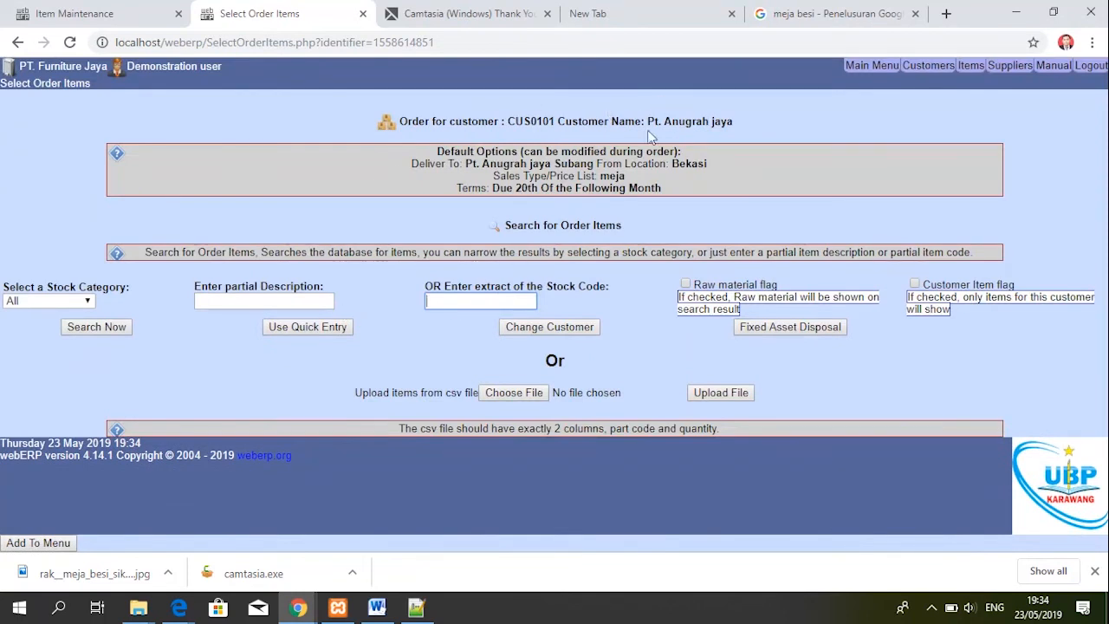
Search all stock categories and add 10 meja rias (ITEM221) to the sales order at a price of 10,00
left_click(103, 331)
left_click_drag(1104, 283, 1103, 491)
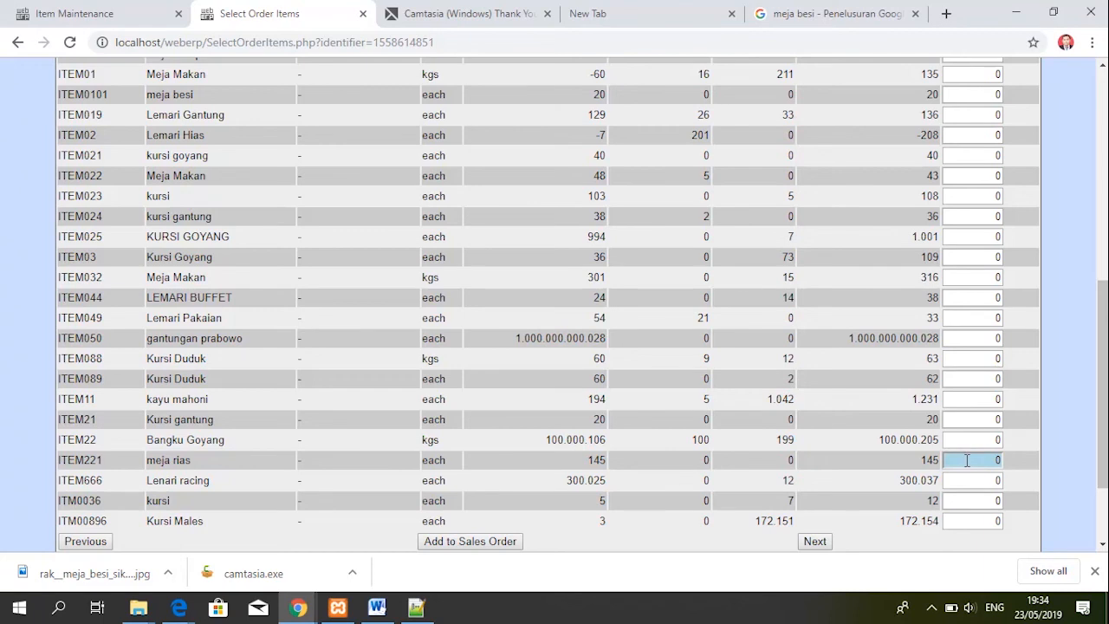
left_click(971, 460)
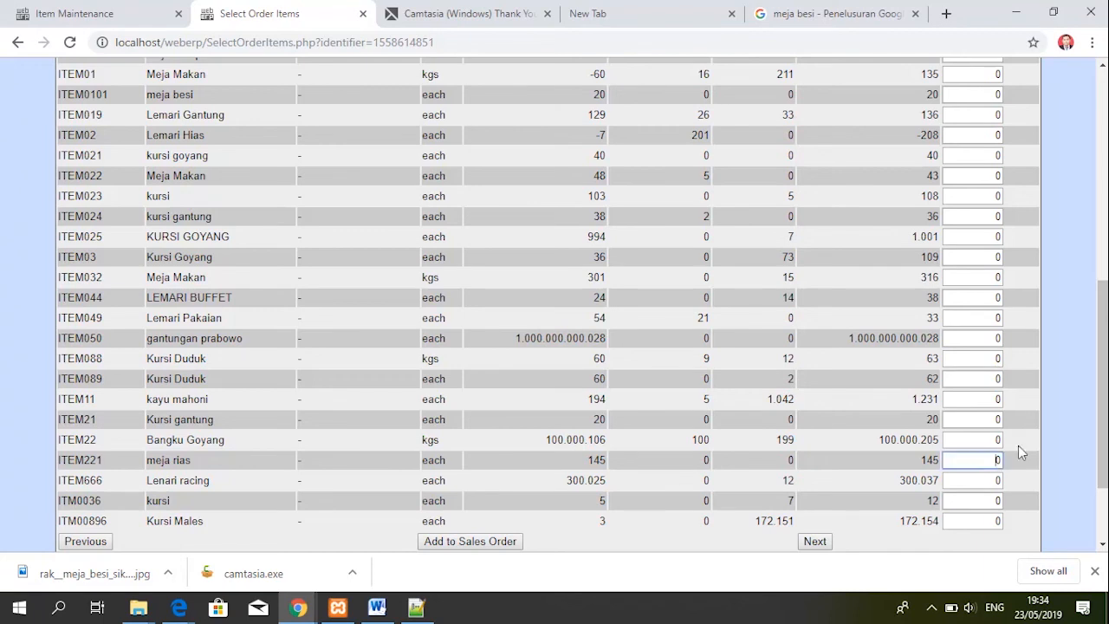
left_click(497, 541)
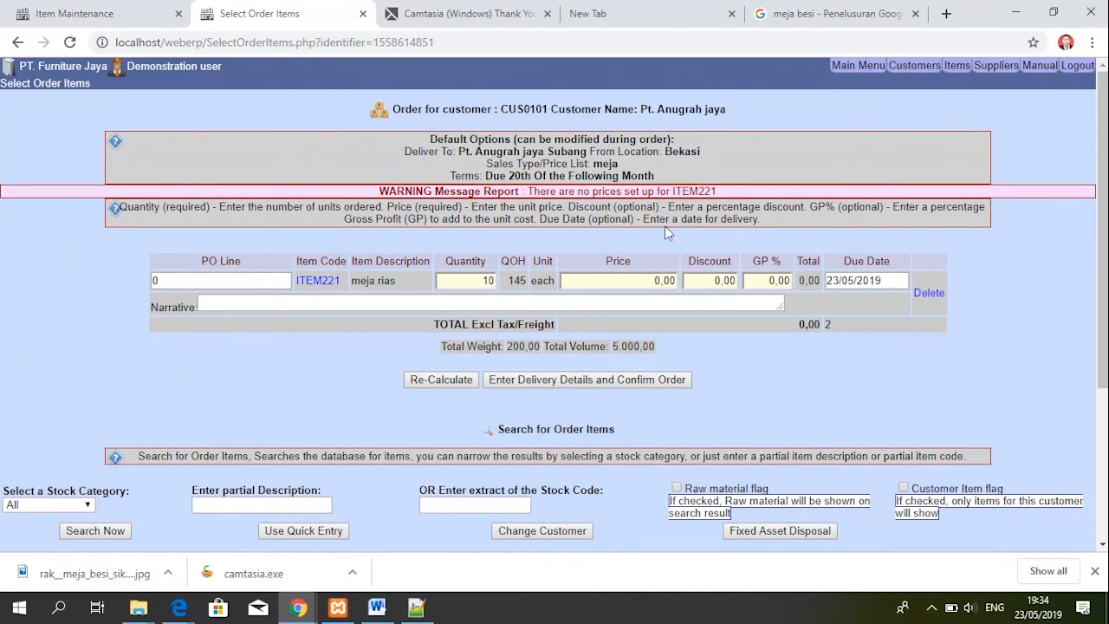
left_click(655, 283)
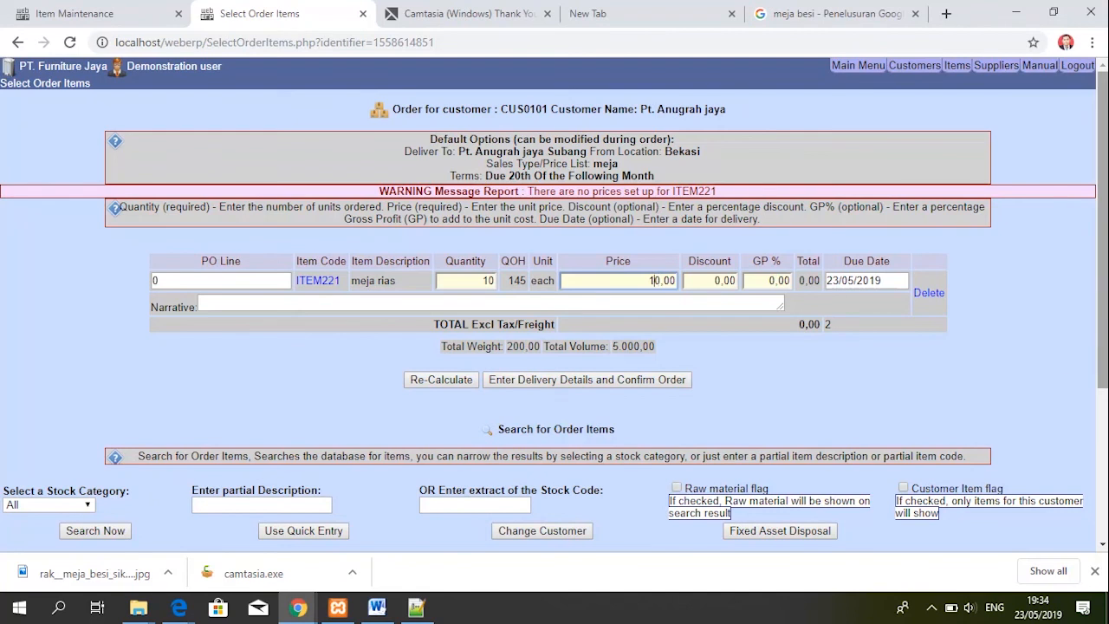
Proceed to the order's delivery details, review them unchanged and place the order
left_click(561, 382)
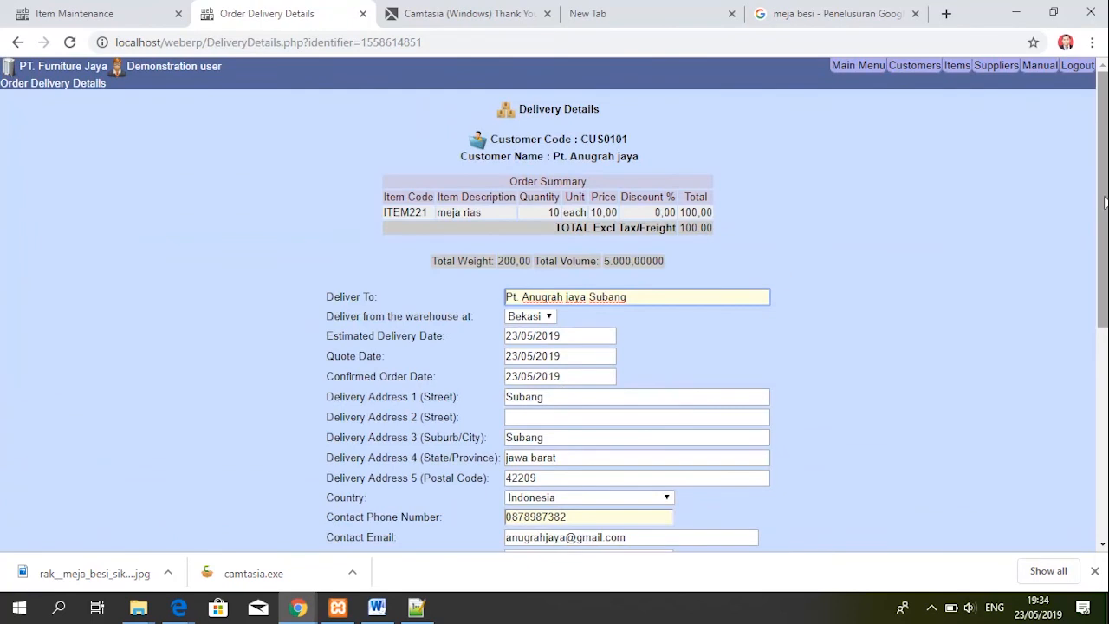
left_click_drag(1102, 203, 1103, 369)
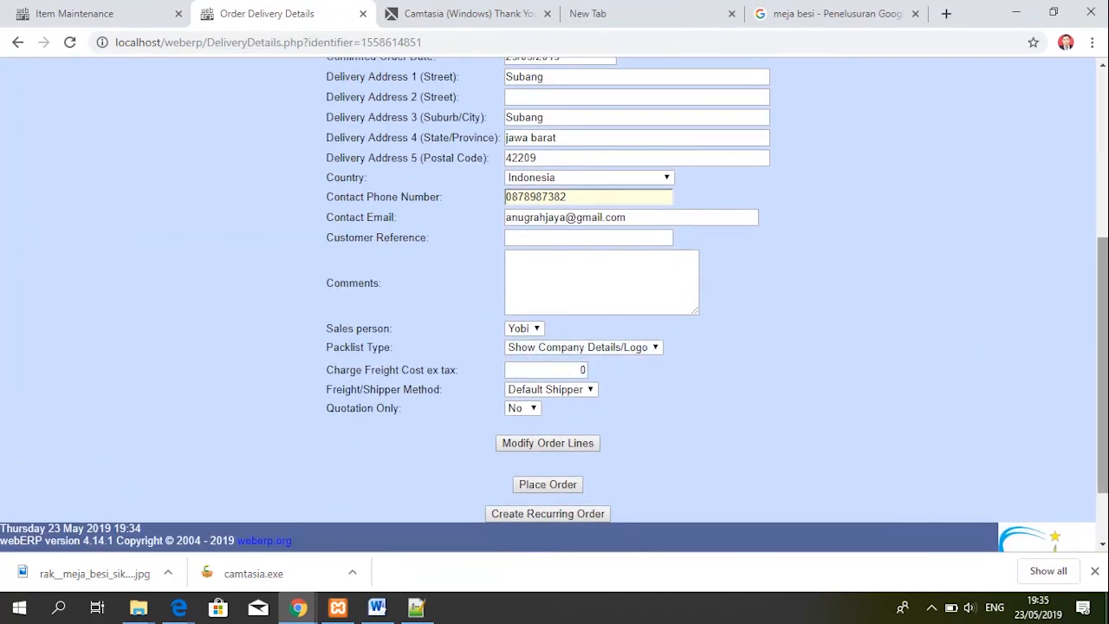
left_click_drag(1106, 329, 1105, 218)
scroll(825, 292, "down", 1)
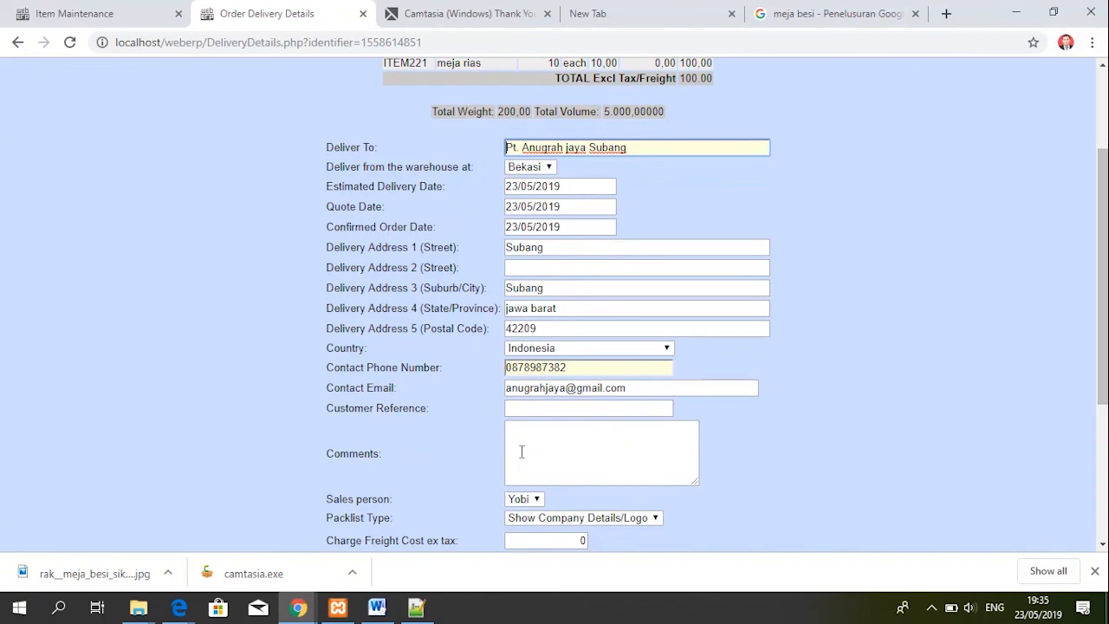
left_click_drag(1097, 301, 1104, 419)
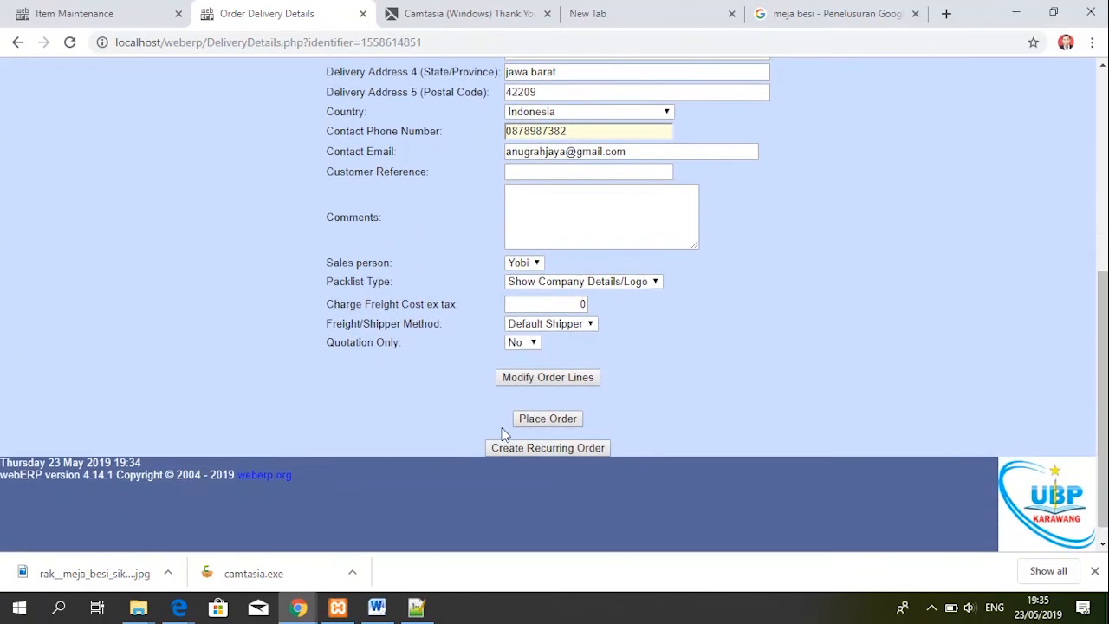
left_click(535, 423)
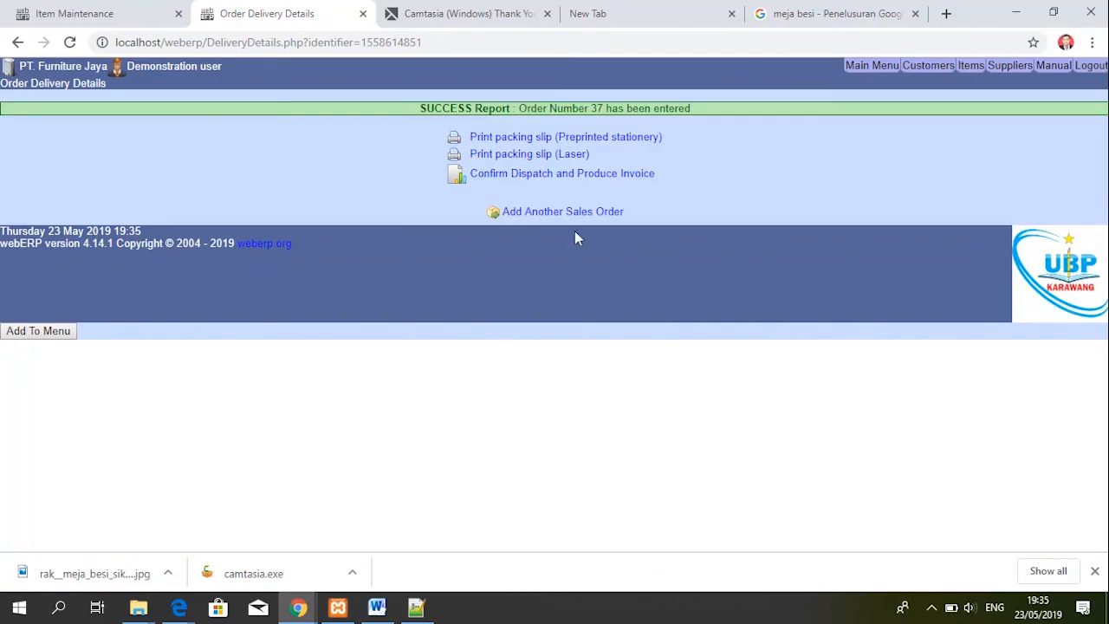
Generate the order's packing slip for preprinted stationery, view the PDF and return to the order confirmation page
left_click(552, 139)
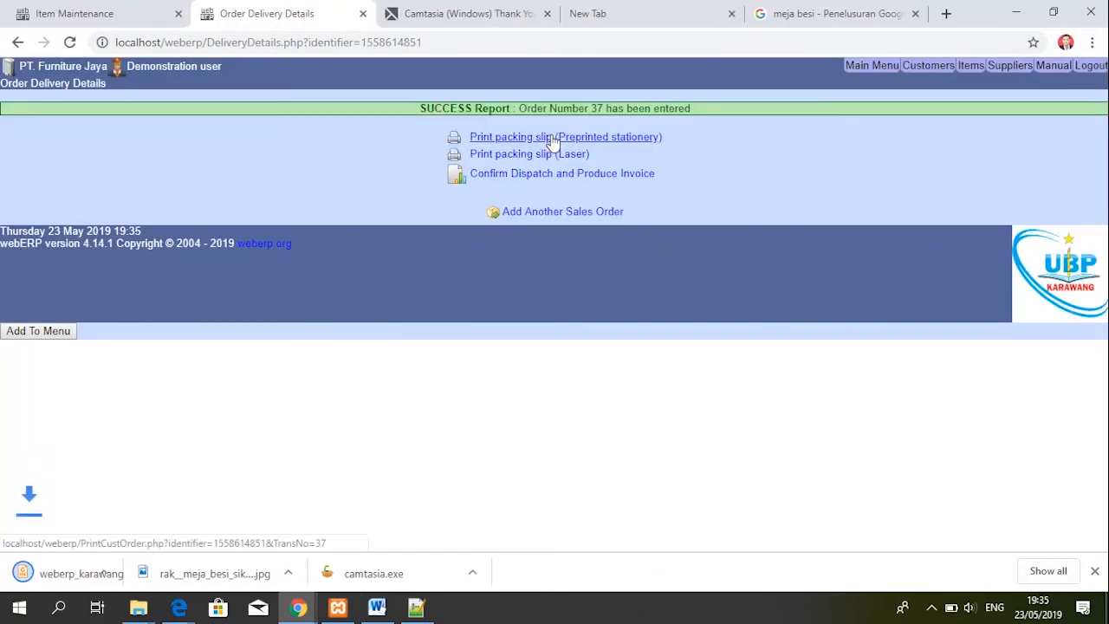
left_click(90, 577)
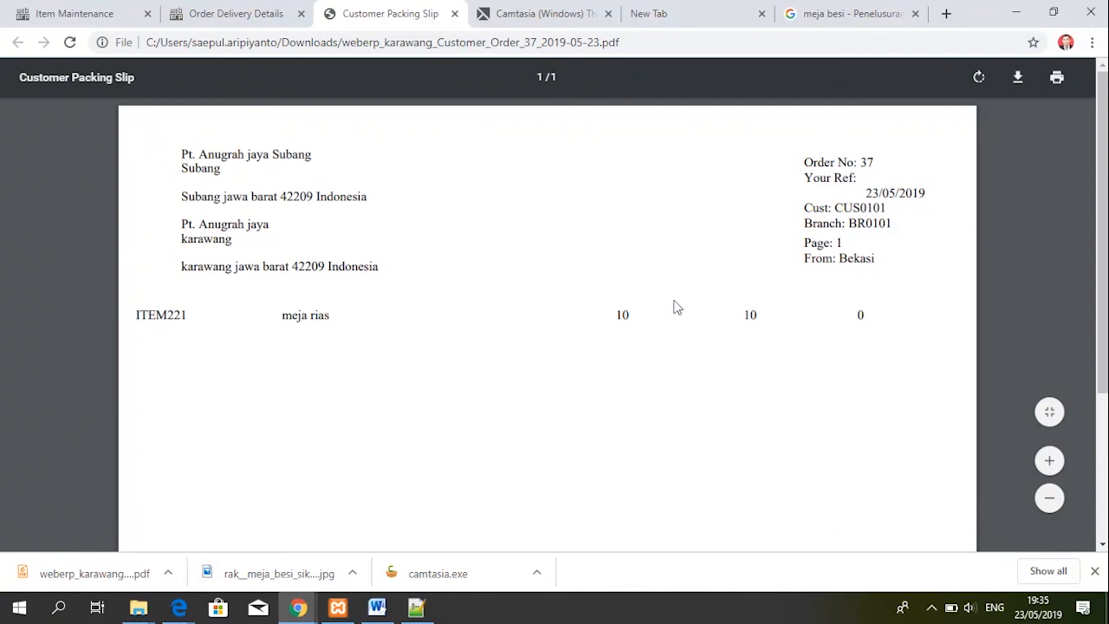
scroll(1037, 198, "down", 5)
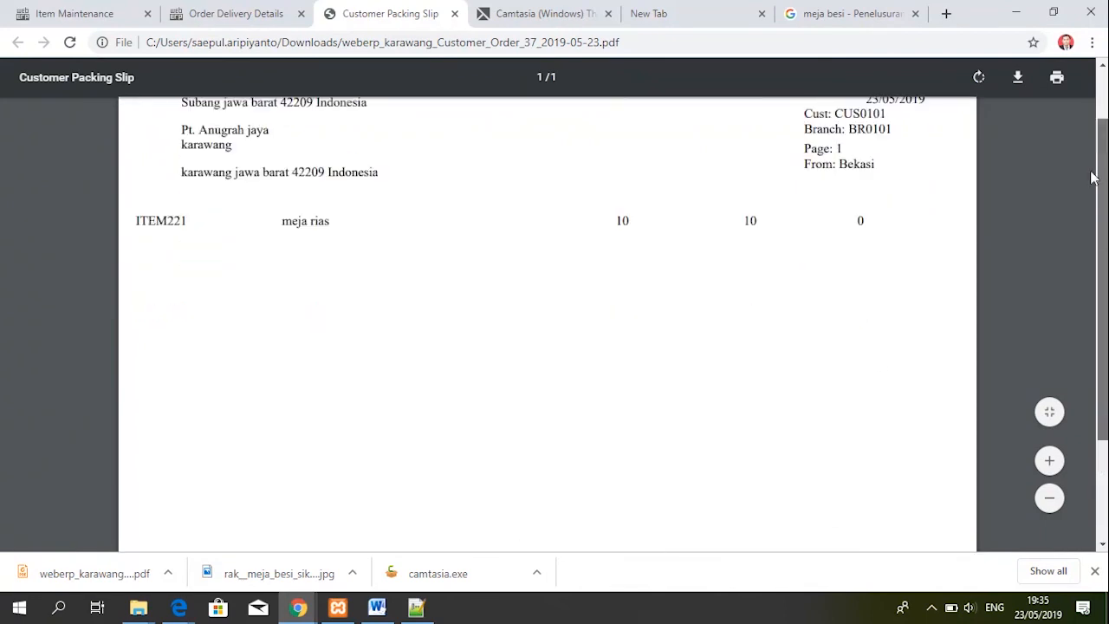
scroll(759, 136, "up", 5)
left_click(243, 14)
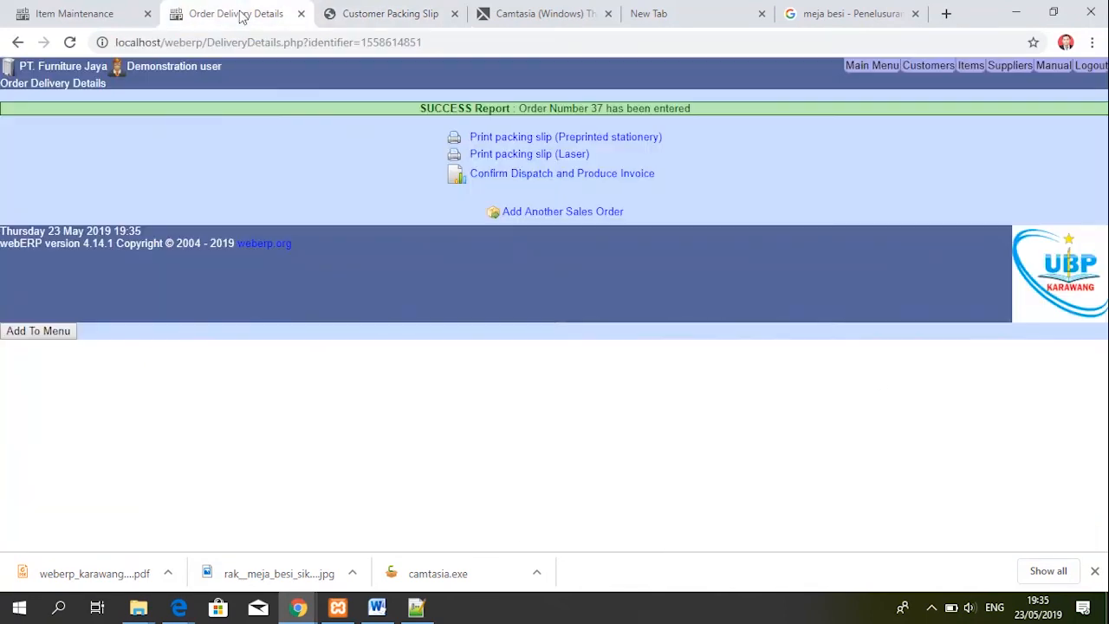
Confirm the dispatch of the 10 meja rias (ITEM221) and process the order's invoice
left_click(543, 178)
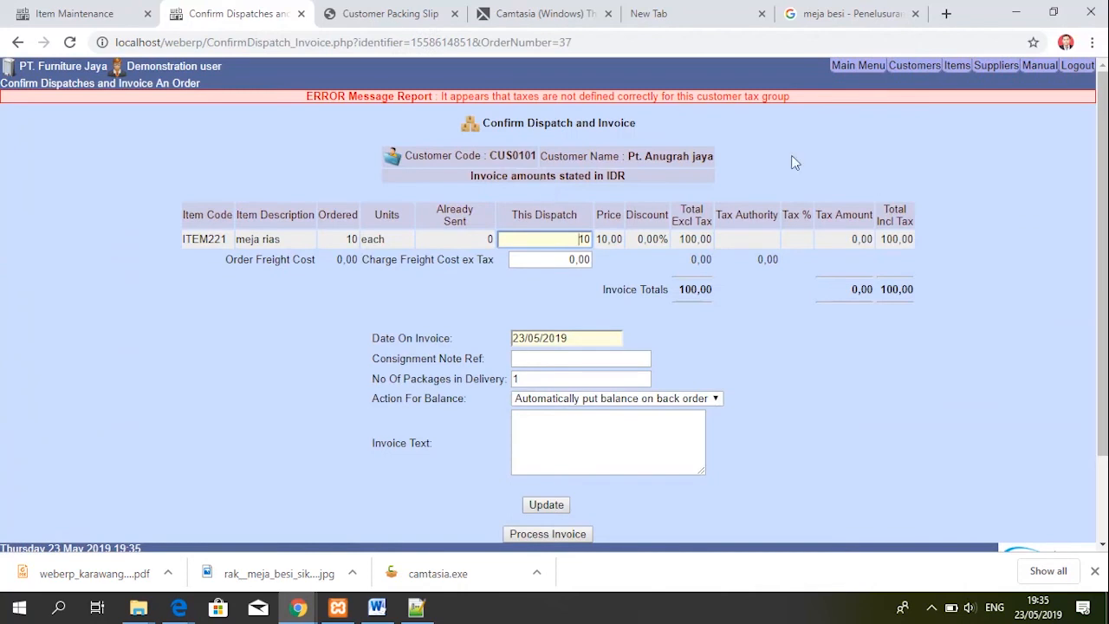
scroll(1104, 190, "down", 2)
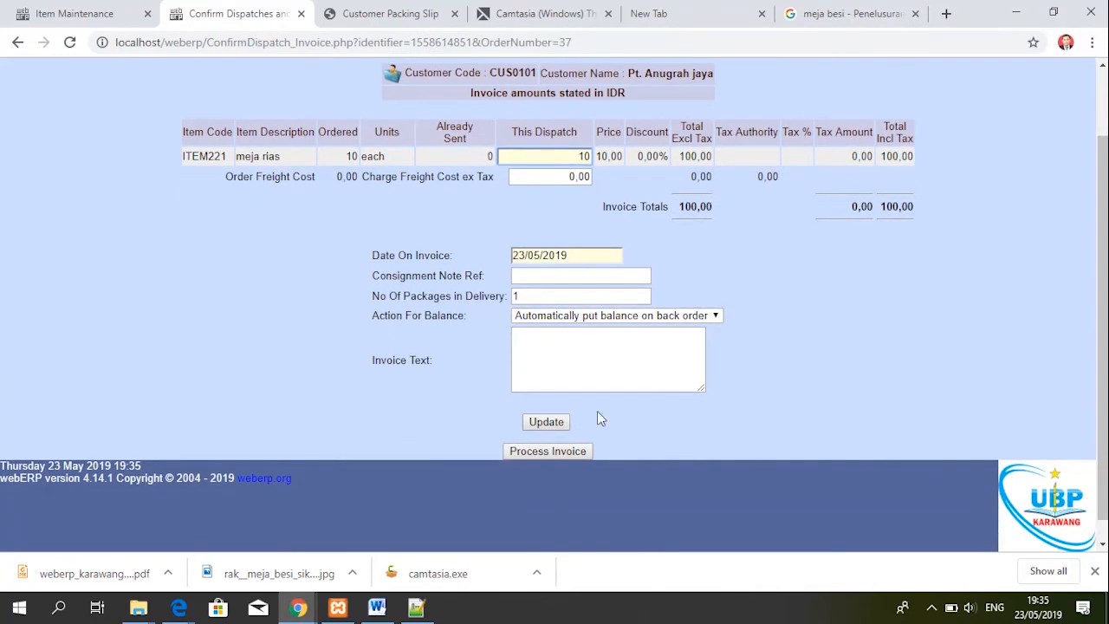
left_click(568, 457)
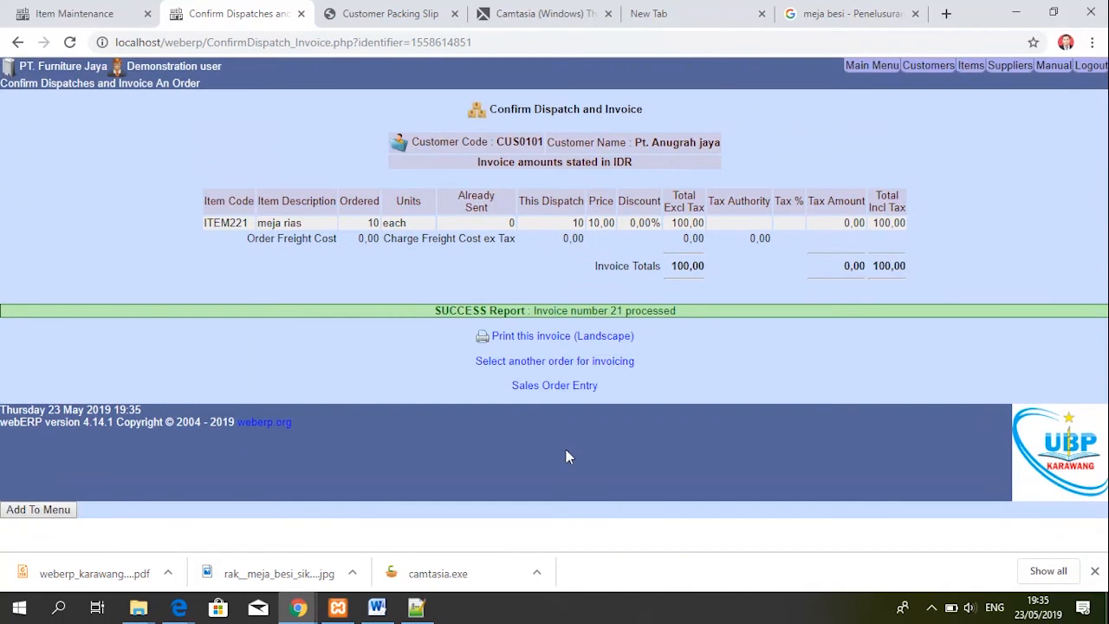
Print the processed invoice in landscape format and review the resulting sales invoice PDF
left_click(559, 340)
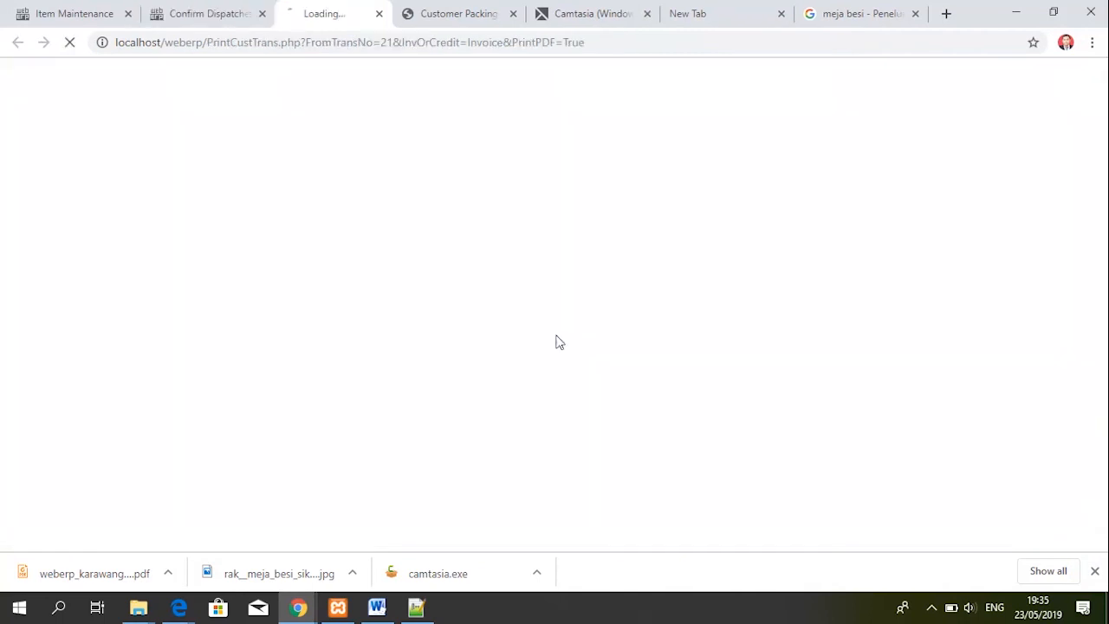
left_click(84, 573)
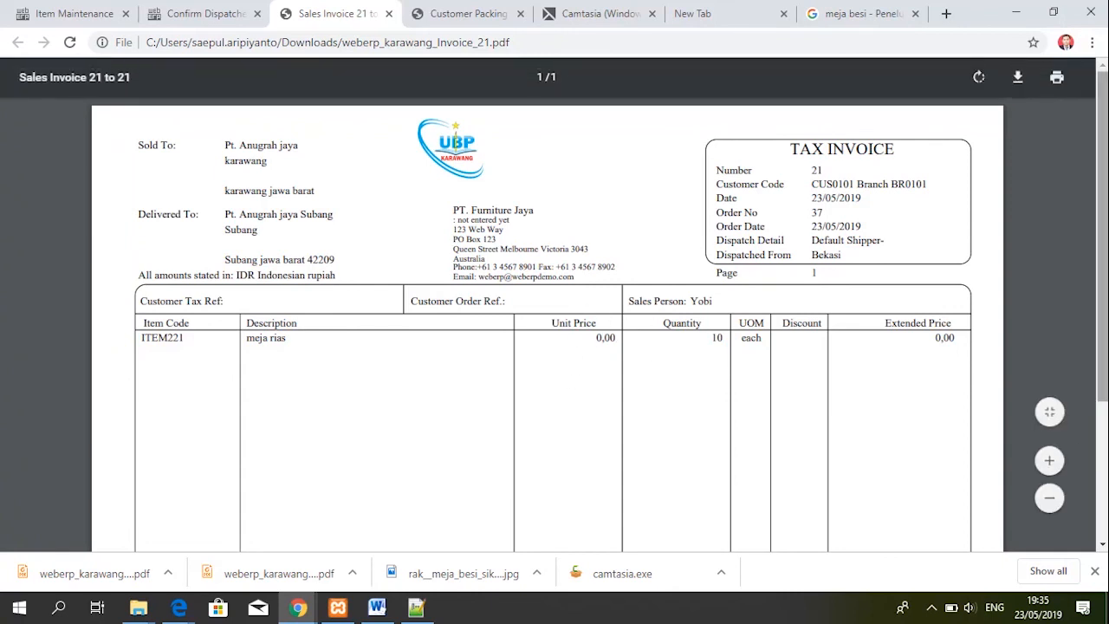
scroll(467, 284, "down", 3)
scroll(467, 284, "up", 3)
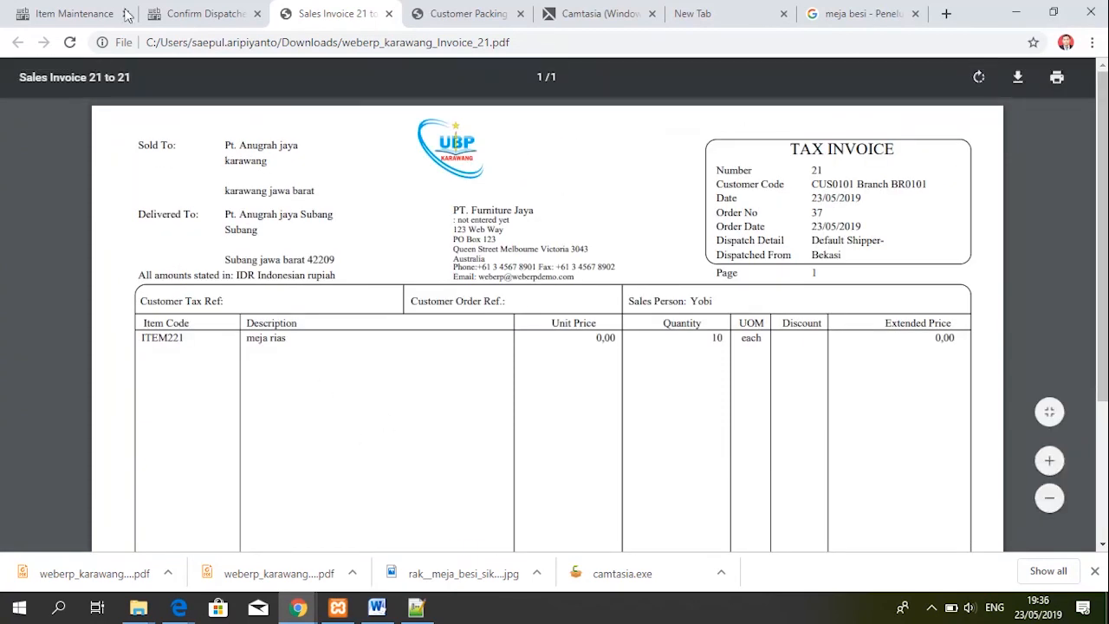
Start a new purchase order from the Purchases module, list all suppliers and select PT. Cat OKe (SIP002)
left_click(84, 18)
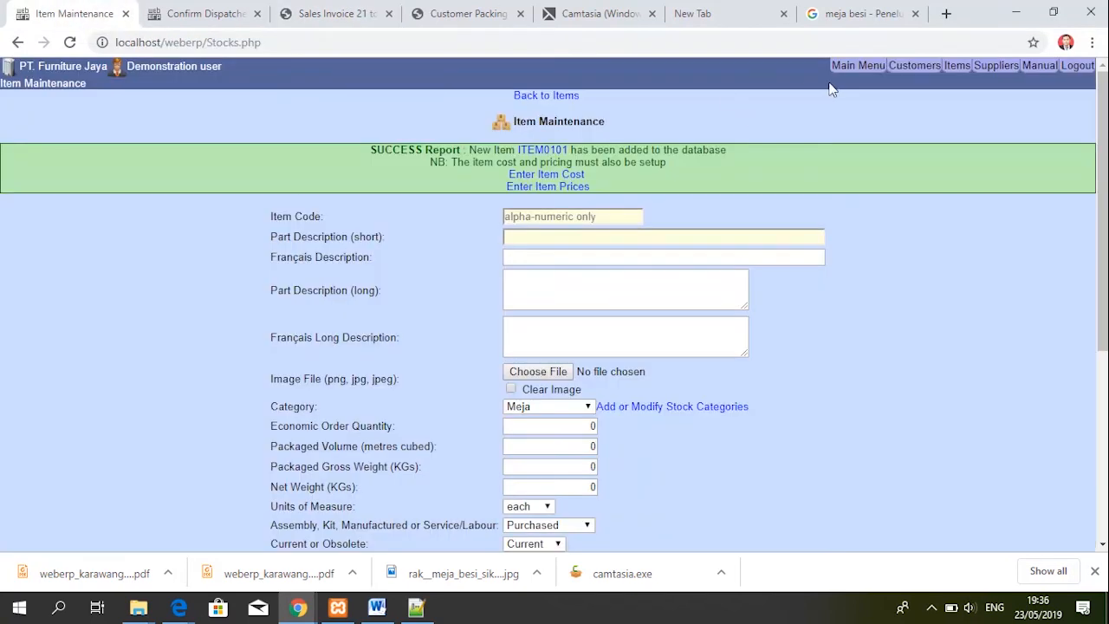
left_click(851, 70)
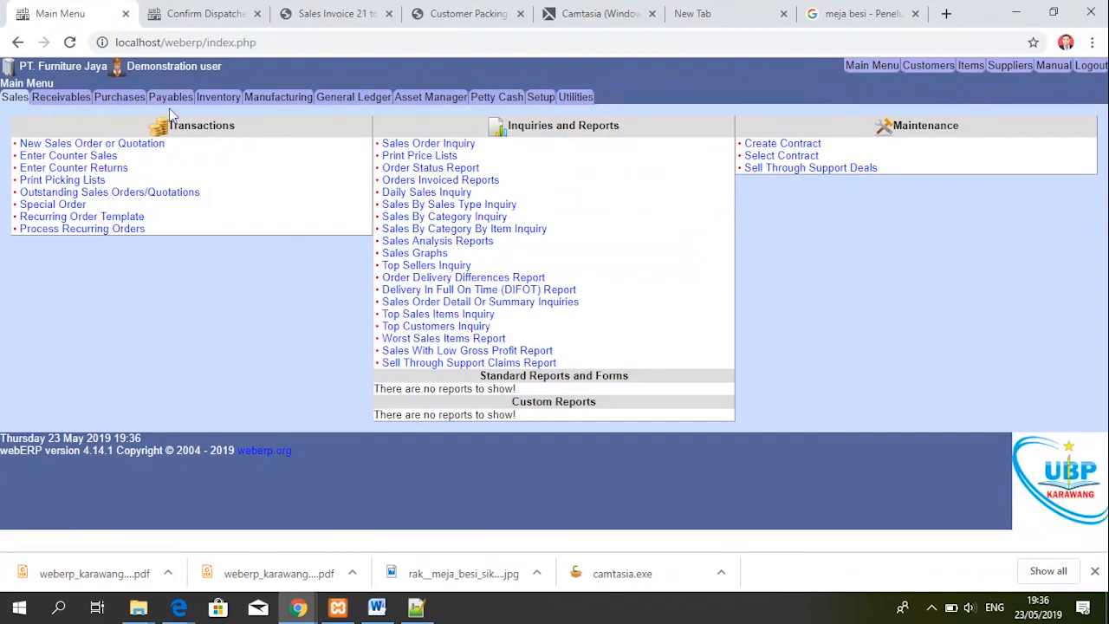
left_click(106, 102)
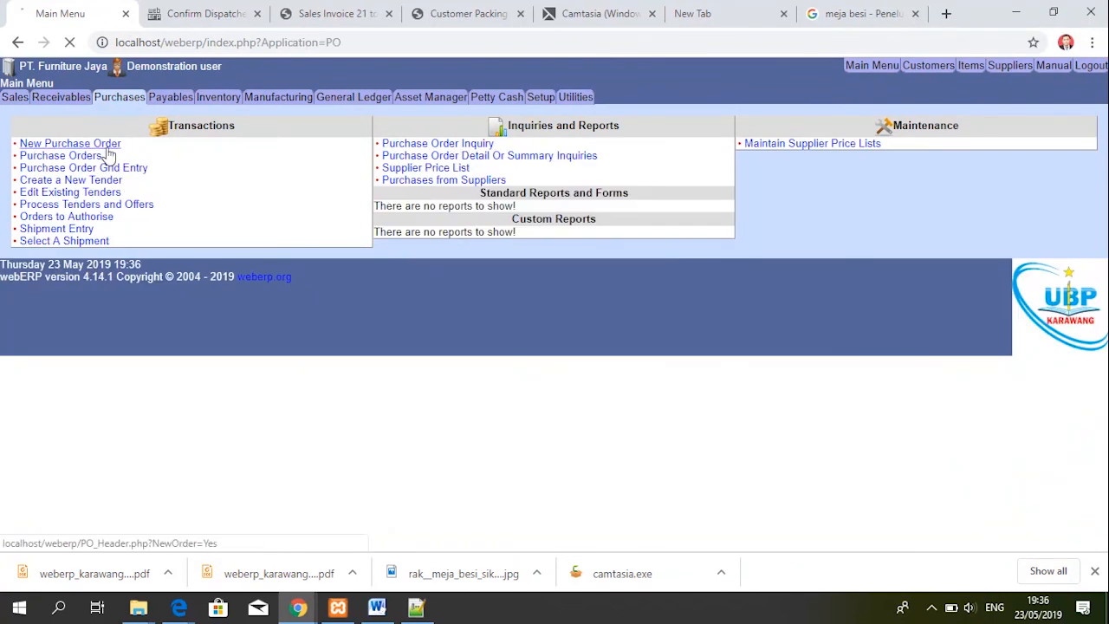
left_click(108, 149)
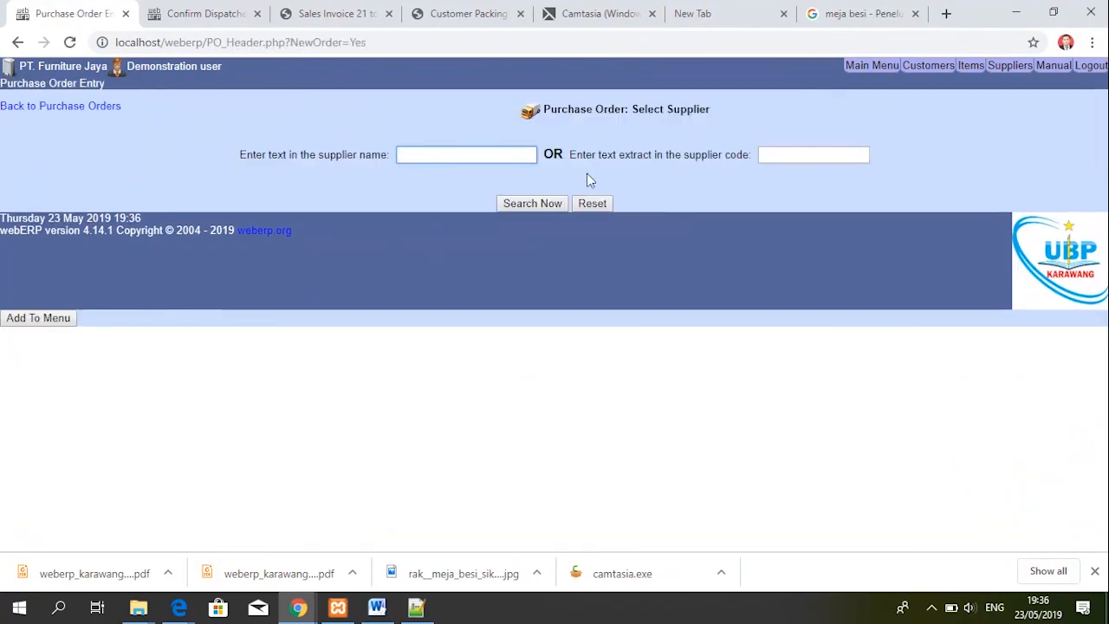
left_click(546, 202)
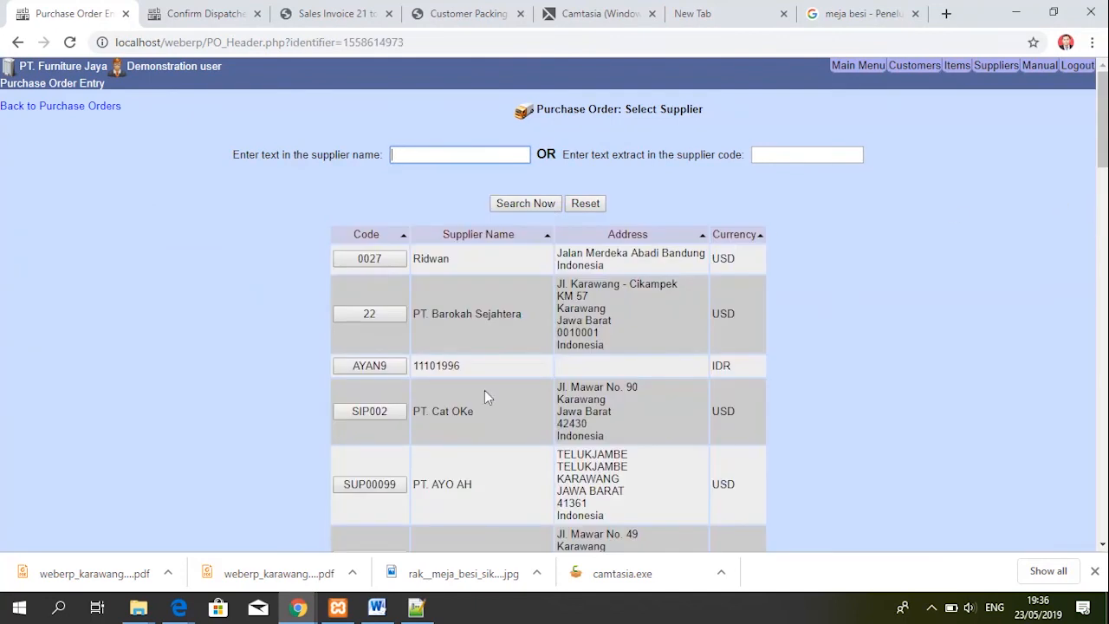
left_click(391, 412)
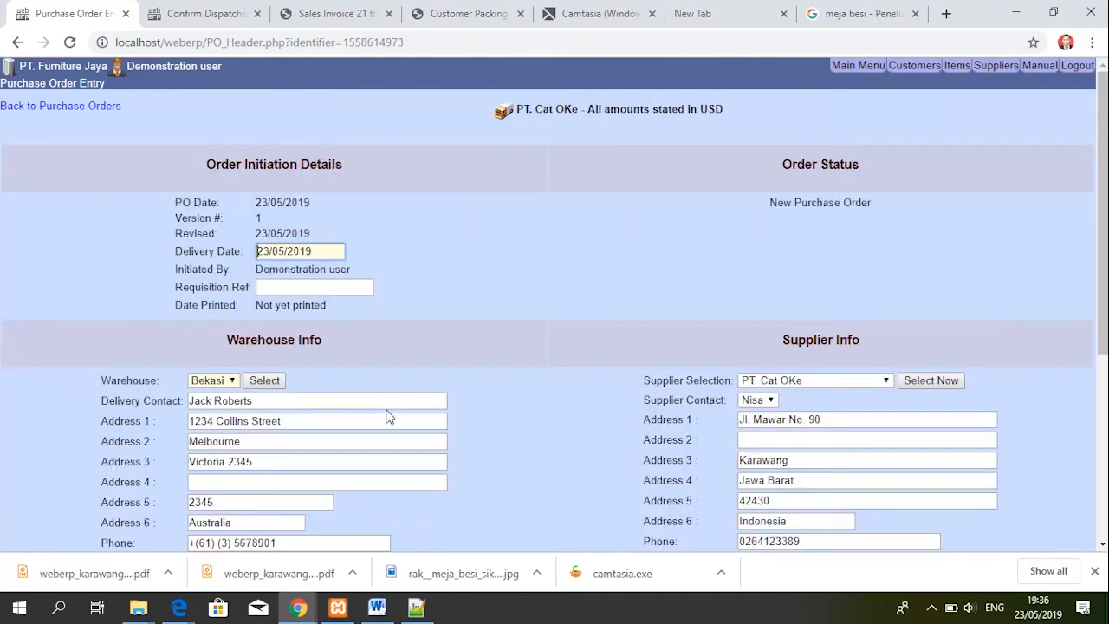
Load the Bekasi warehouse's delivery details into the purchase order header and proceed to entering line items
scroll(566, 327, "down", 2)
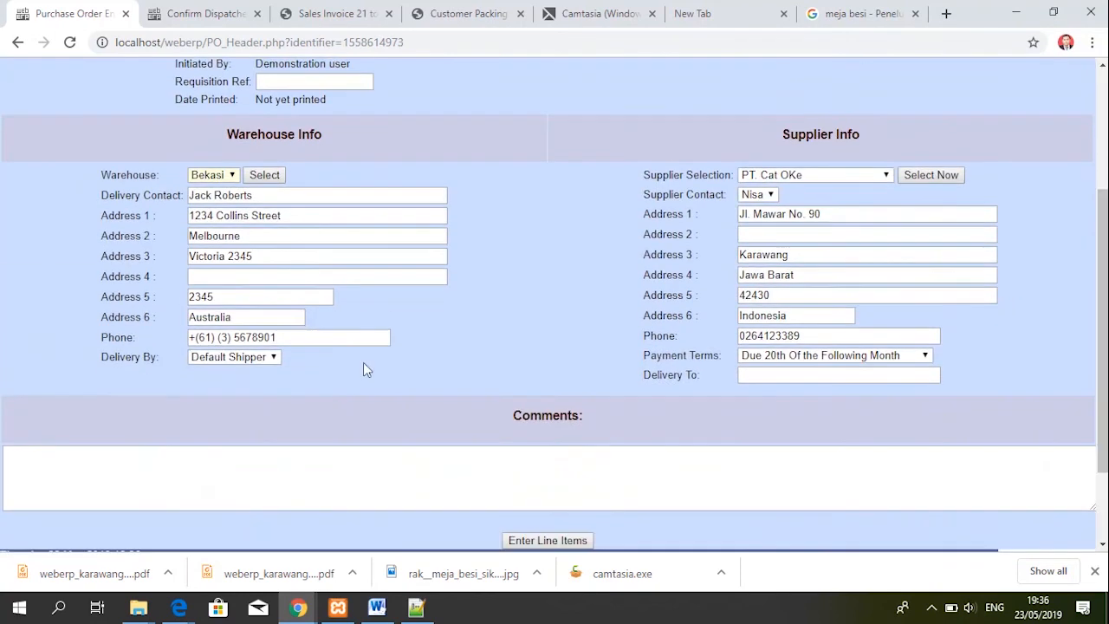
left_click(266, 176)
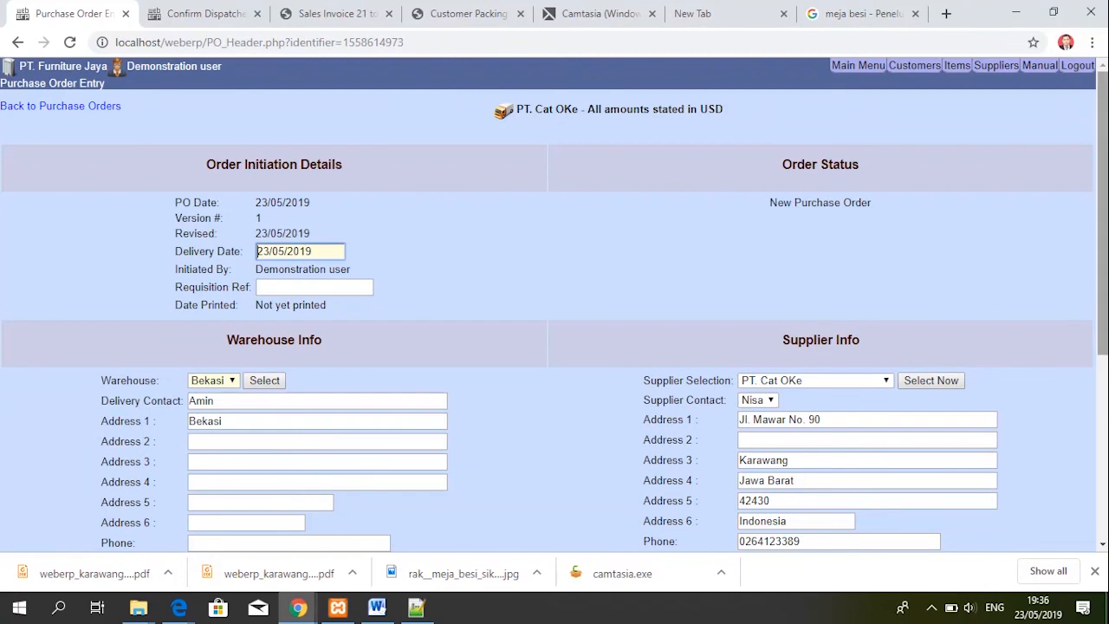
scroll(622, 469, "down", 3)
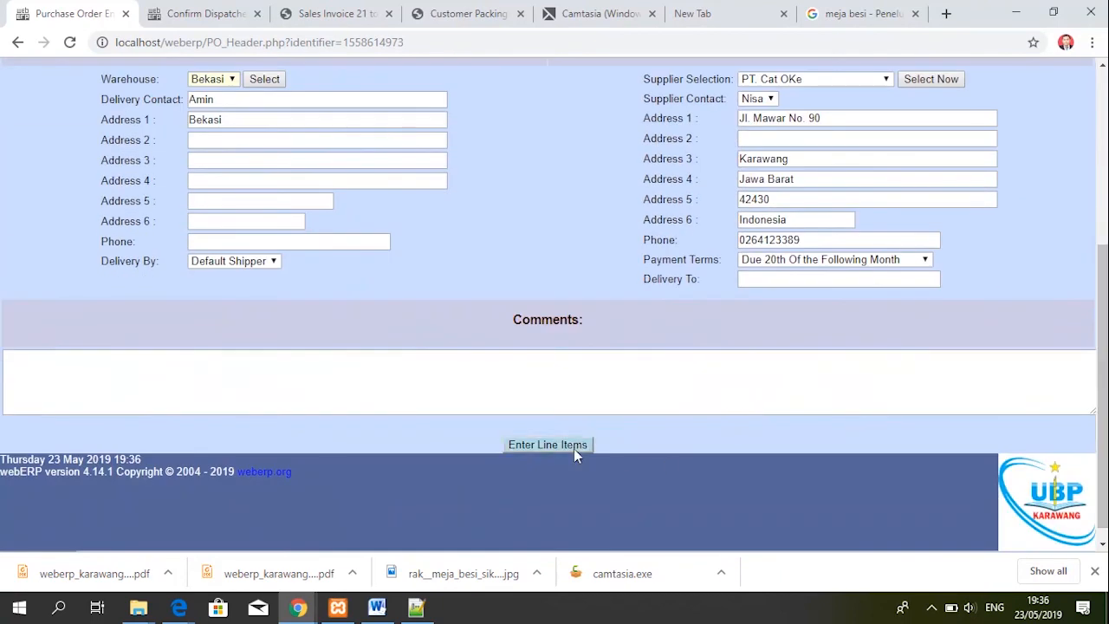
left_click(575, 453)
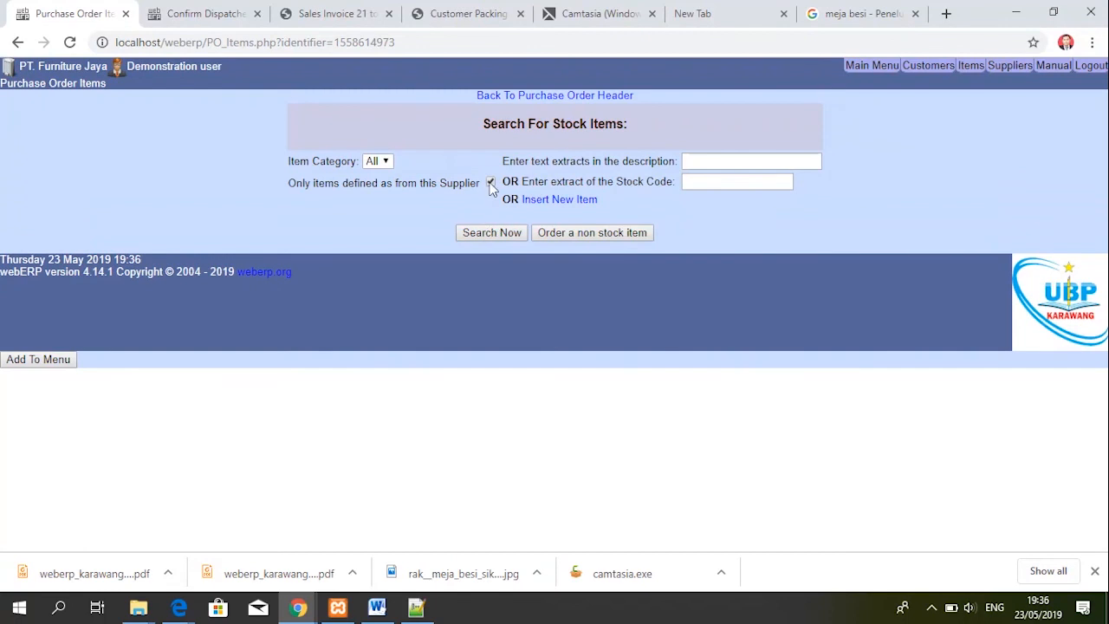
Search this supplier's items in all categories and order 10 Meja Komputer (ITEM0006) and 10 LEMARI BUFFET (ITEM044)
left_click(490, 232)
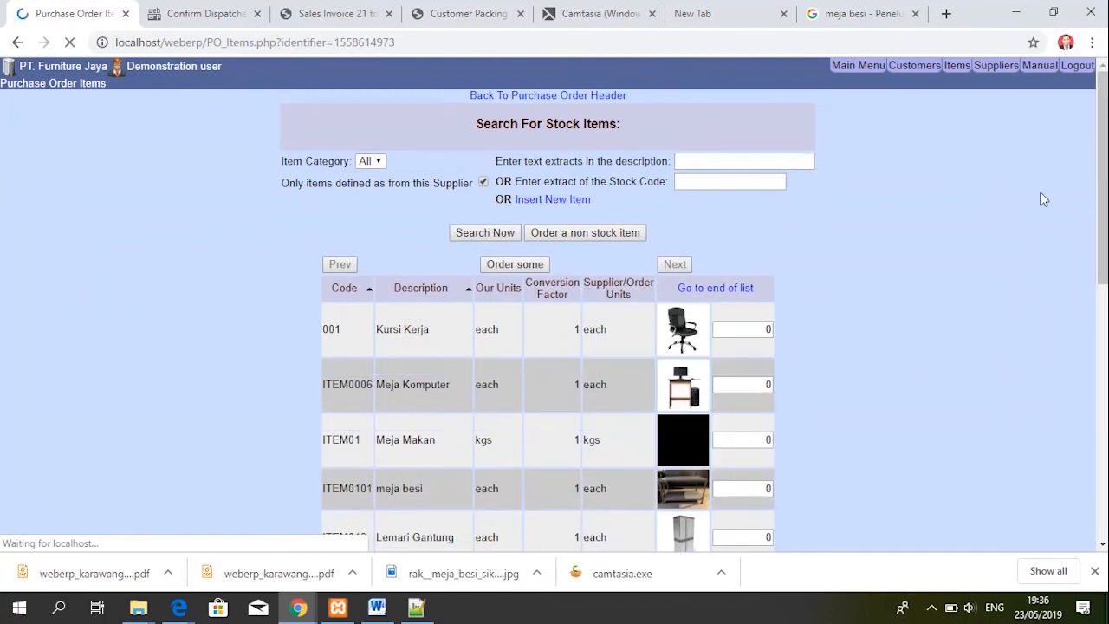
scroll(912, 257, "down", 2)
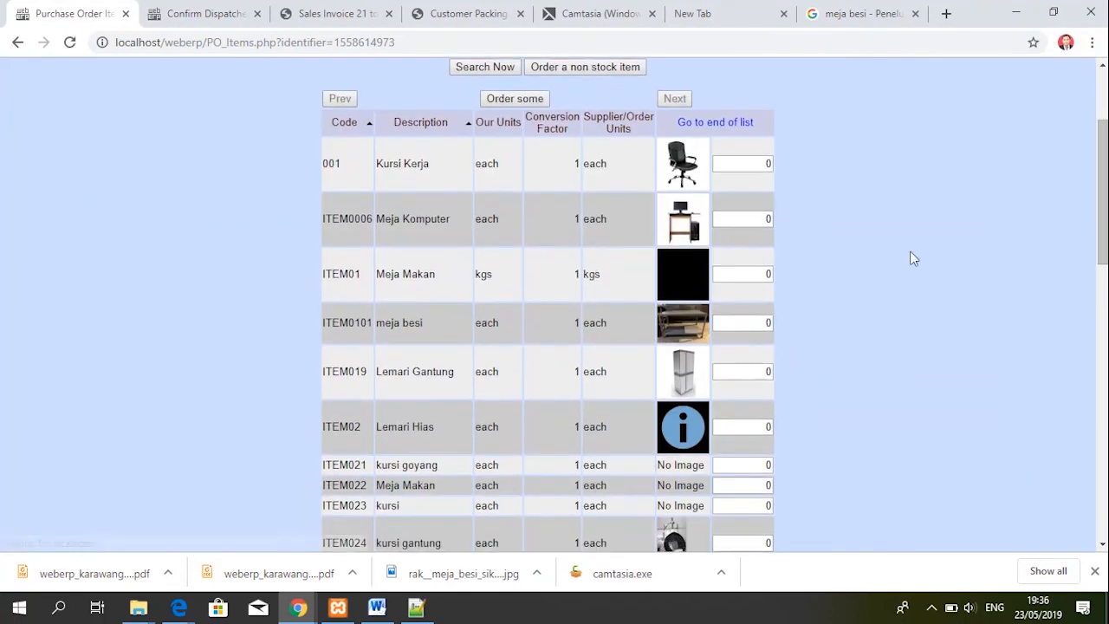
left_click(760, 220)
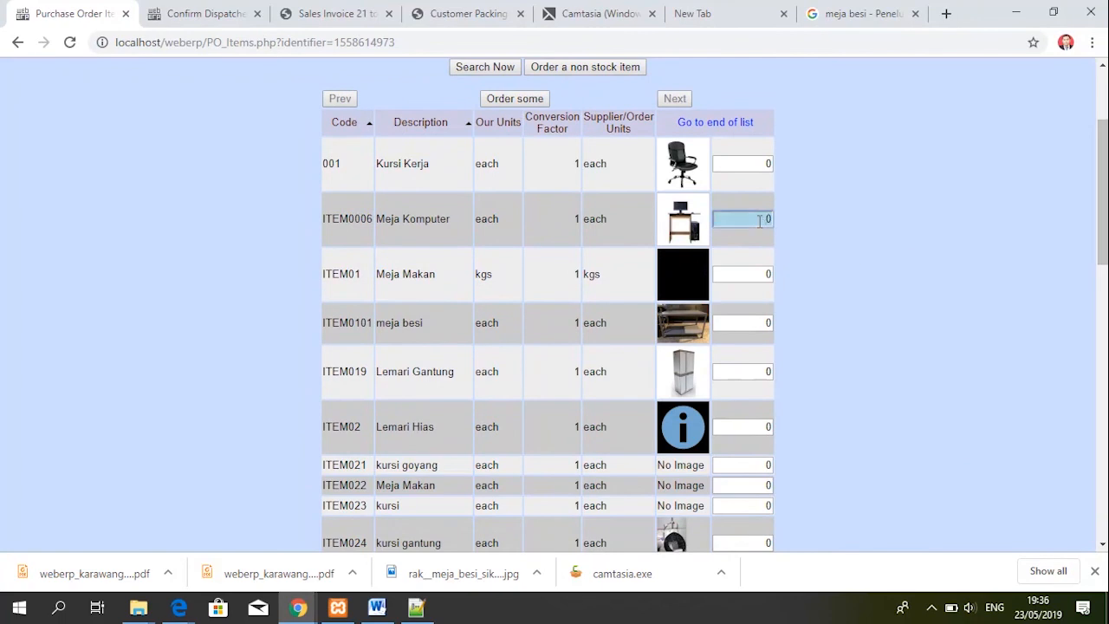
type("1")
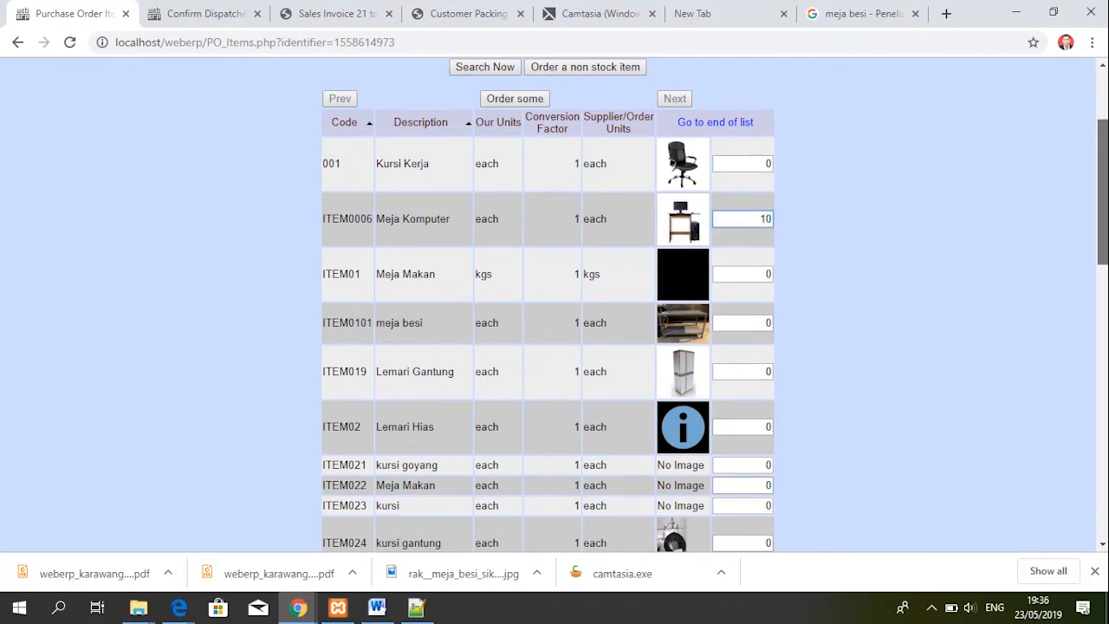
scroll(1102, 208, "down", 2)
scroll(815, 305, "down", 1)
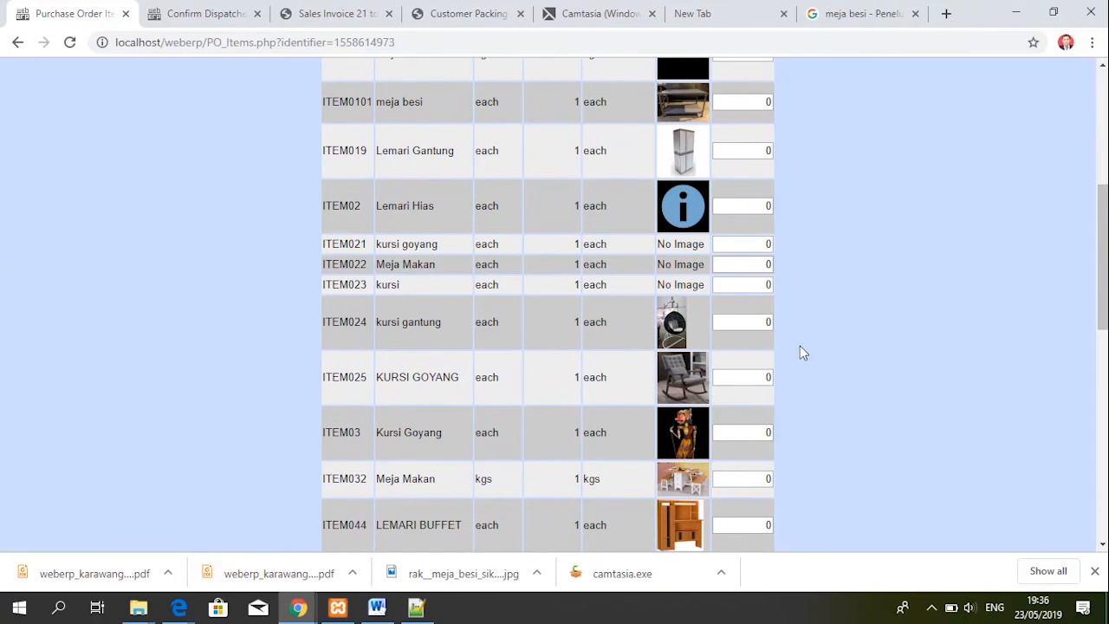
left_click(761, 432)
left_click(762, 522)
left_click(769, 529)
left_click_drag(1105, 221, 1104, 339)
scroll(596, 354, "down", 3)
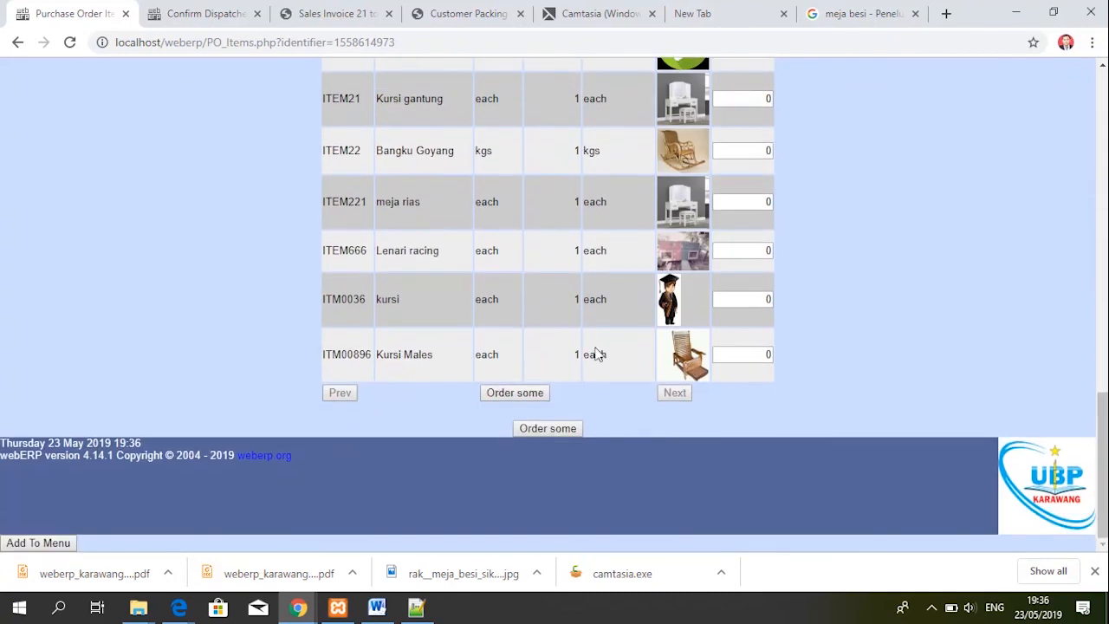
left_click(515, 393)
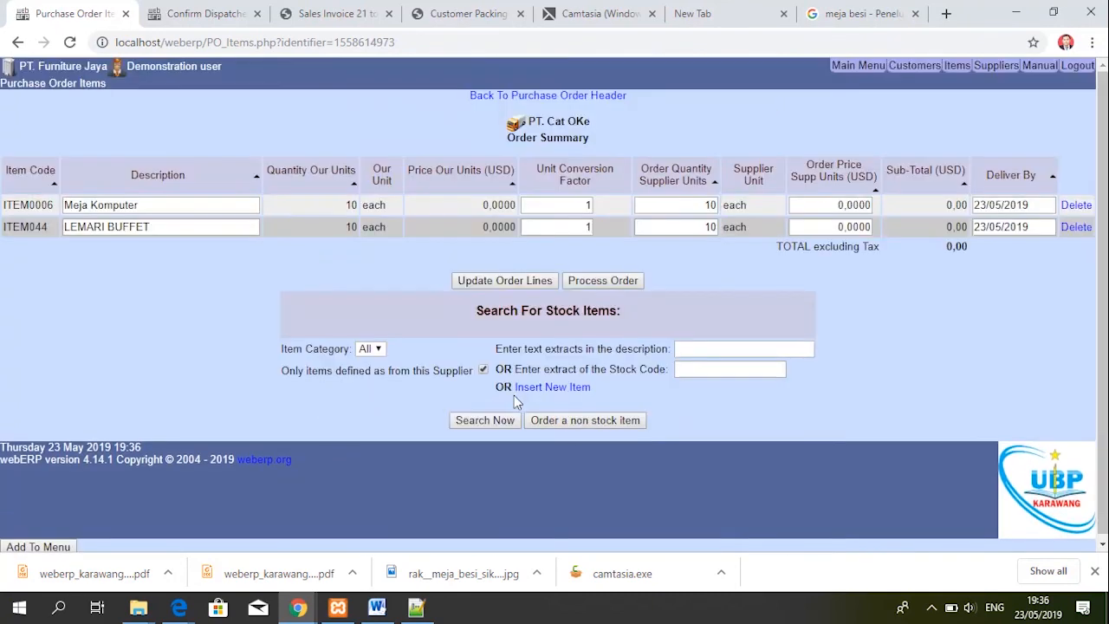
Set the order price to 10,0000 for Meja Komputer and 20,0000 for LEMARI BUFFET, and process the purchase order
left_click(840, 205)
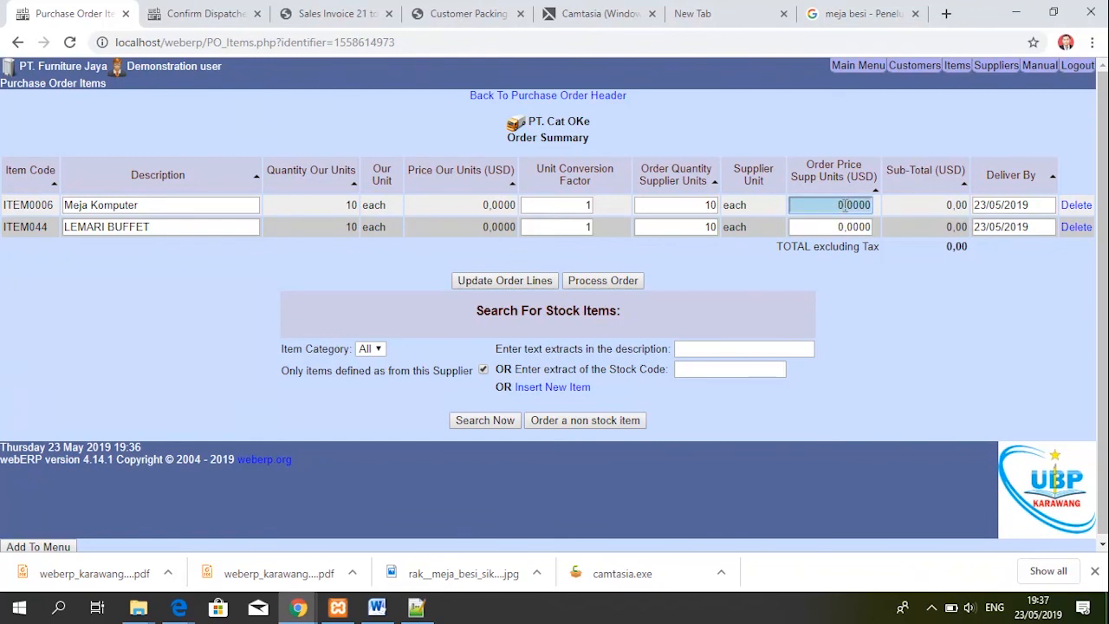
left_click(842, 204)
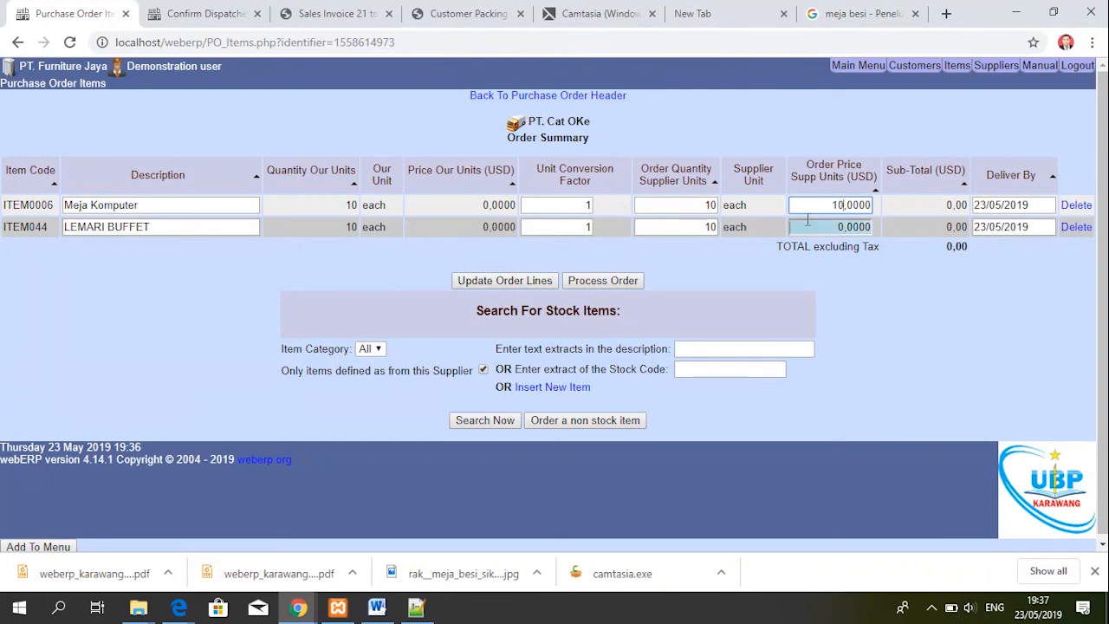
left_click(845, 226)
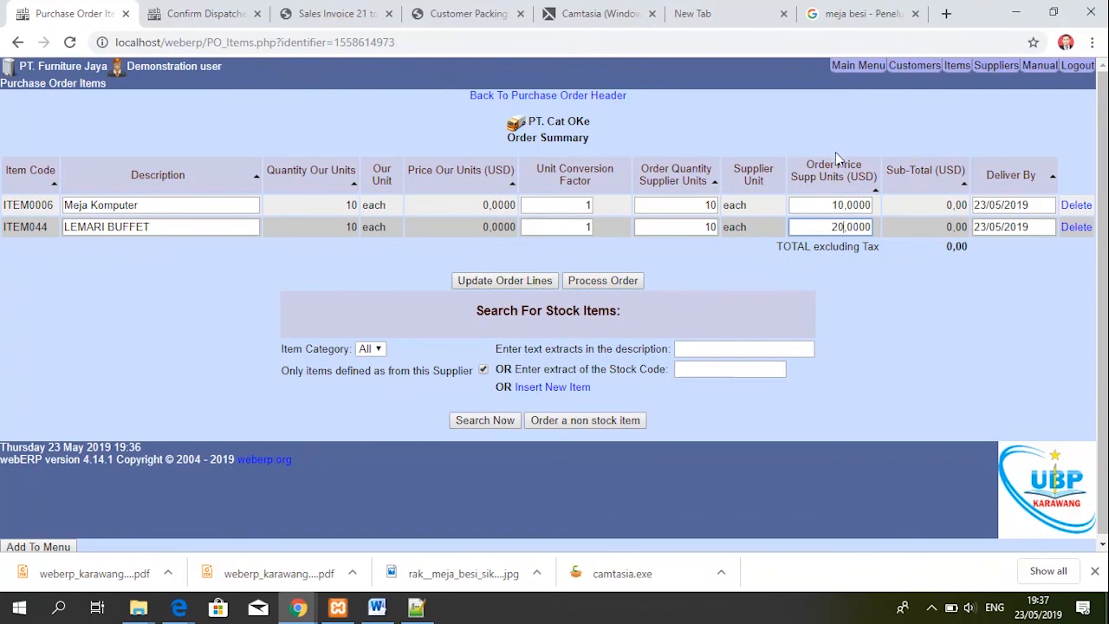
left_click(602, 281)
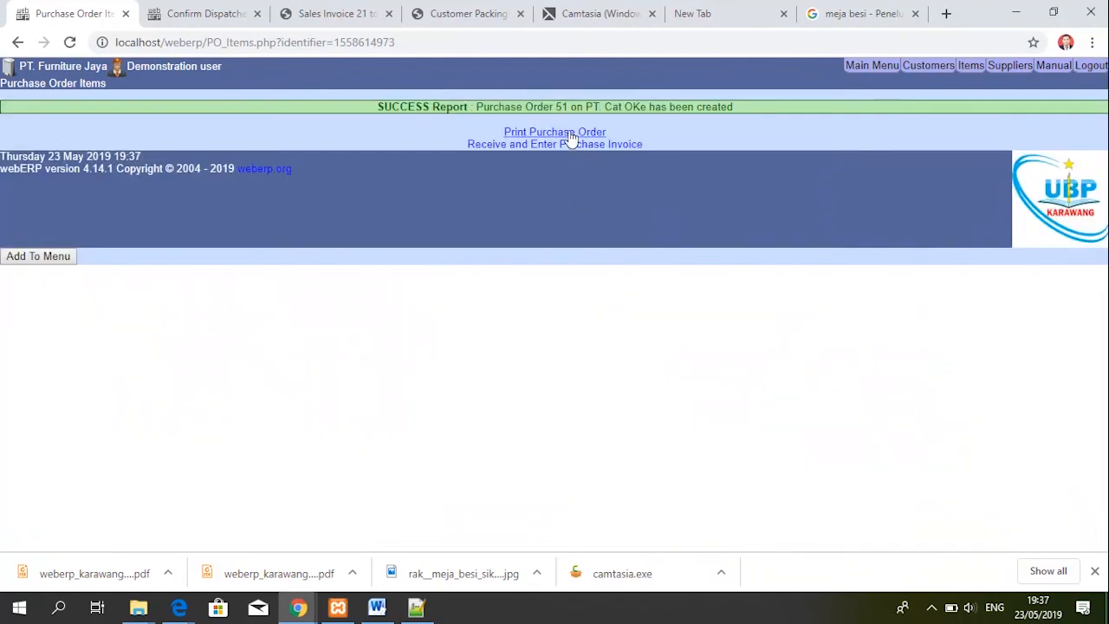
Generate the new purchase order for printing with amounts shown and review its PDF
left_click(572, 133)
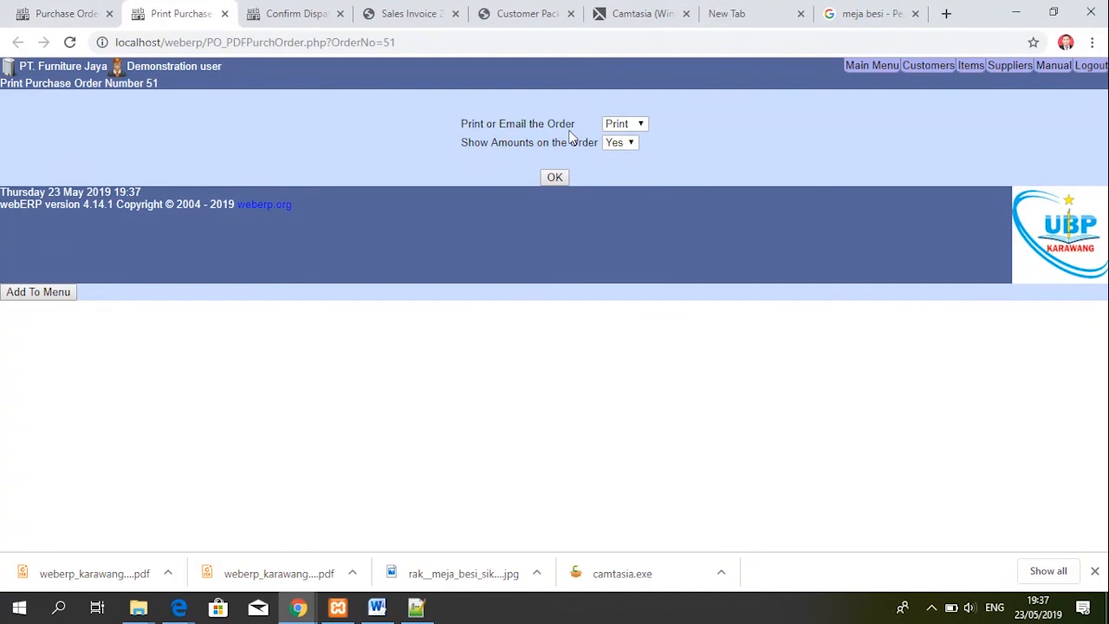
left_click(556, 182)
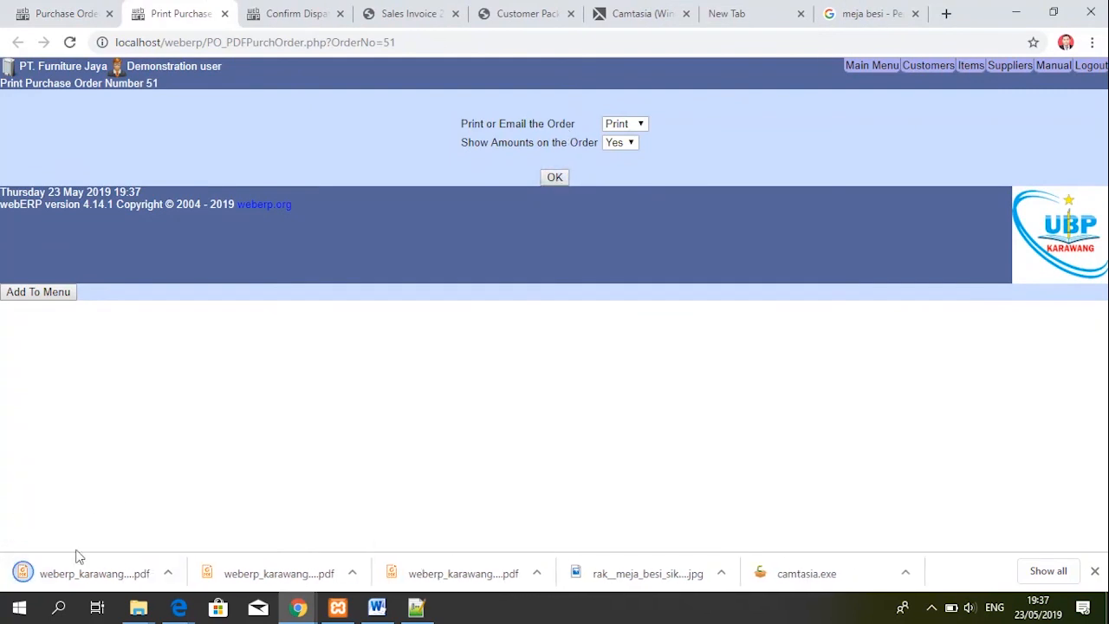
left_click(74, 578)
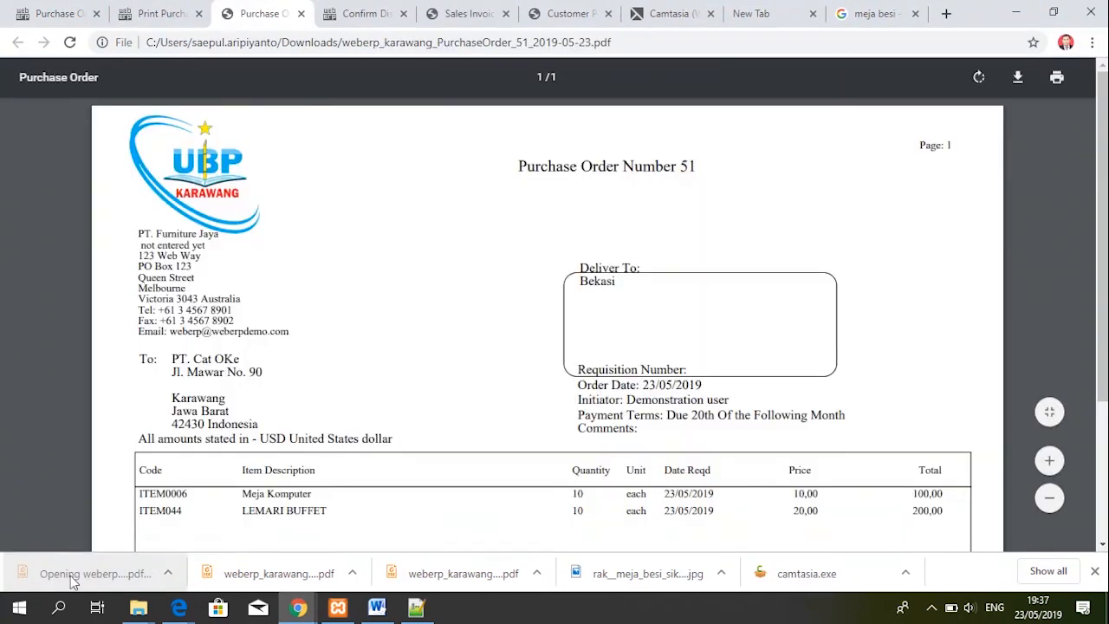
left_click_drag(1102, 178, 1102, 289)
scroll(1079, 215, "up", 3)
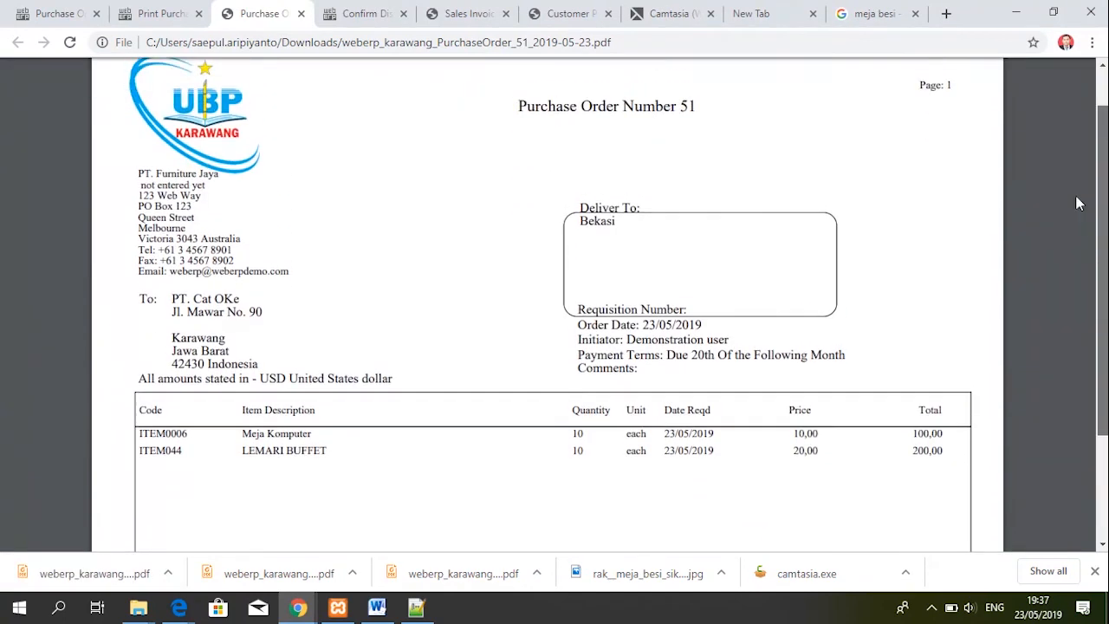
left_click(931, 607)
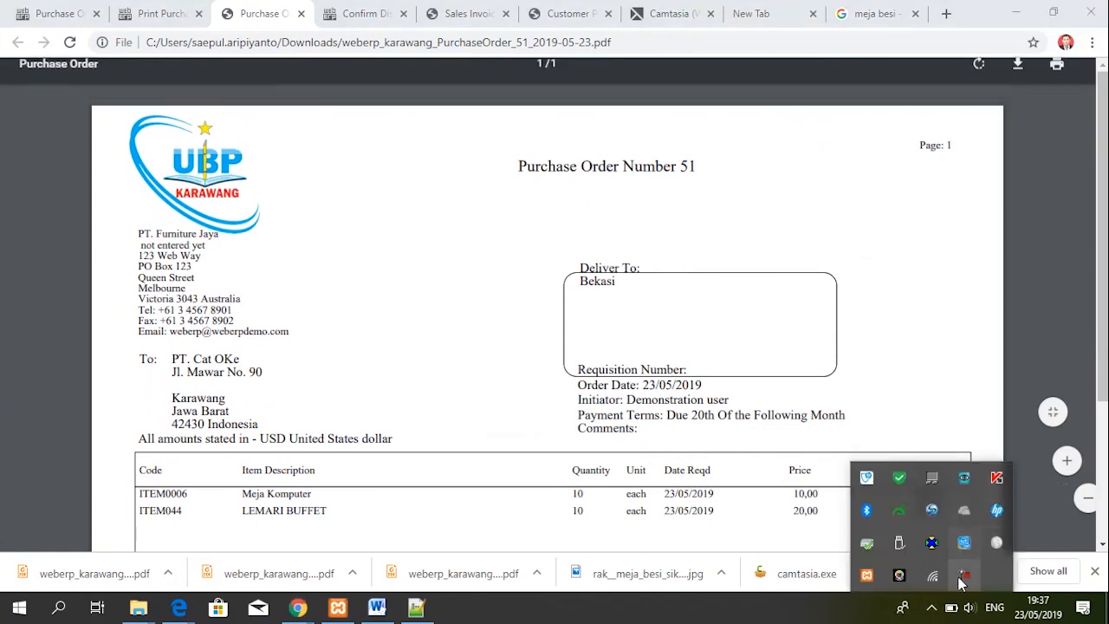
left_click(786, 237)
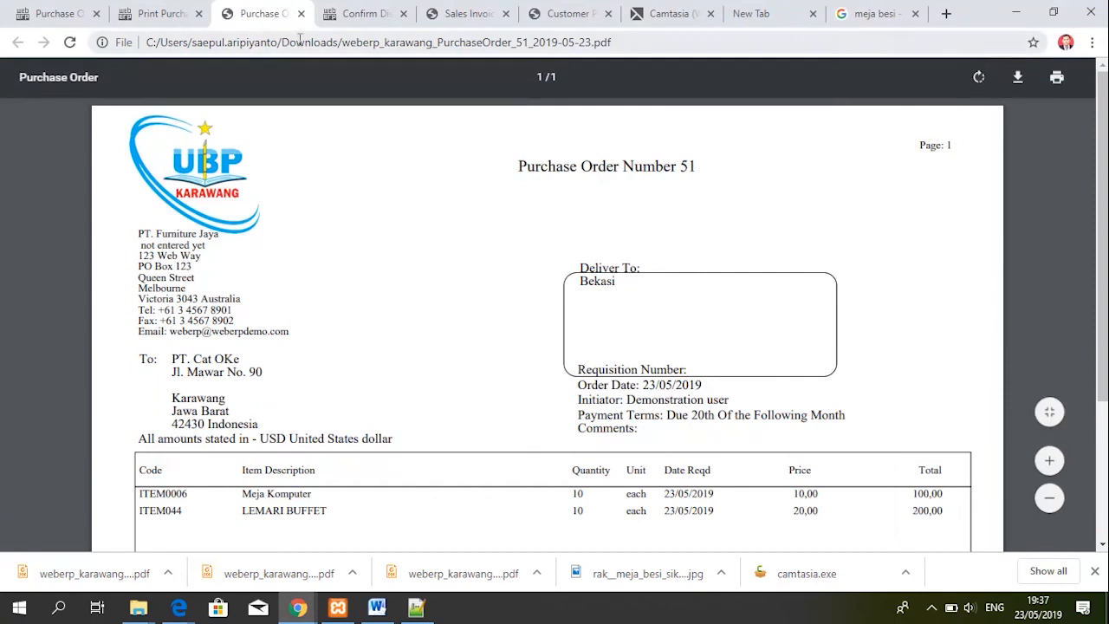
Return to the main menu and open the search for outstanding purchase orders to receive in the Inventory module
left_click(61, 16)
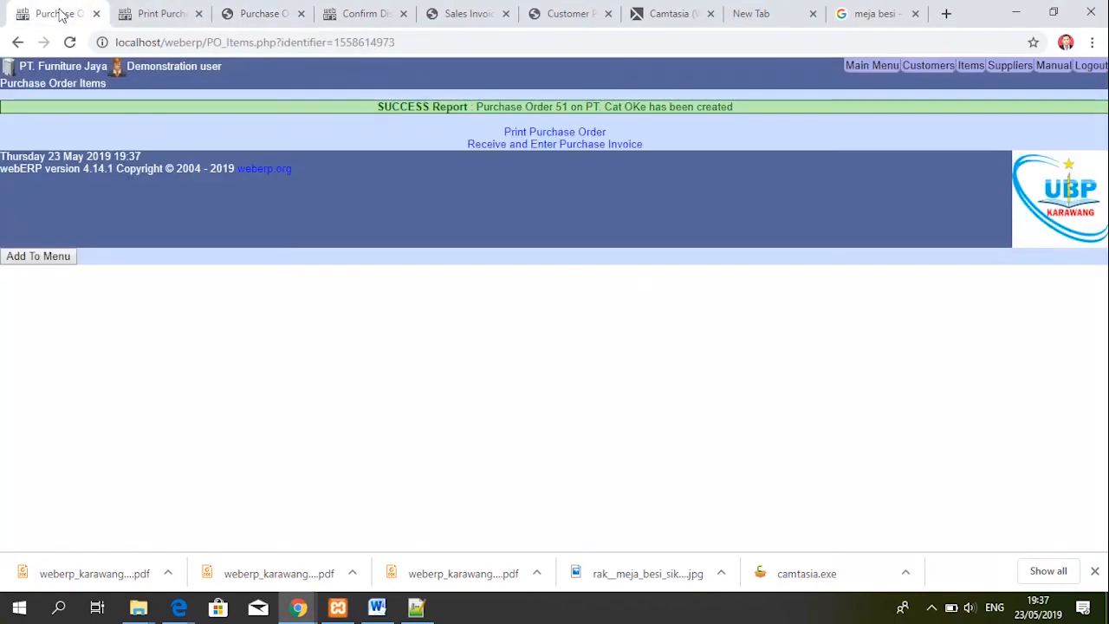
left_click(873, 74)
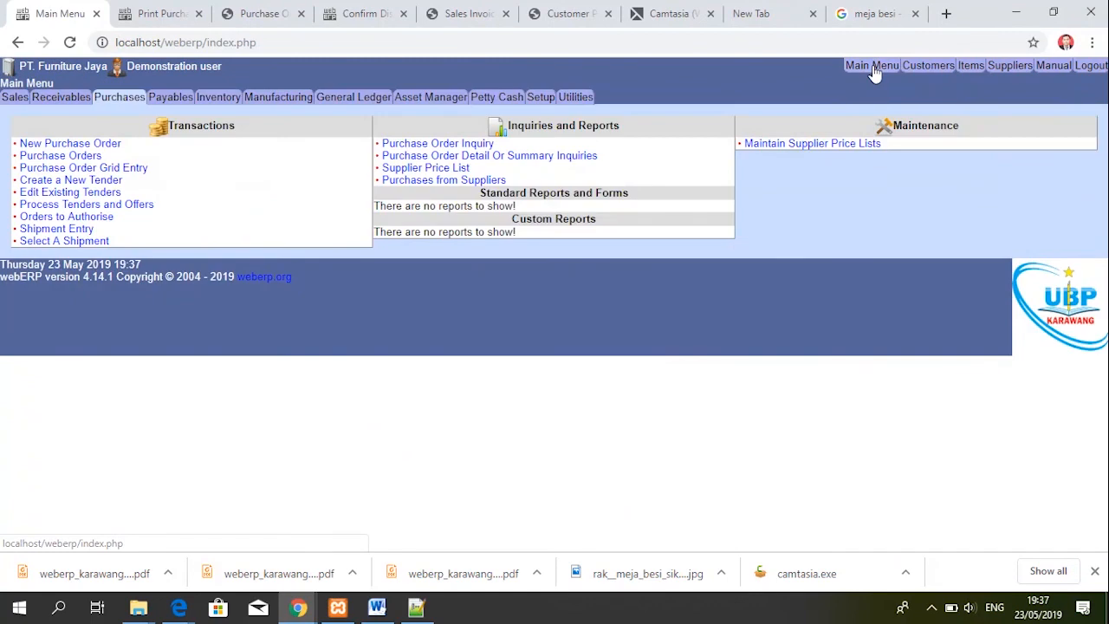
left_click(61, 98)
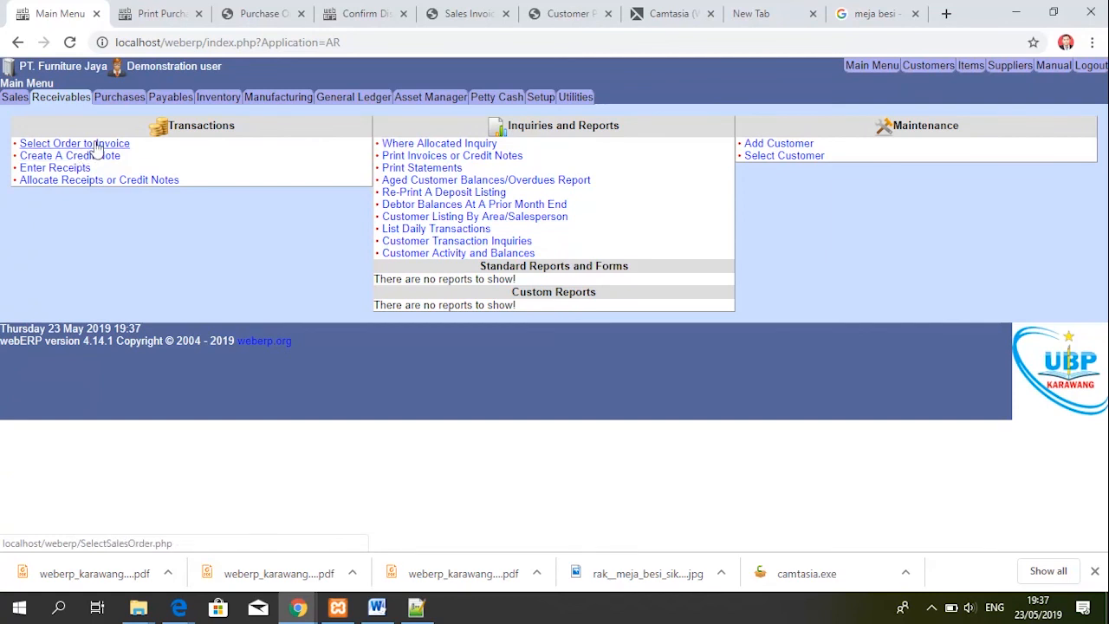
left_click(219, 98)
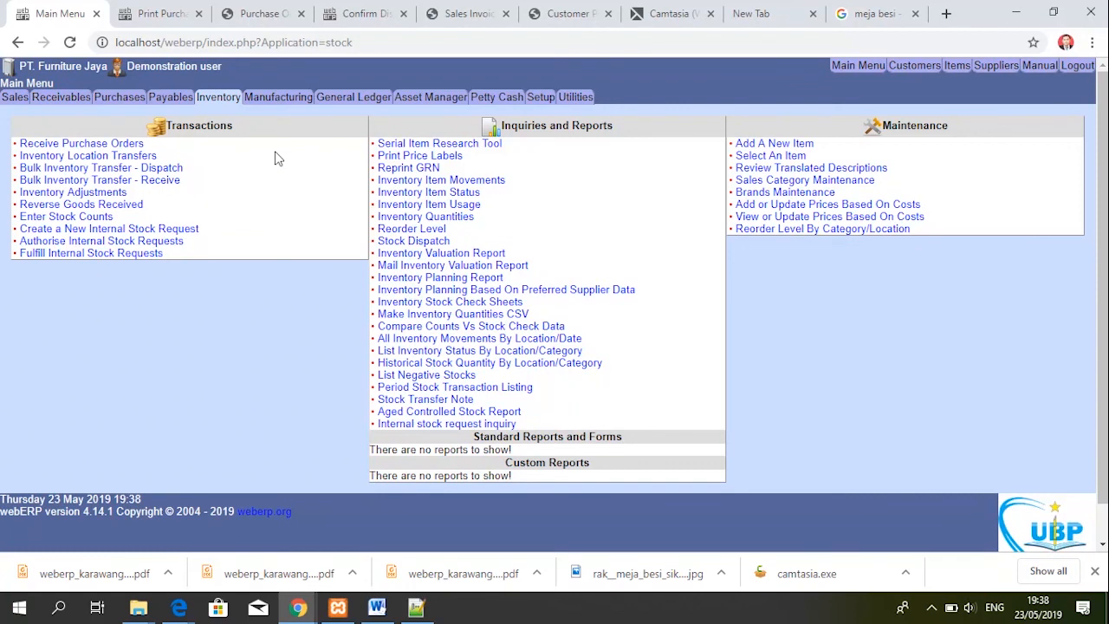
left_click(120, 145)
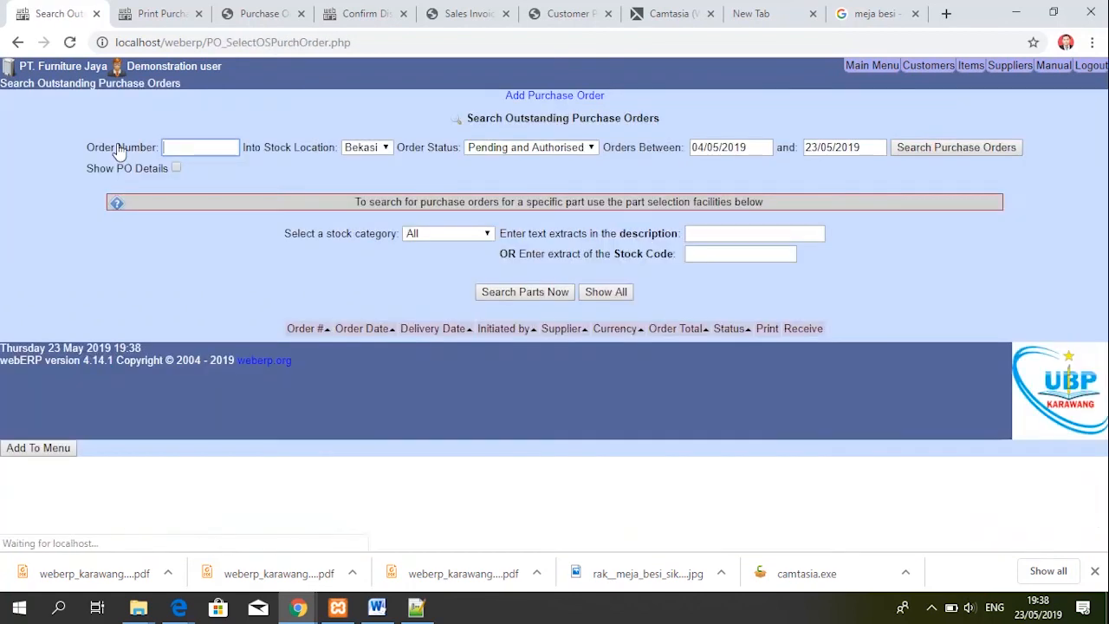
Search pending and authorised purchase orders for Bekasi between 04/05/2019 and 23/05/2019, and sort them by delivery date with the newest first
left_click(170, 149)
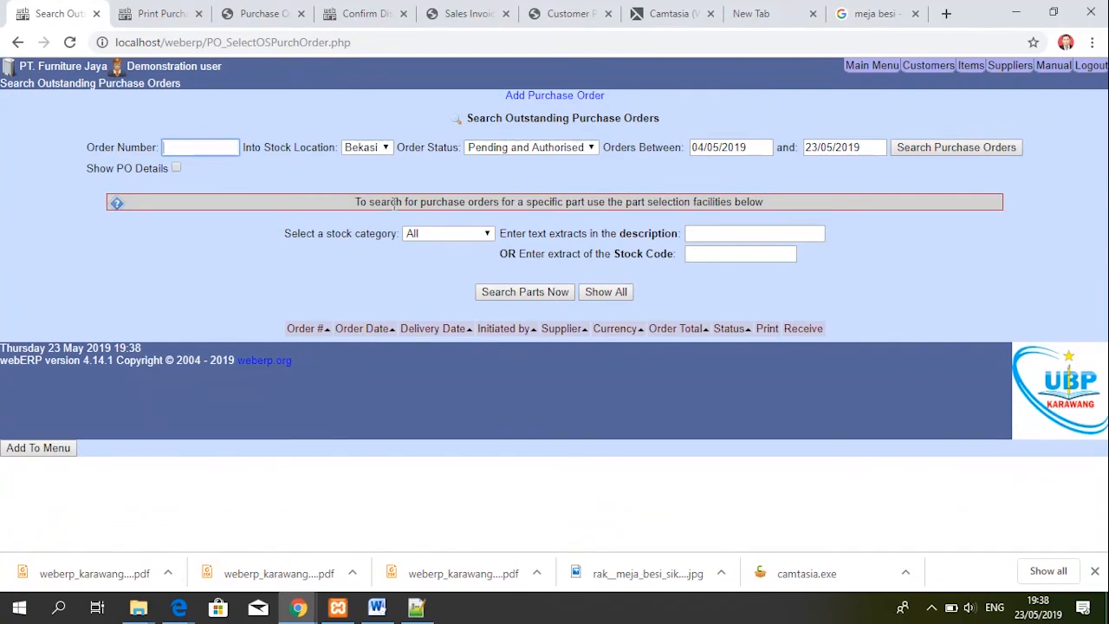
left_click(927, 149)
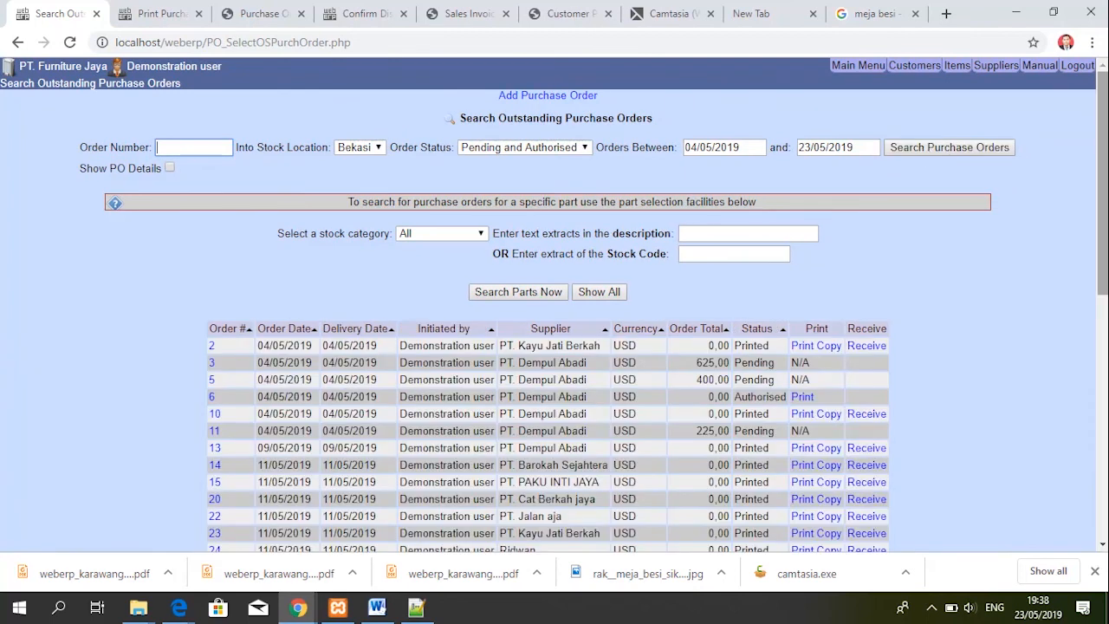
left_click_drag(1104, 212, 1105, 266)
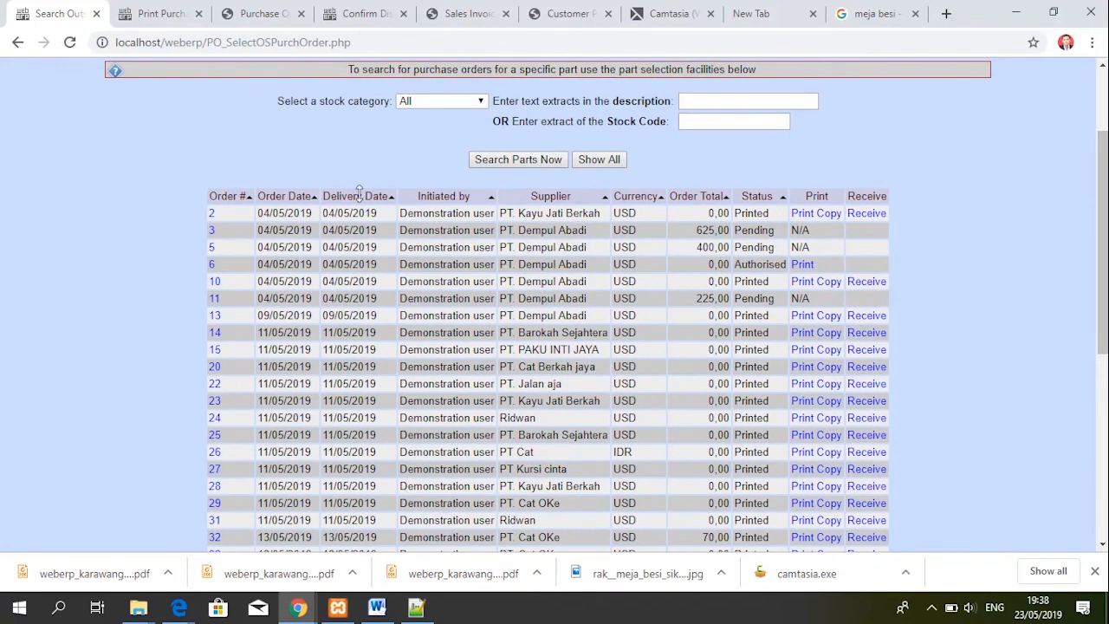
left_click(392, 197)
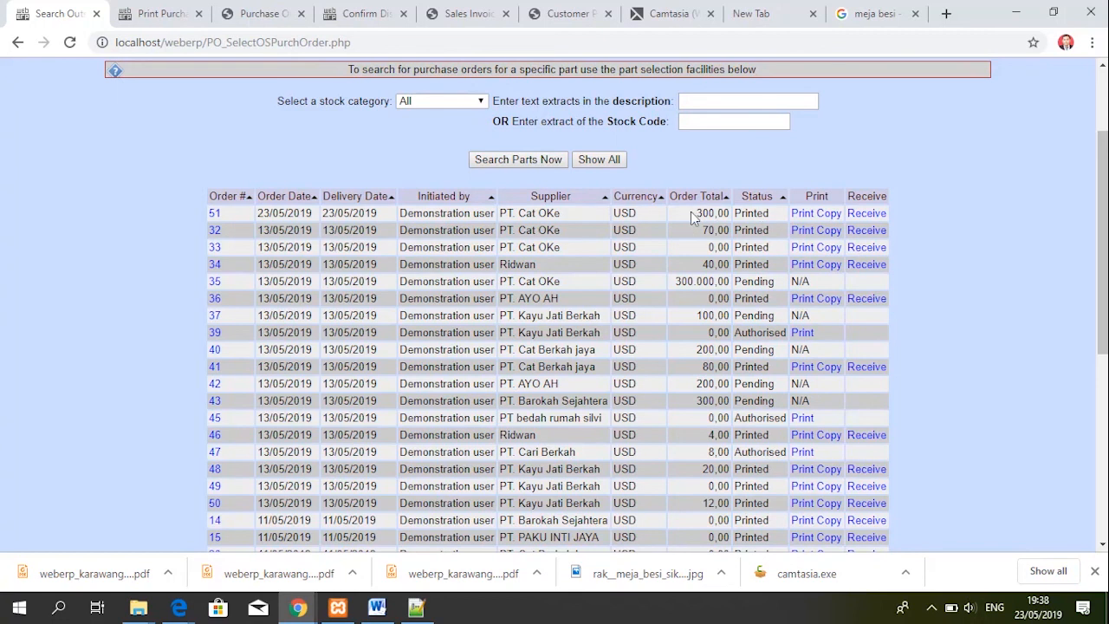
Generate a viewing copy of the 23/05/2019 PT. Cat OKe purchase order with amounts shown and open its PDF
left_click(821, 222)
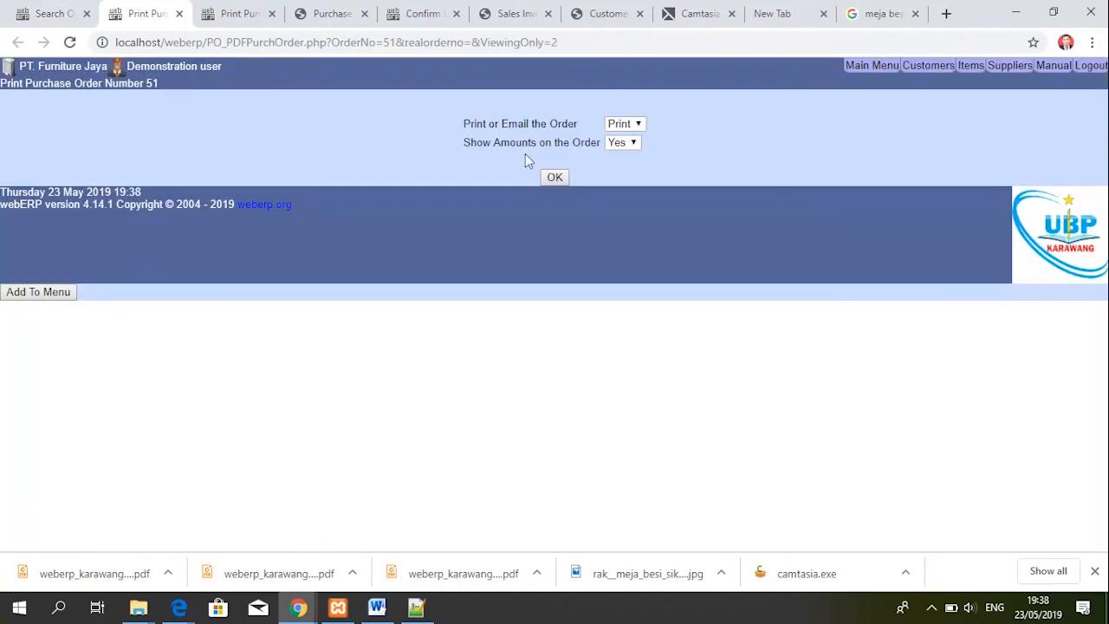
left_click(554, 177)
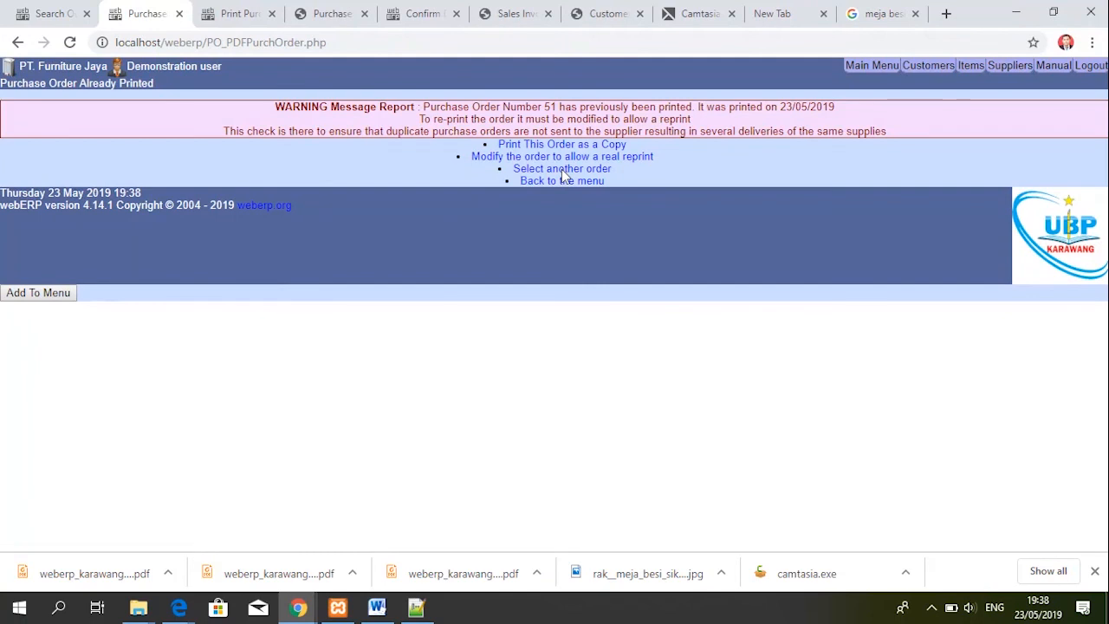
left_click(559, 145)
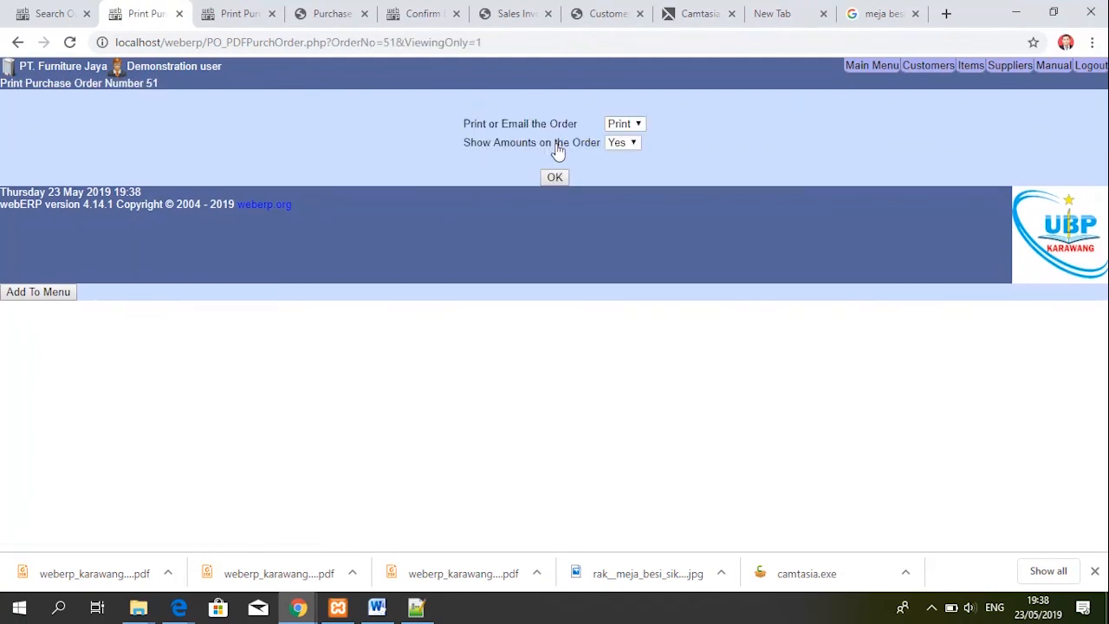
left_click(556, 178)
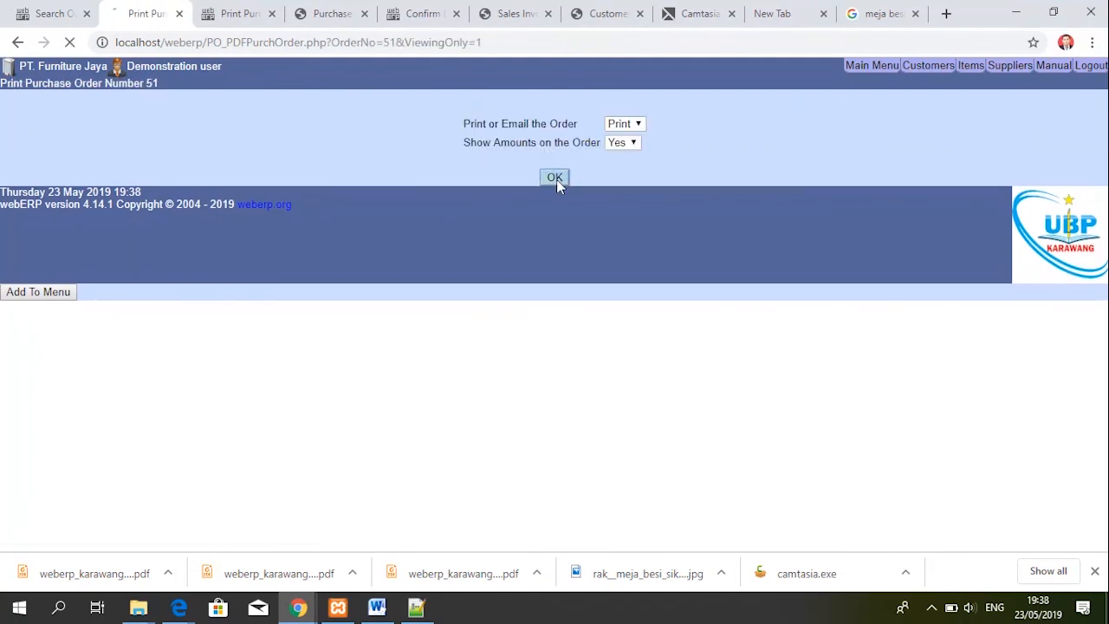
left_click(62, 578)
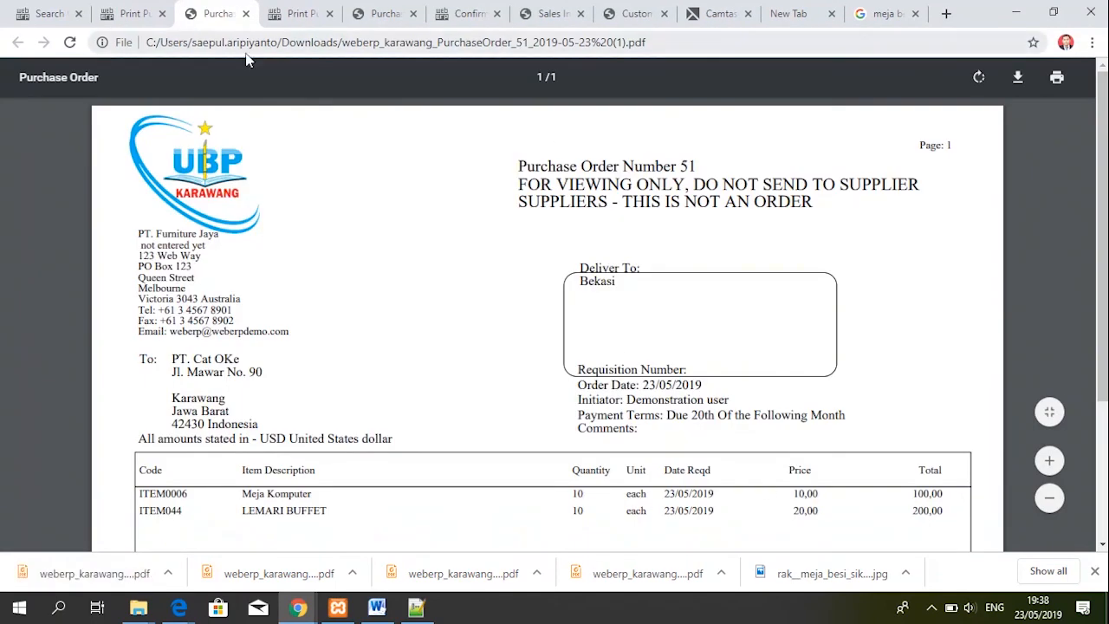
Return to the outstanding purchase orders list and open the 23/05/2019 PT. Cat OKe order for receiving
left_click(137, 16)
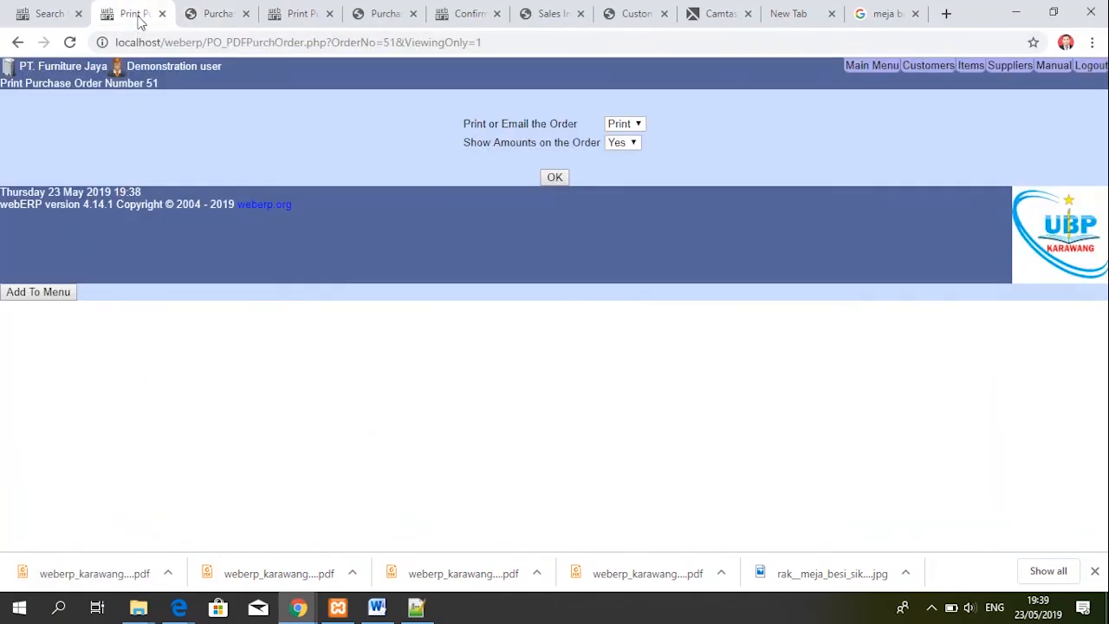
left_click(52, 13)
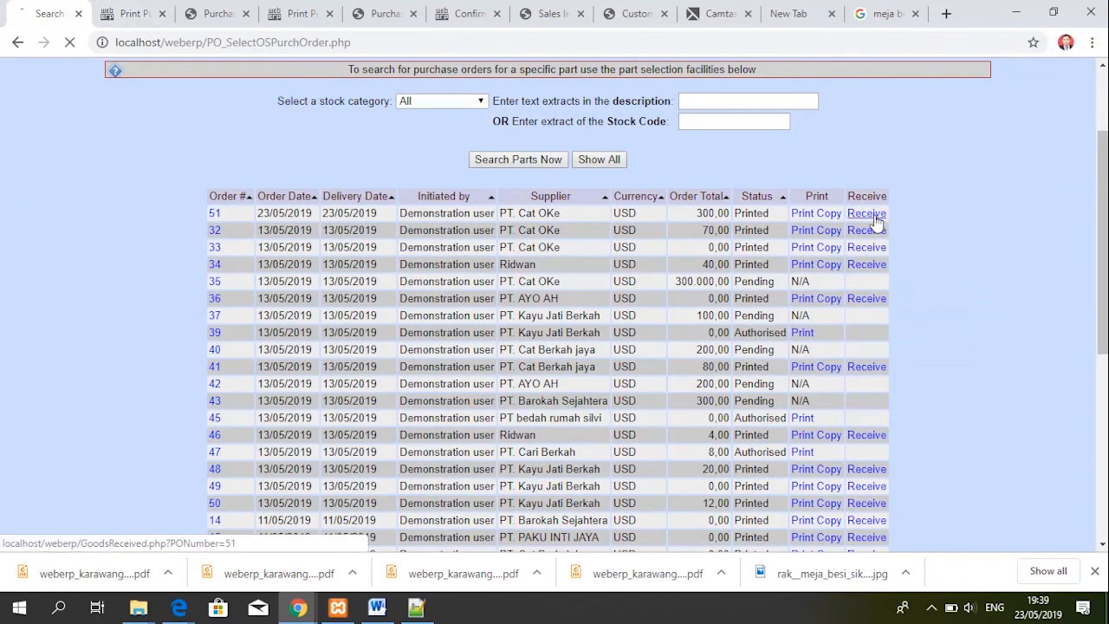
left_click(866, 213)
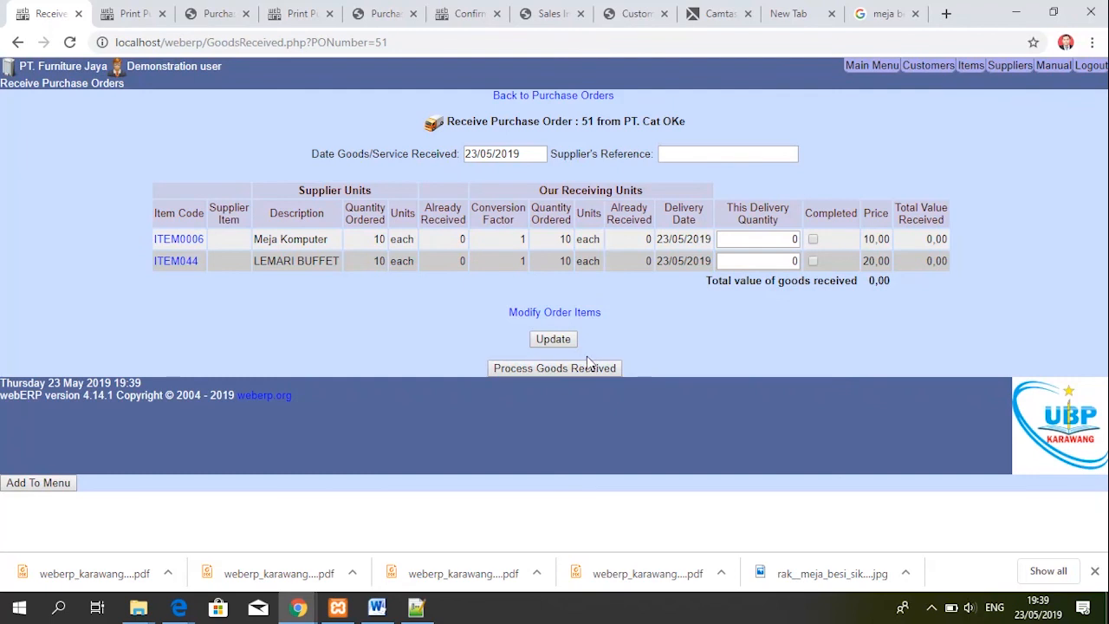
Set the delivery quantity to 10 for both Meja Komputer and LEMARI BUFFET, mark both lines completed and process the goods received
left_click(537, 377)
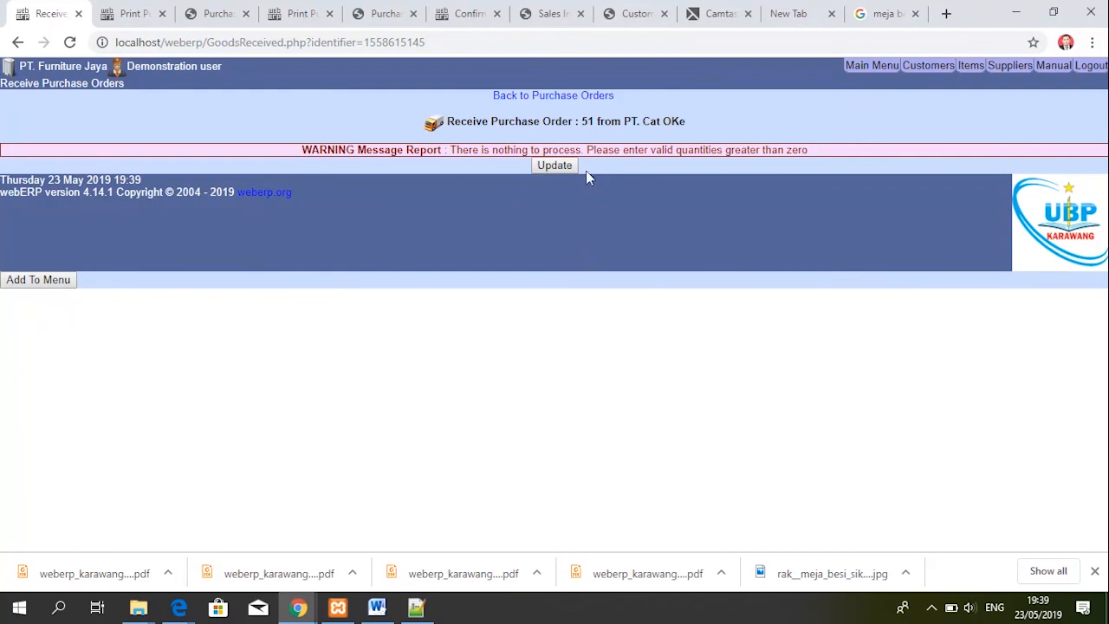
left_click(18, 41)
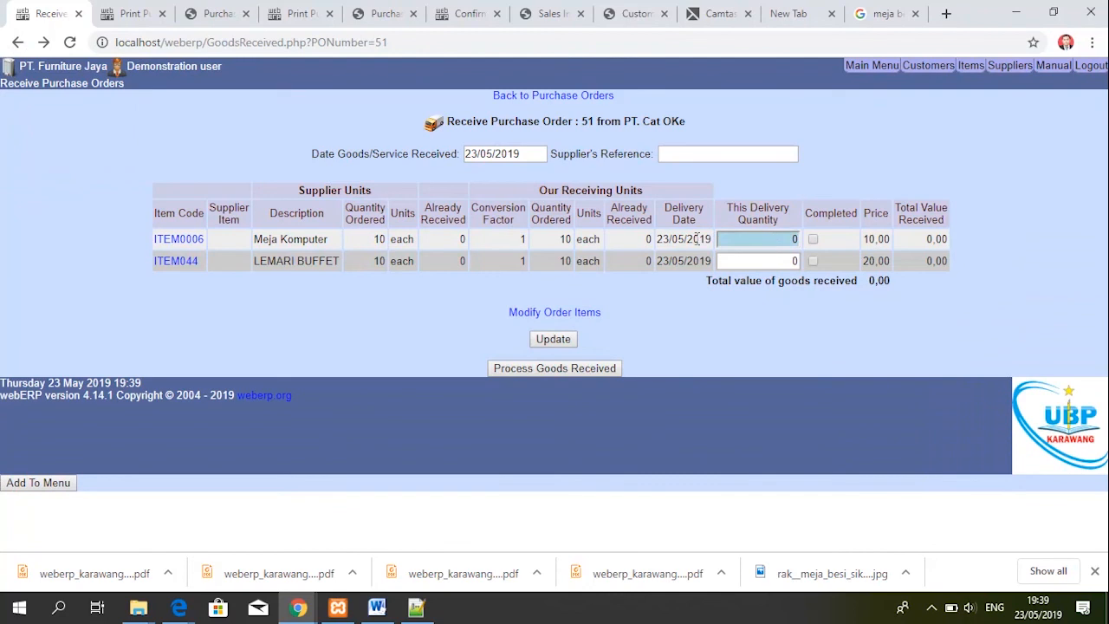
left_click(766, 239)
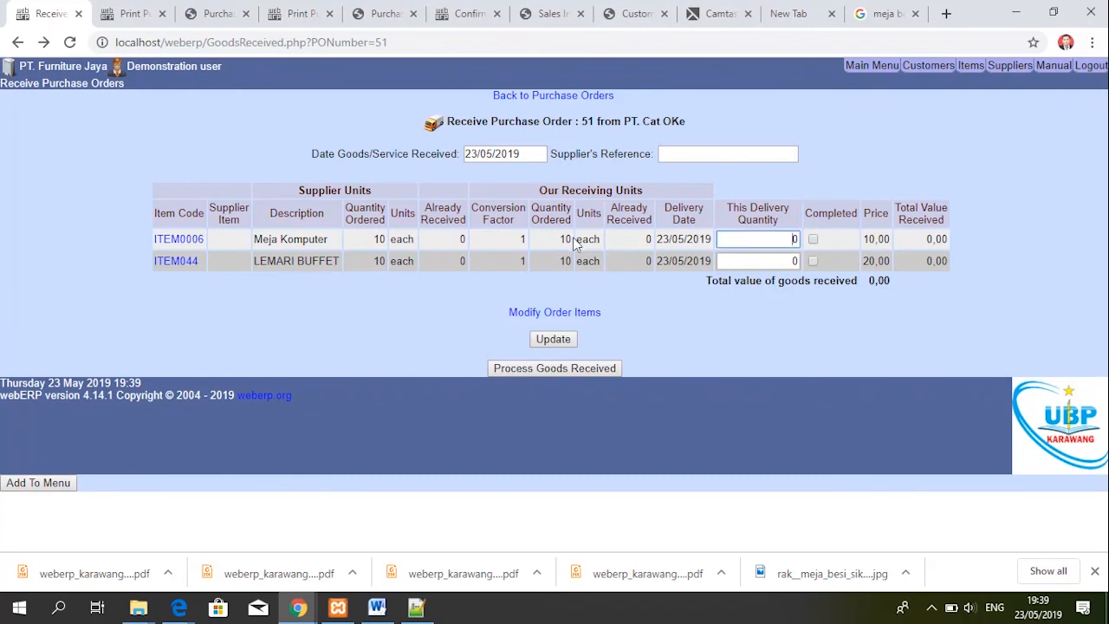
left_click(770, 238)
type("10")
double_click(788, 261)
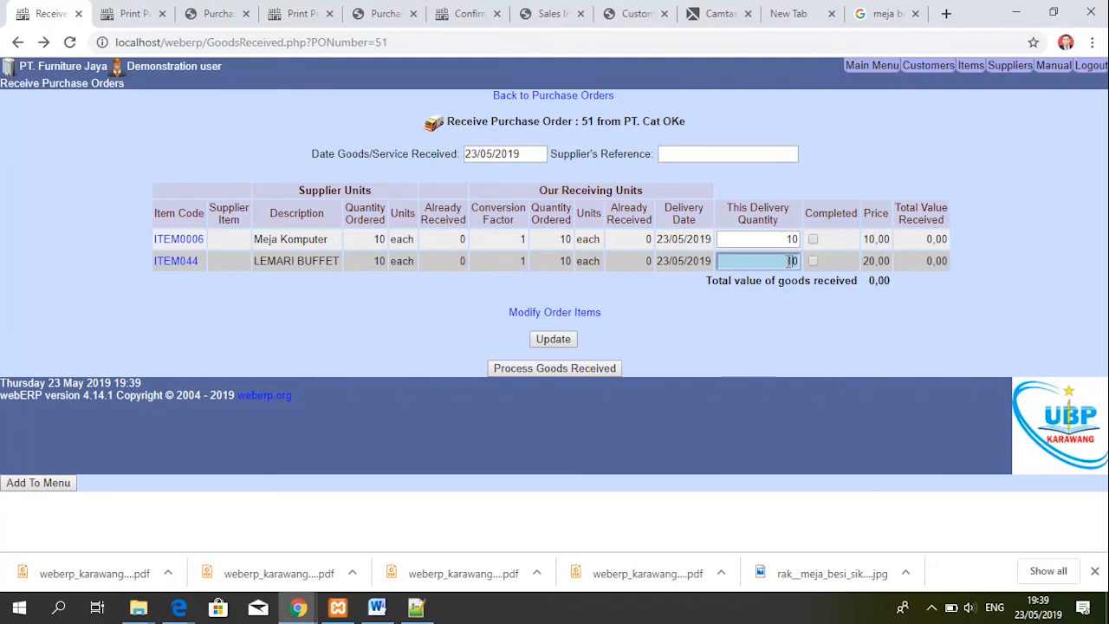
left_click(812, 239)
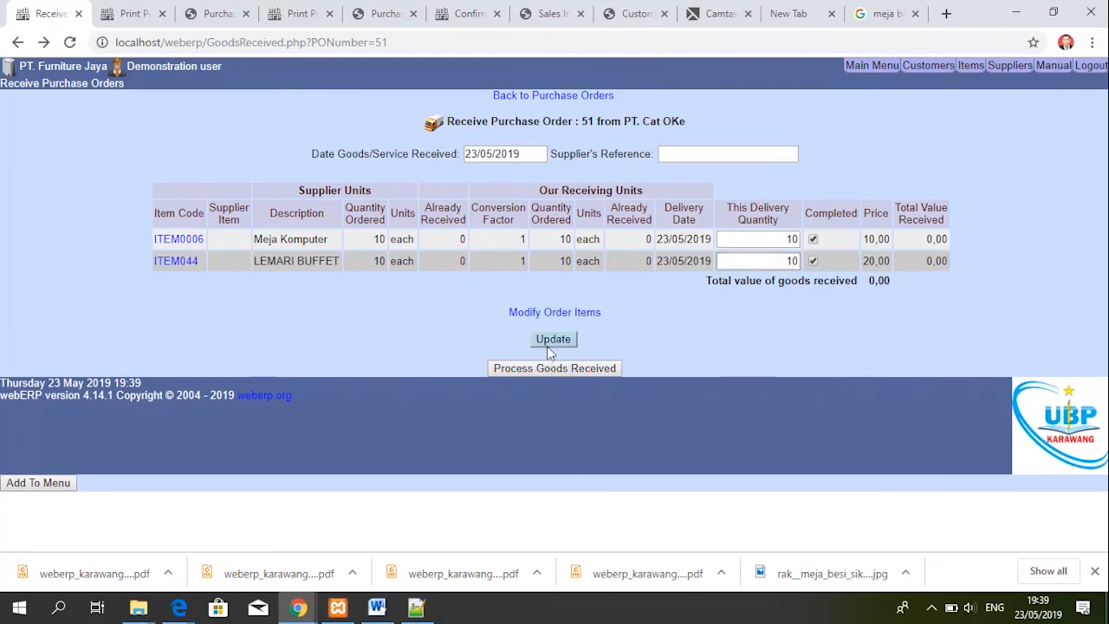
left_click(546, 369)
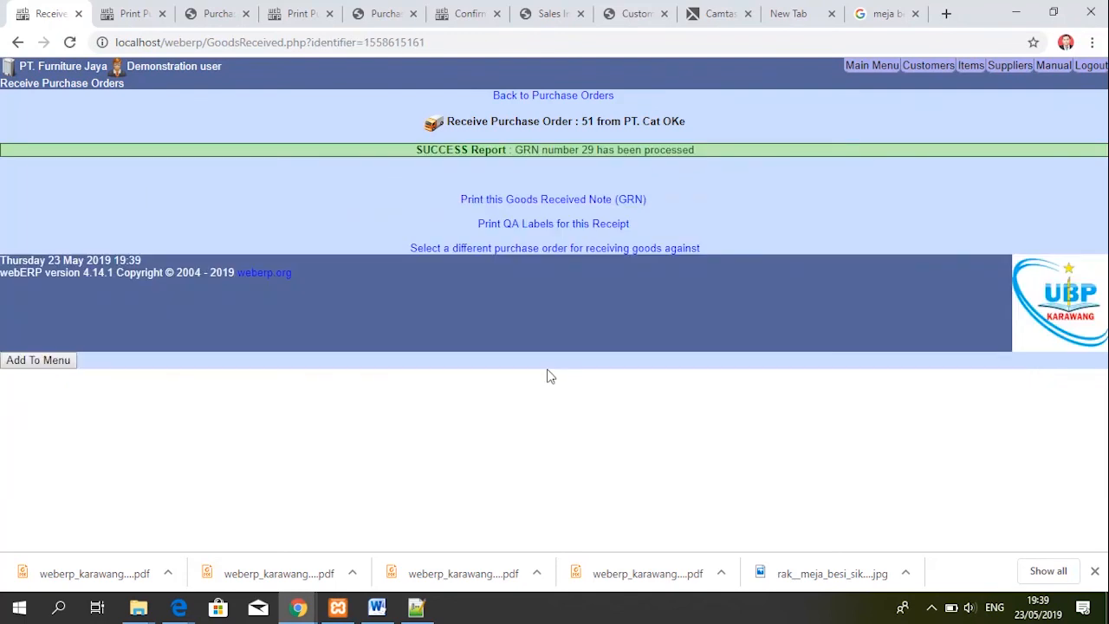
Generate the Goods Received Note for this receipt and review its PDF down to the signature and receipt date
left_click(584, 208)
left_click(76, 585)
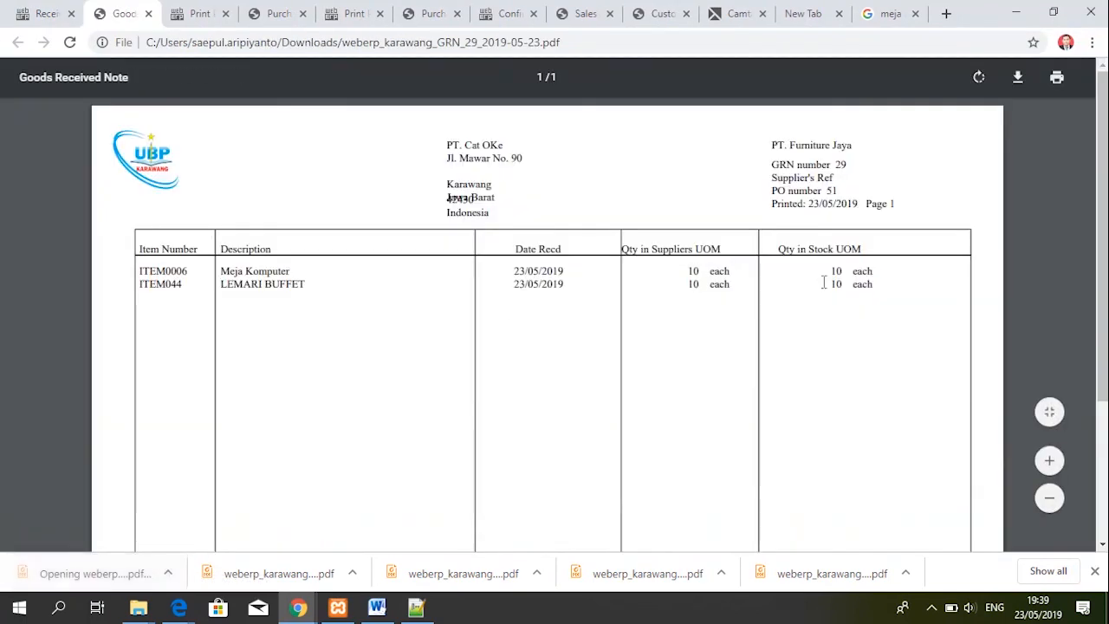
left_click_drag(1103, 166, 1103, 303)
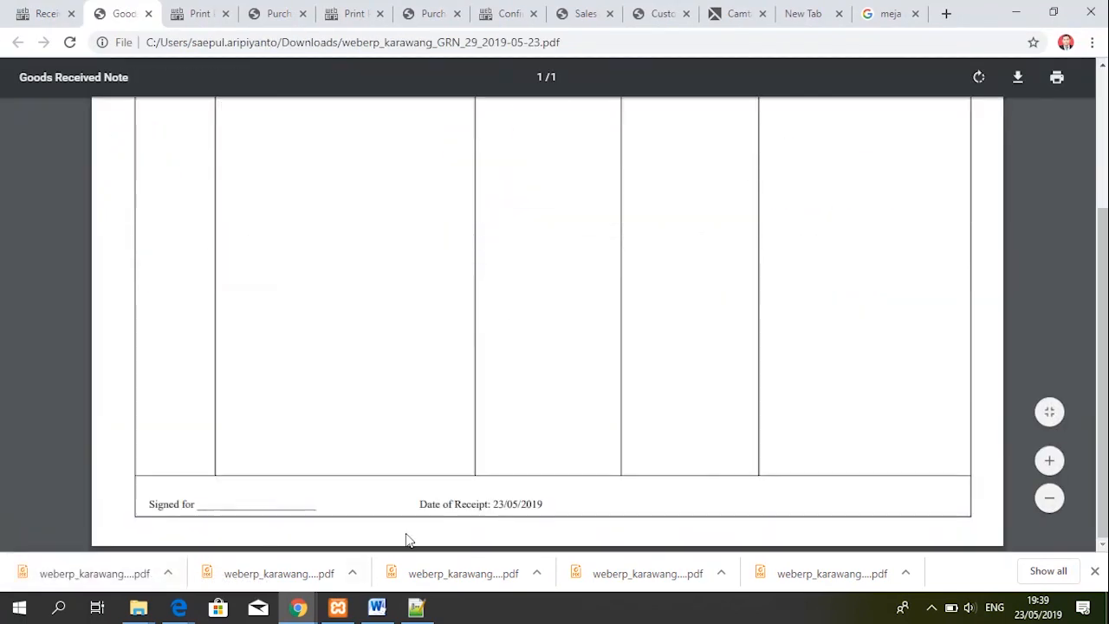
left_click_drag(1103, 376, 1102, 238)
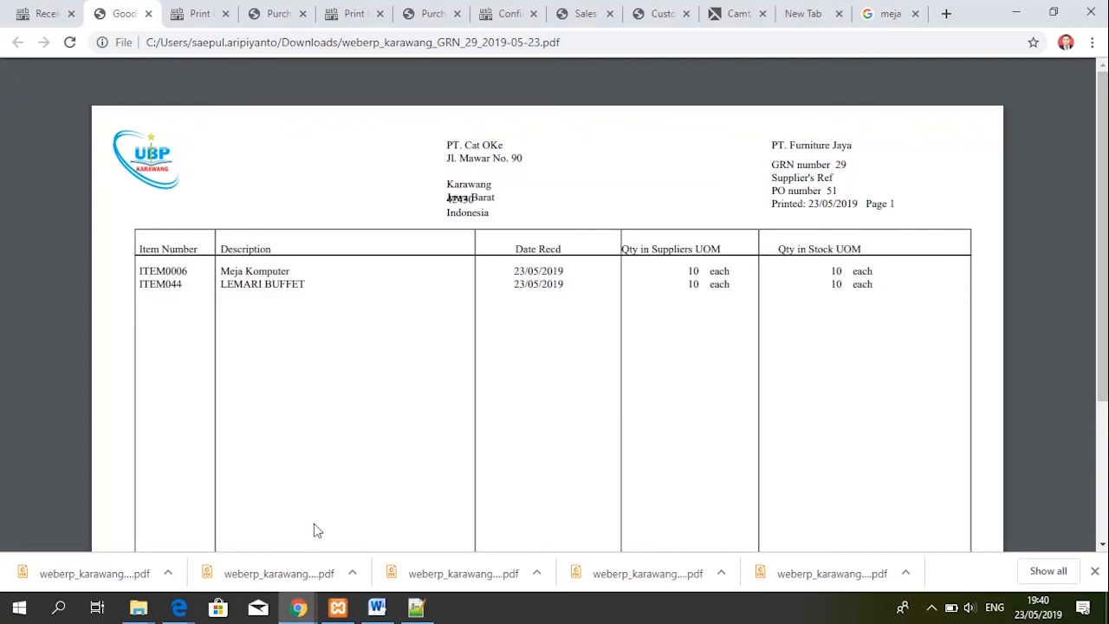
left_click_drag(1103, 276, 1103, 413)
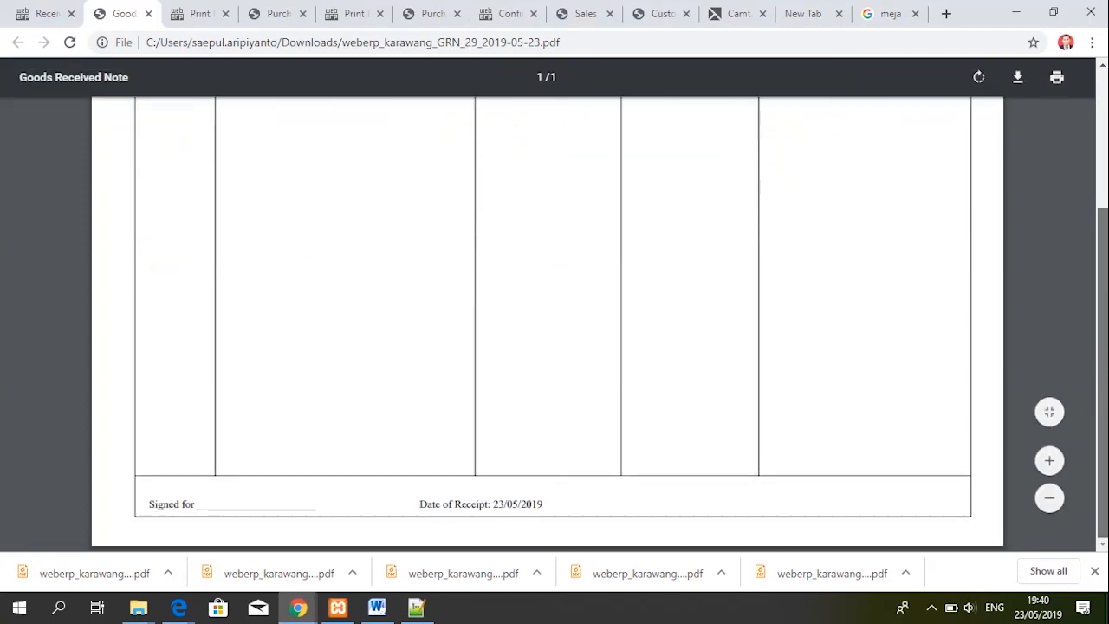
left_click(932, 609)
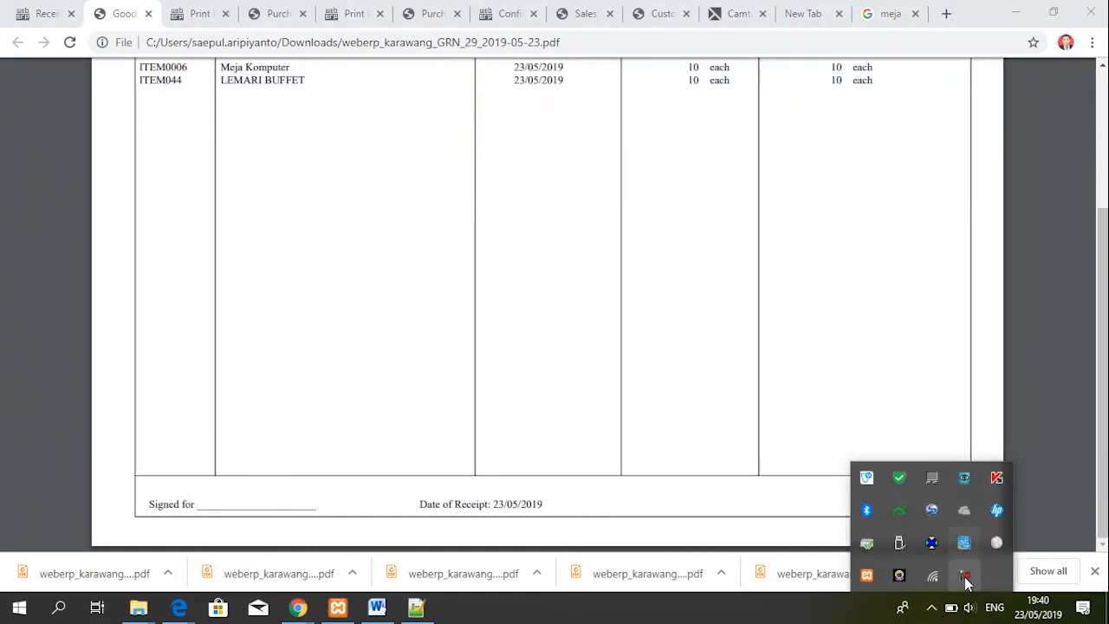
left_click(964, 576)
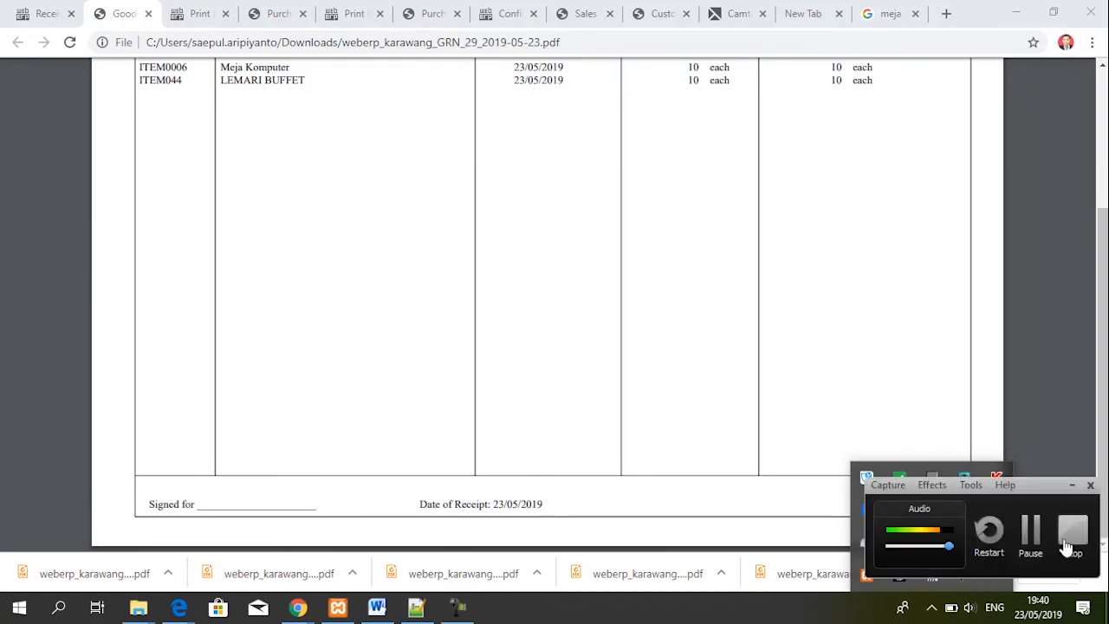
left_click(1067, 549)
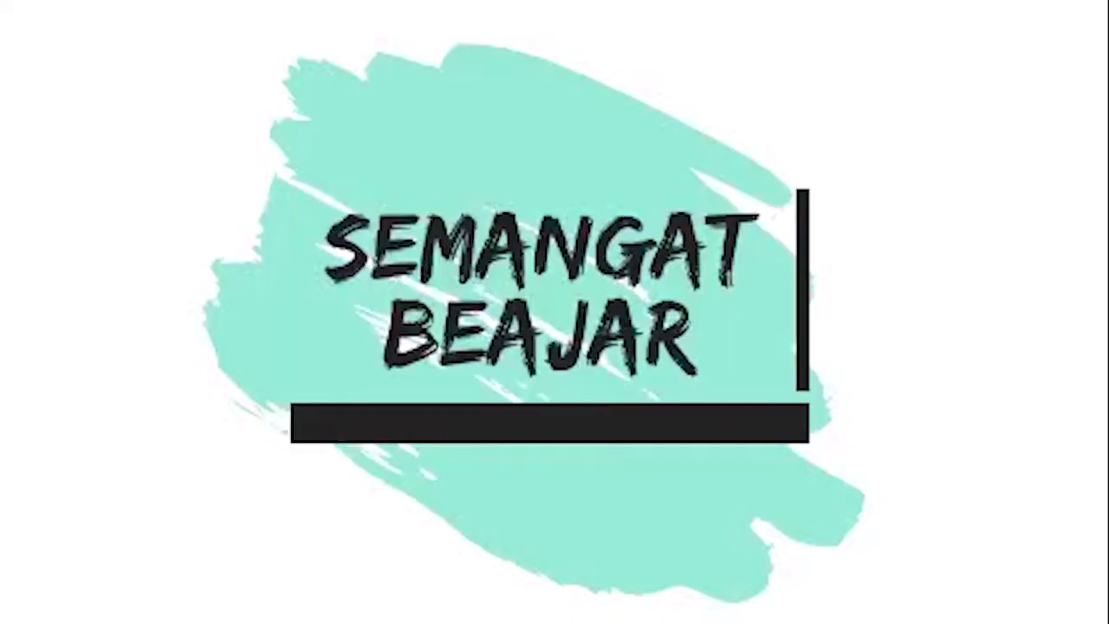